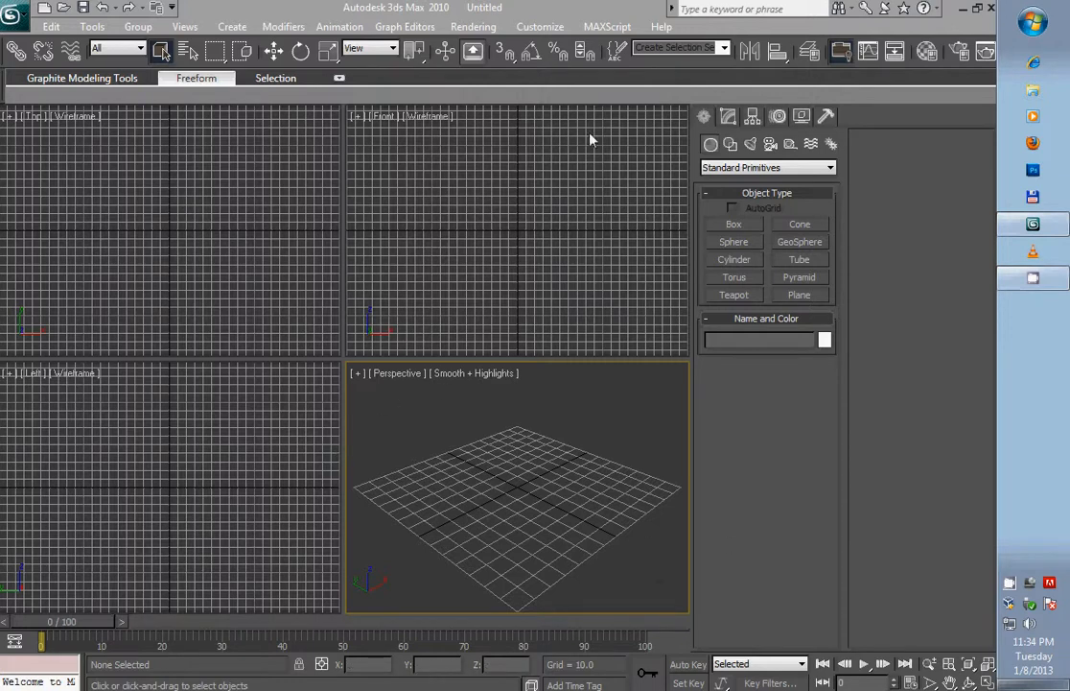
- Create a box in the Front viewport about 71 long, 89 wide and 78 high, and frame it in the views
click(735, 225)
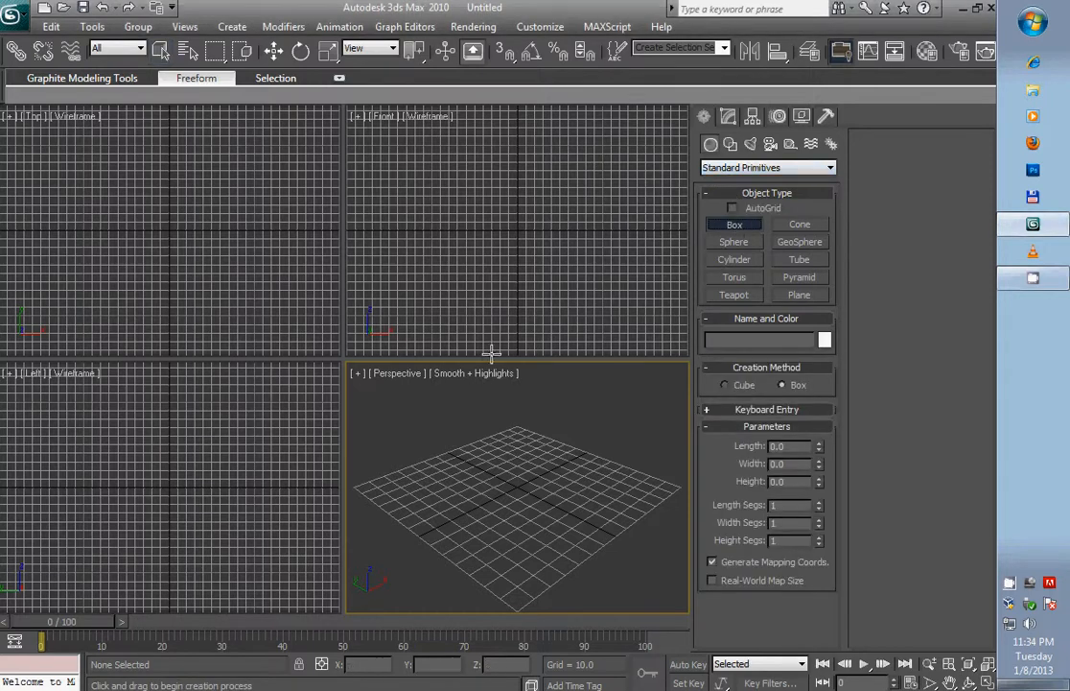
drag(468, 204, 542, 263)
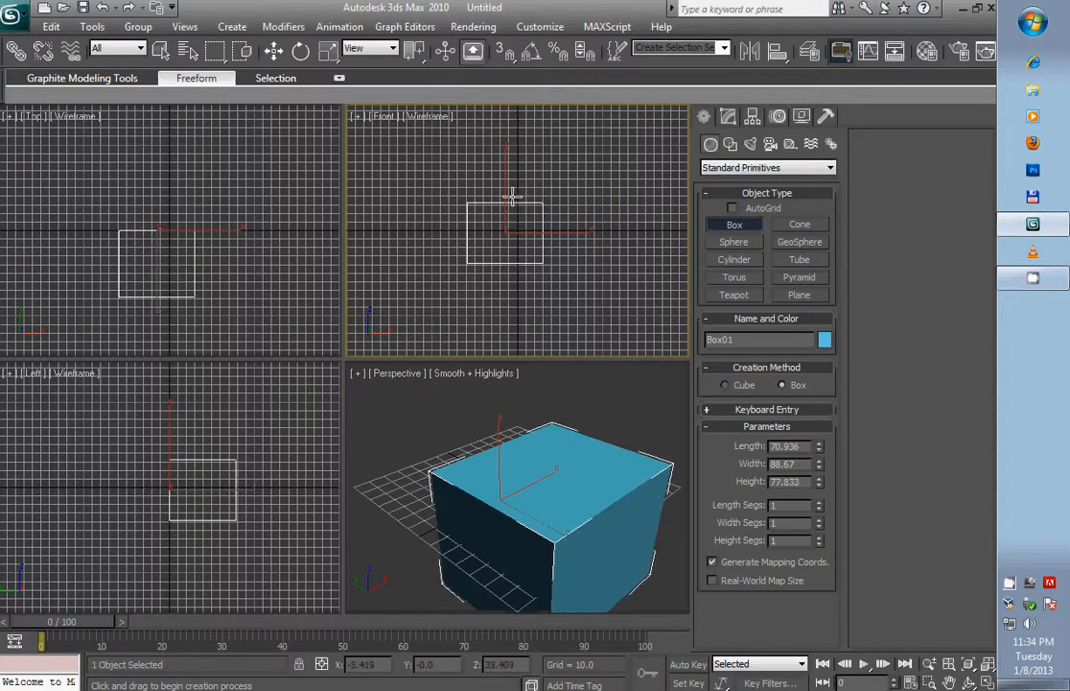
click(511, 196)
key(z)
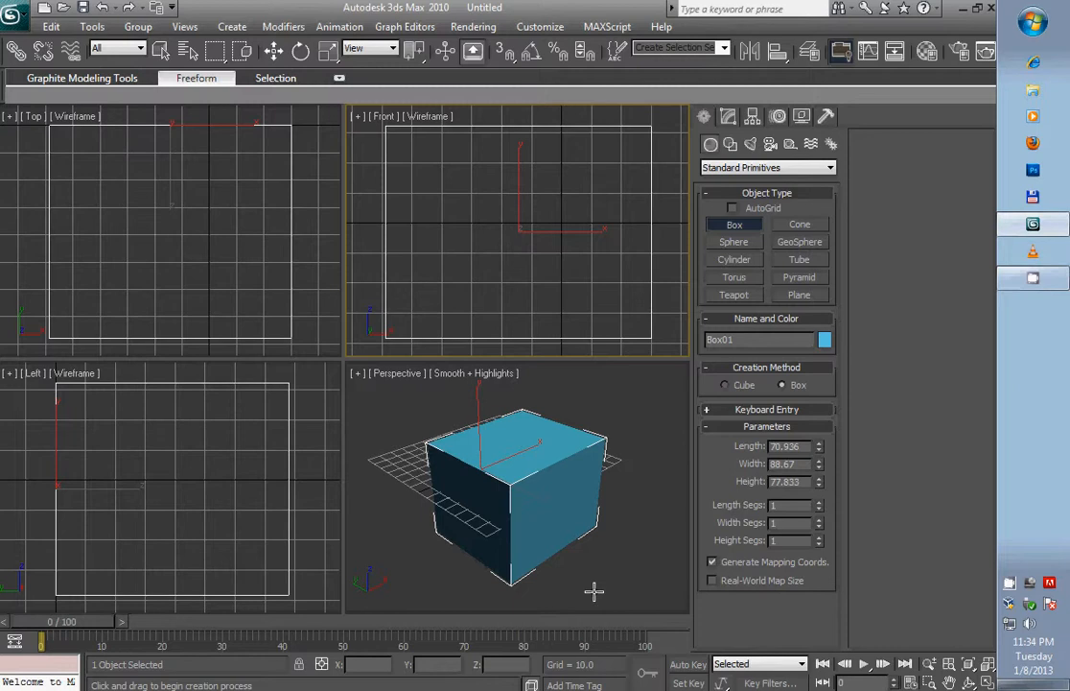
- Convert the box to an Editable Poly
click(736, 225)
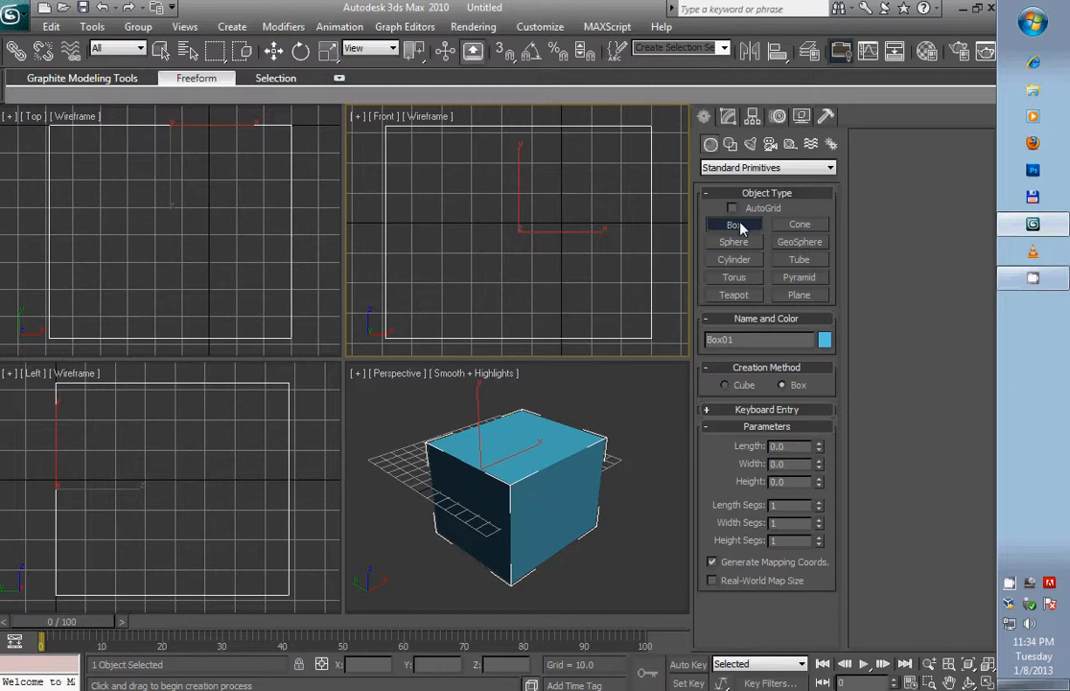
right_click(650, 221)
right_click(650, 221)
mouse_move(703, 374)
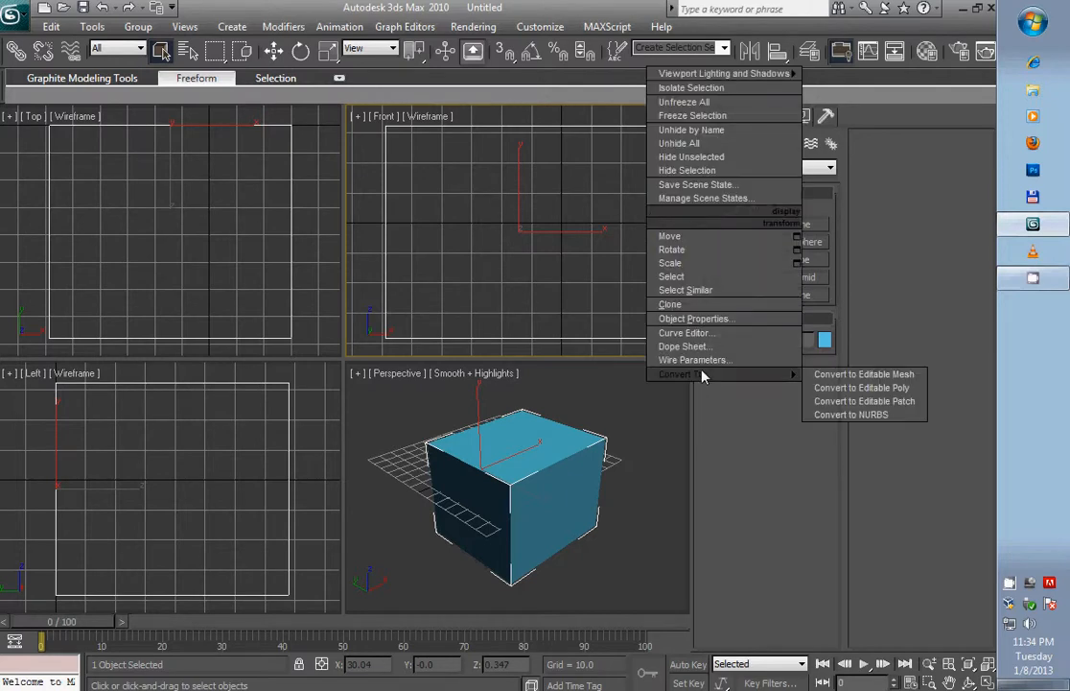
click(888, 390)
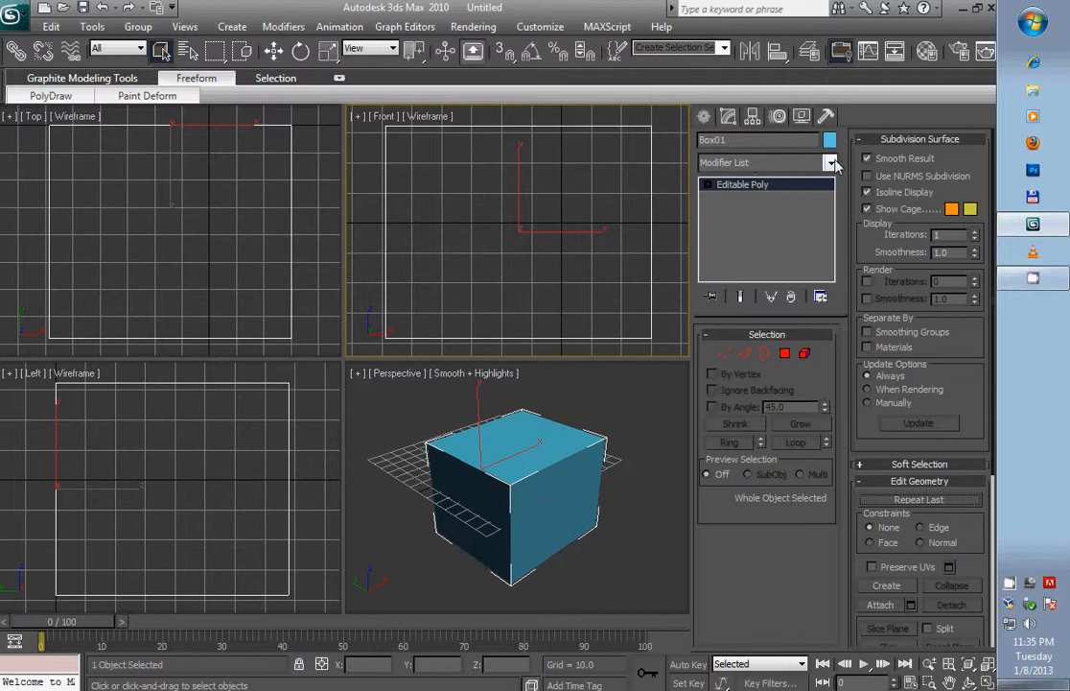
- Add an Unwrap UVW modifier to the box
click(787, 163)
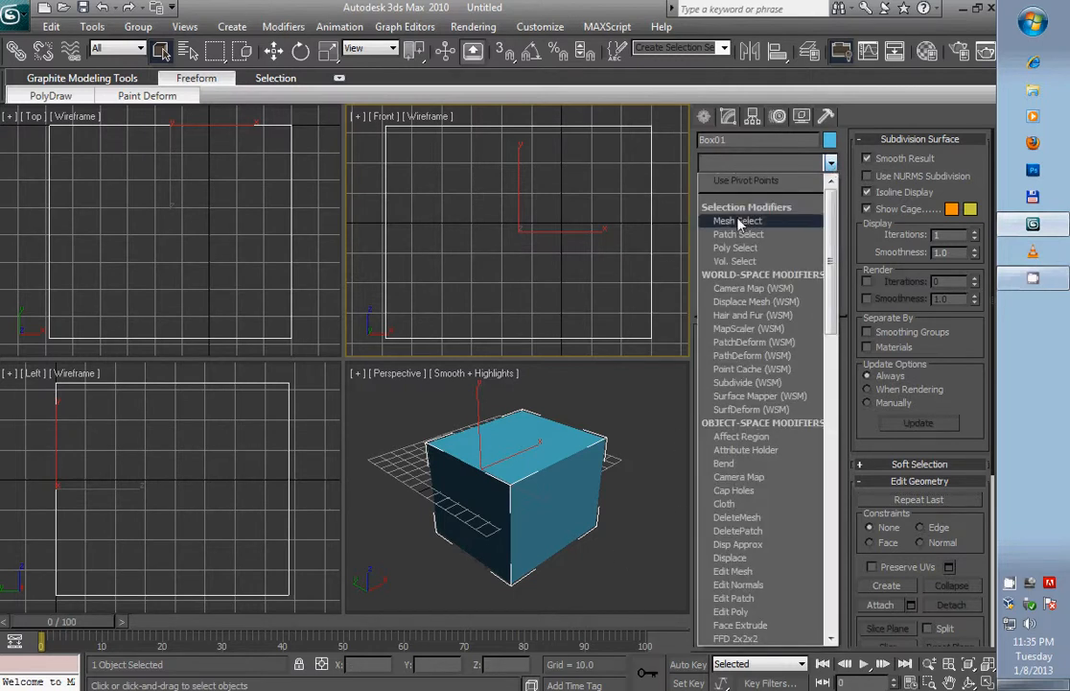
scroll(757, 476, down, 8)
scroll(792, 486, down, 10)
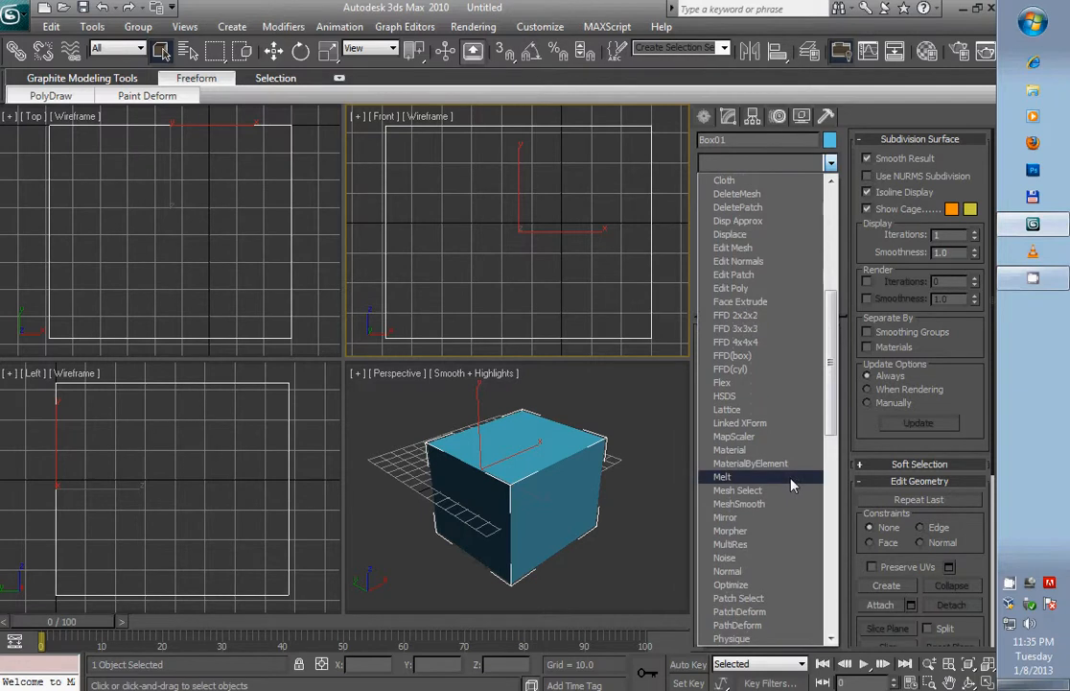
scroll(786, 588, down, 5)
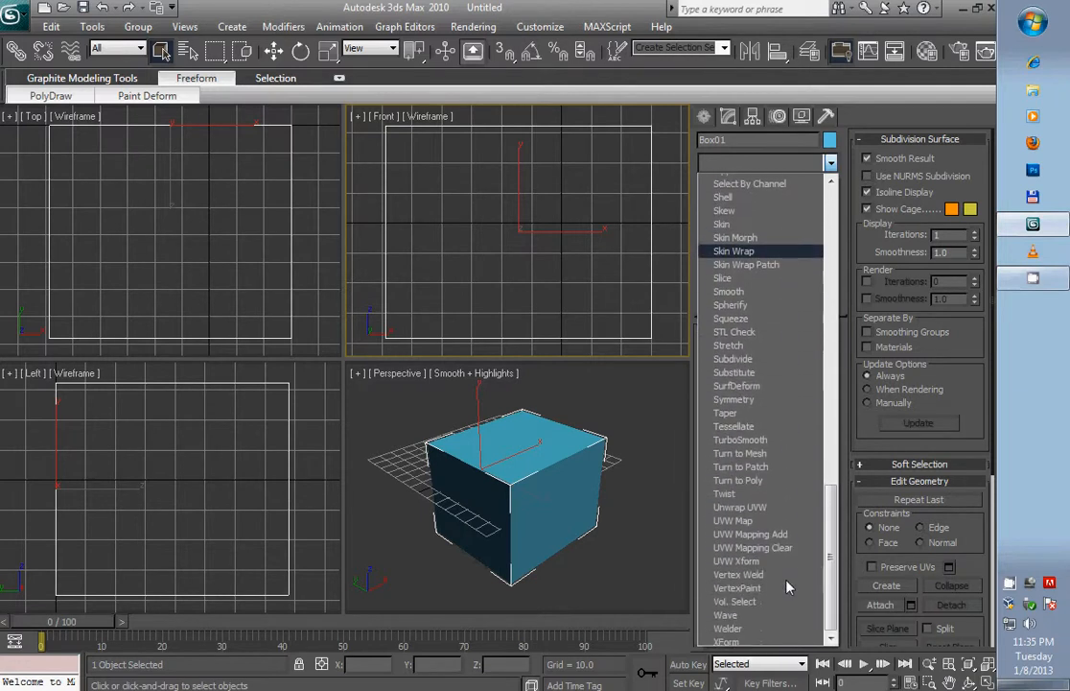
click(735, 504)
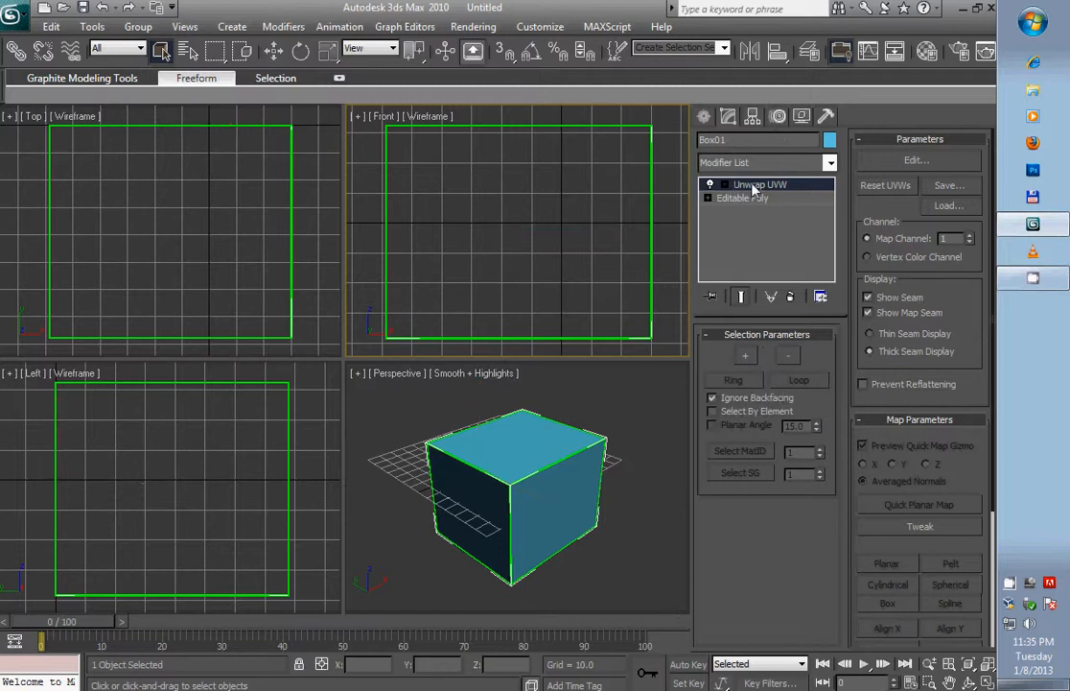
- Open the UV editor for the box and select all its faces in face selection mode
click(923, 161)
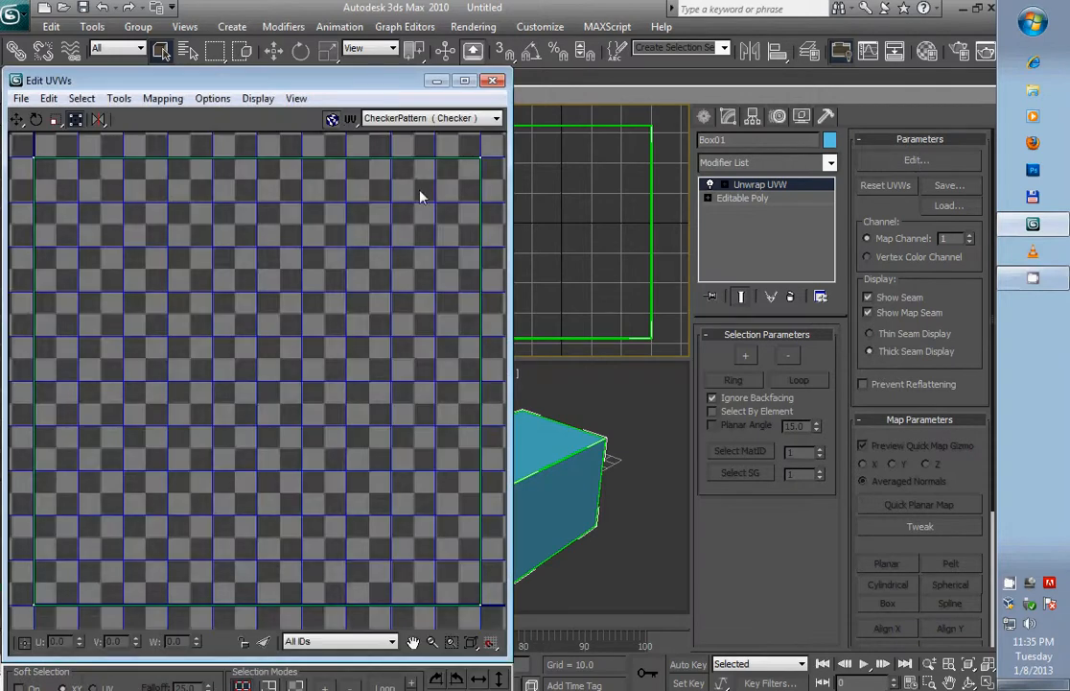
drag(247, 81, 351, 57)
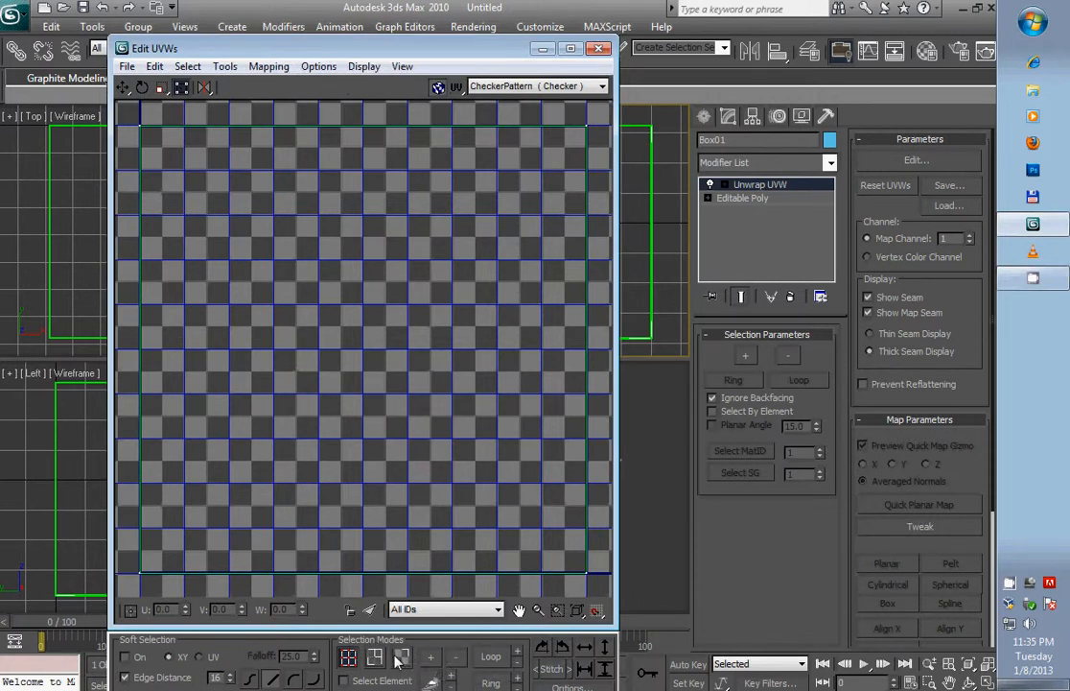
click(402, 658)
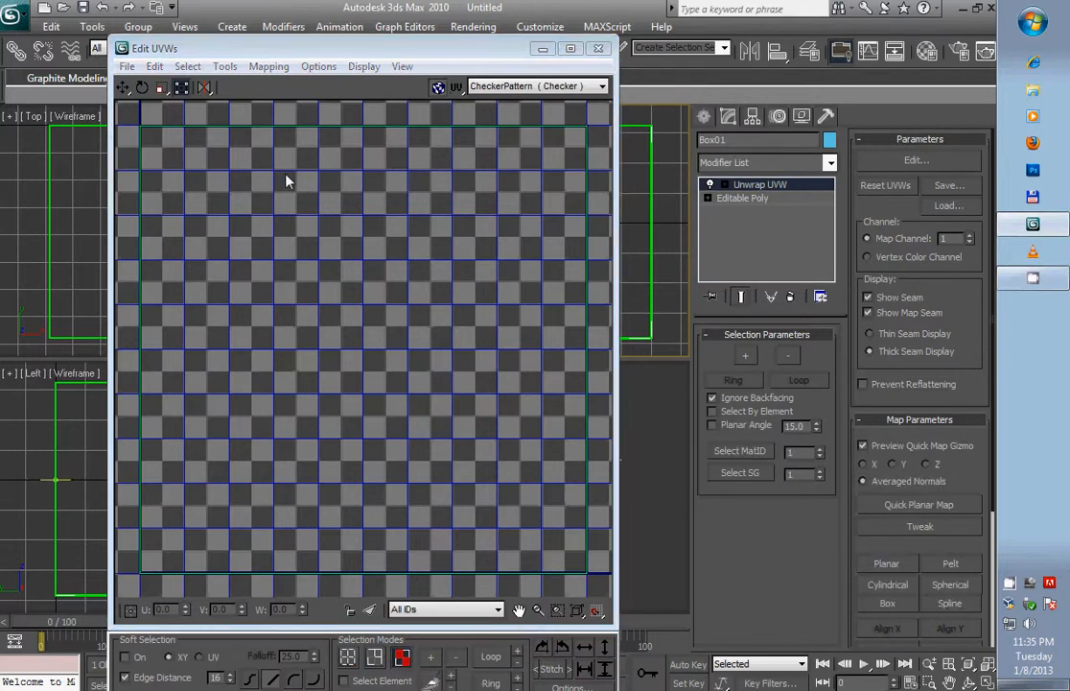
key(ctrl+a)
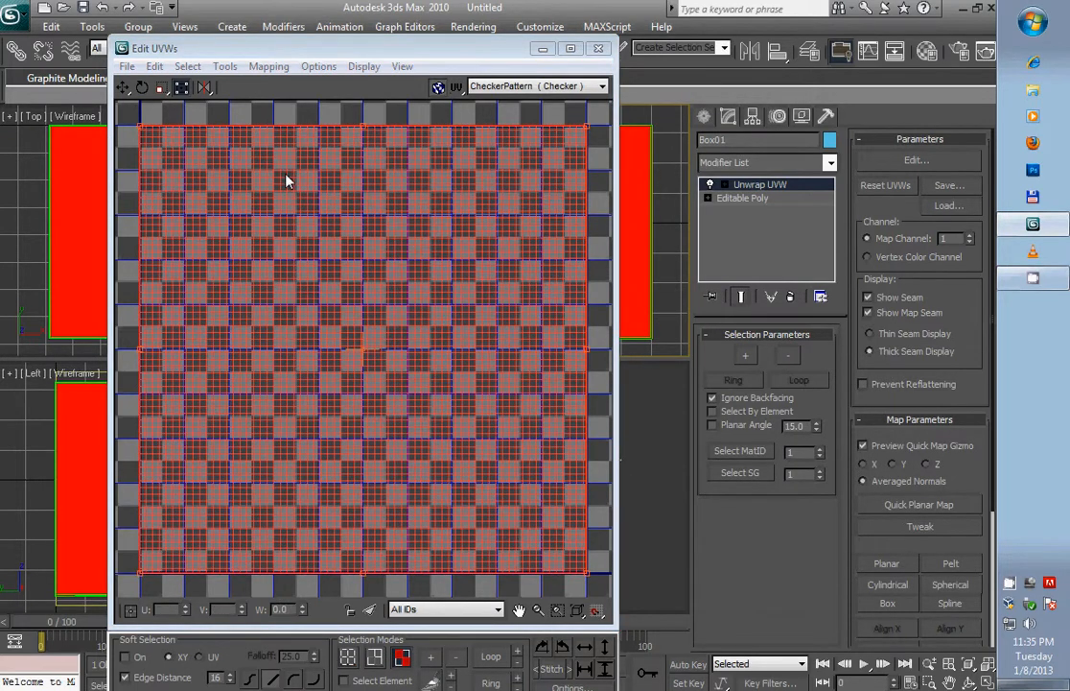
- Apply Flatten Mapping to the selected faces with a face angle threshold of 45 and spacing of 0.02
click(225, 66)
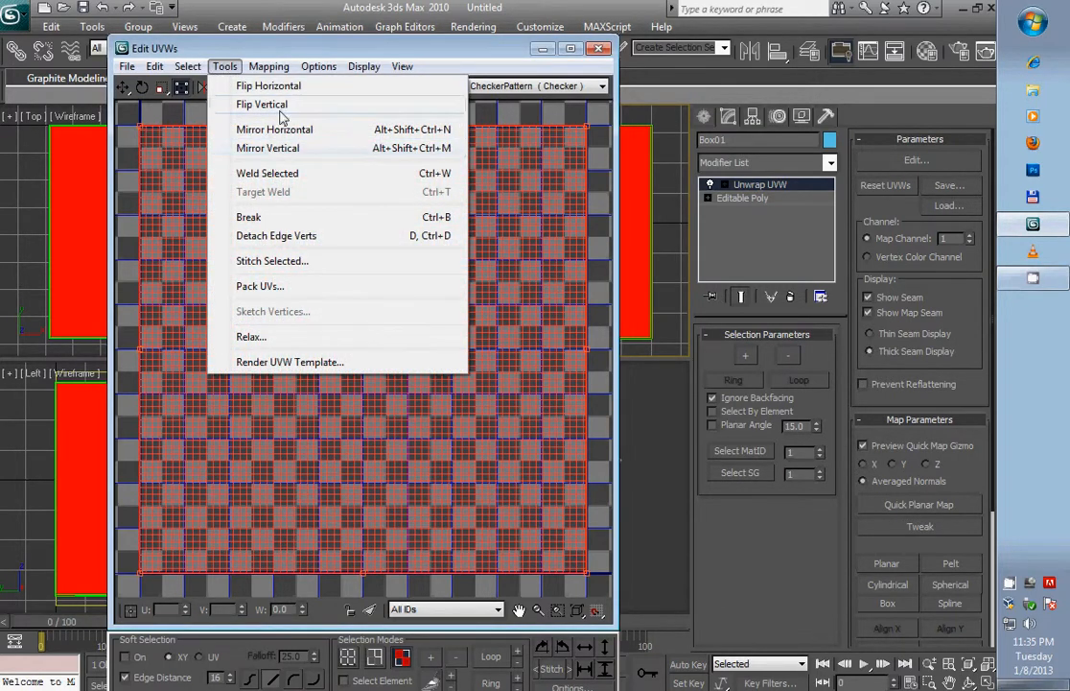
mouse_move(281, 66)
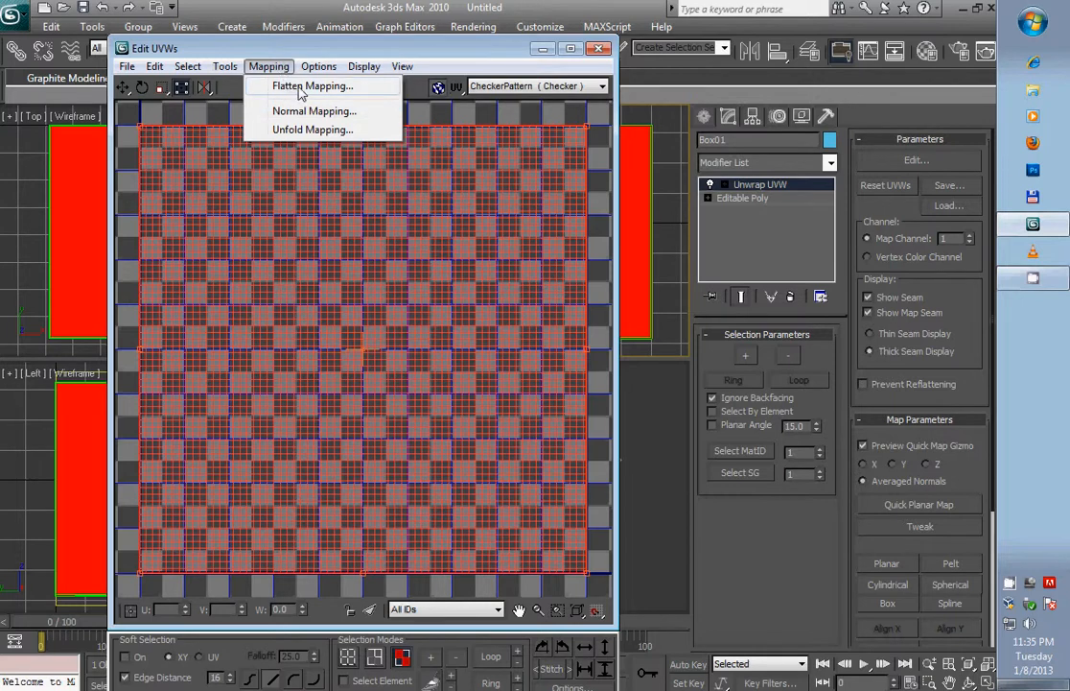
click(290, 87)
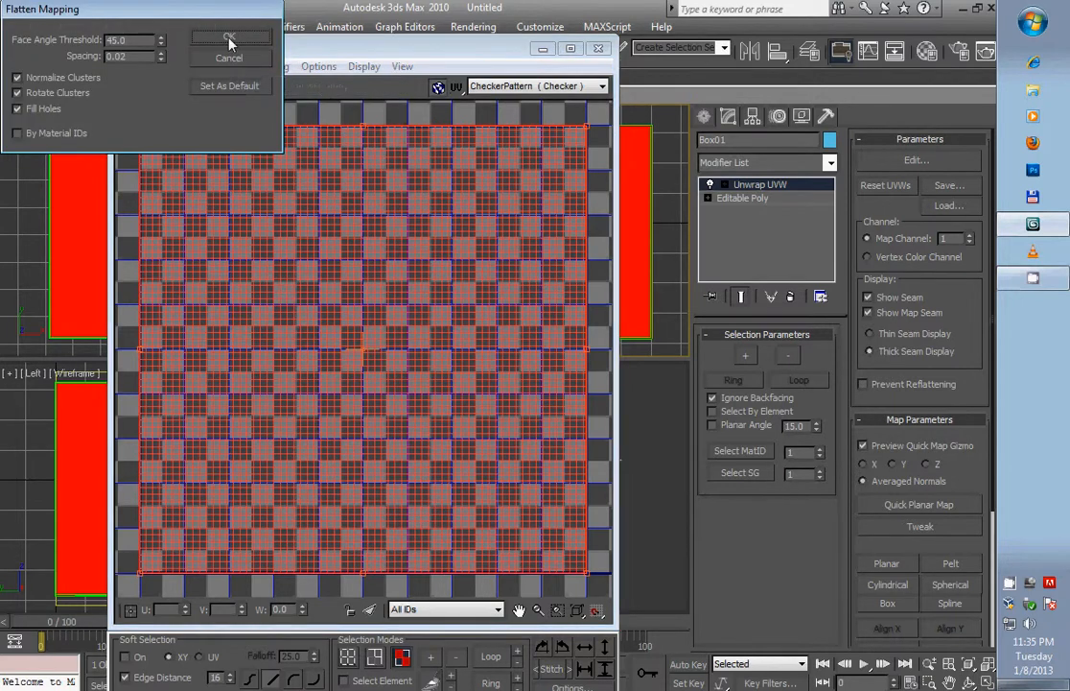
click(230, 38)
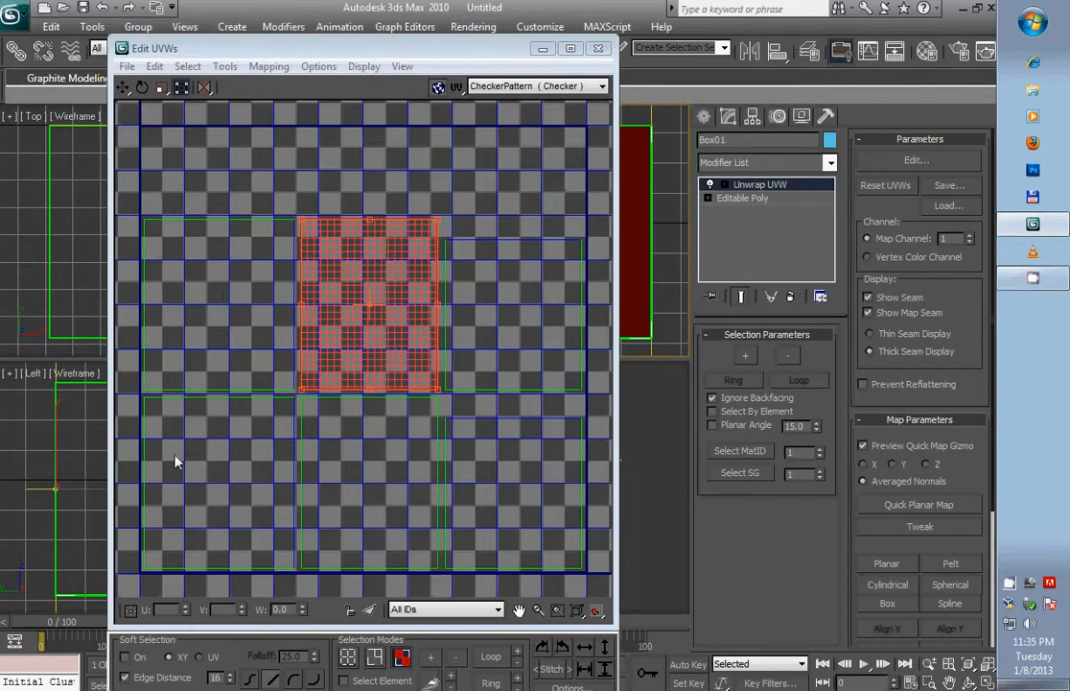
- Expand the UV editor's bitmap and viewport options and deselect the highlighted UV face
drag(340, 49, 384, 24)
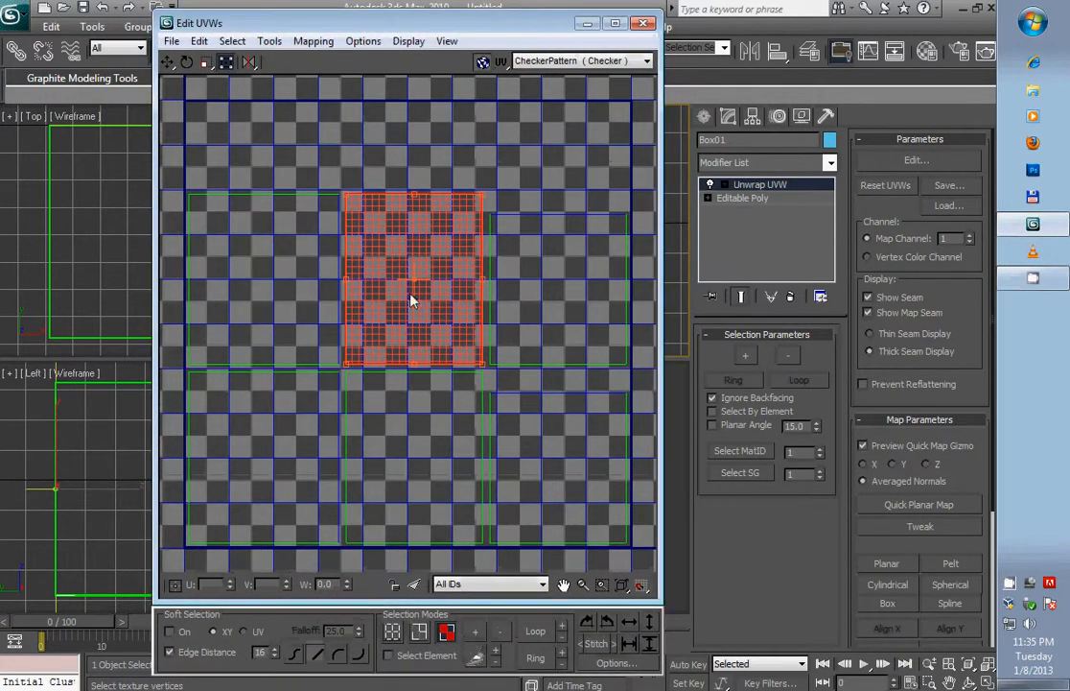
click(614, 663)
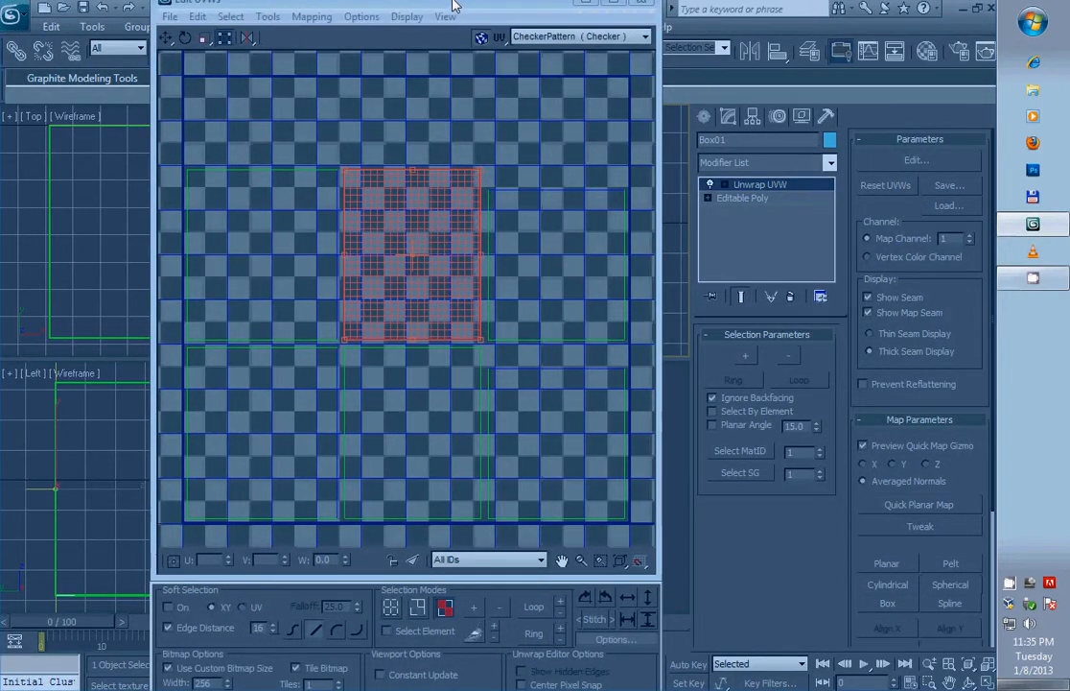
drag(454, 5, 398, 51)
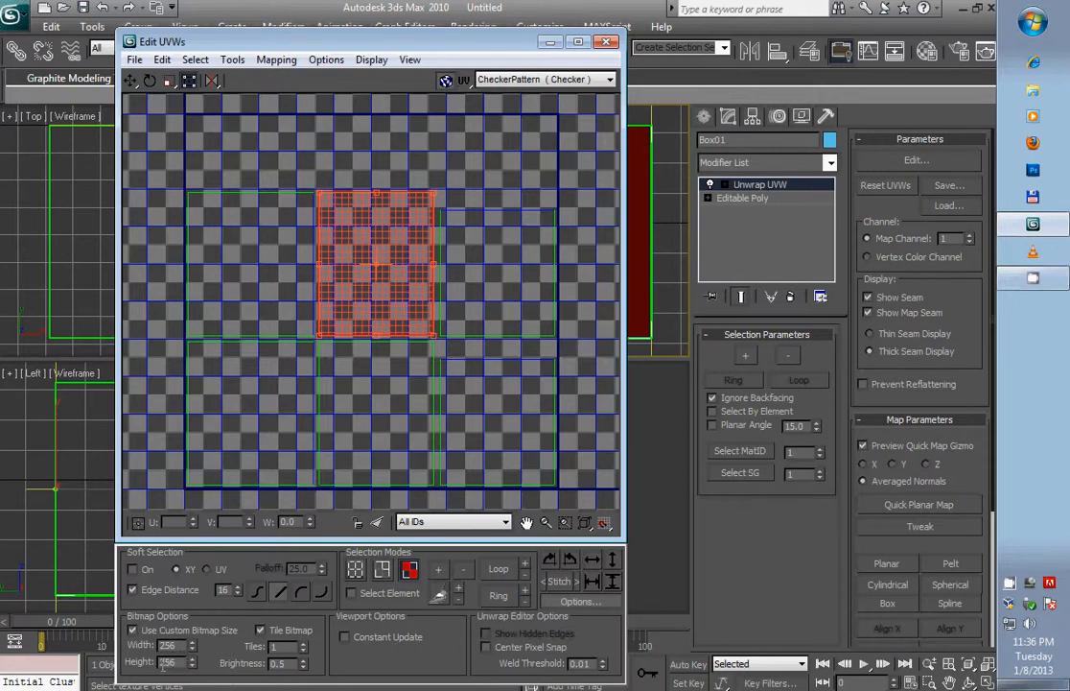
scroll(257, 590, down, 3)
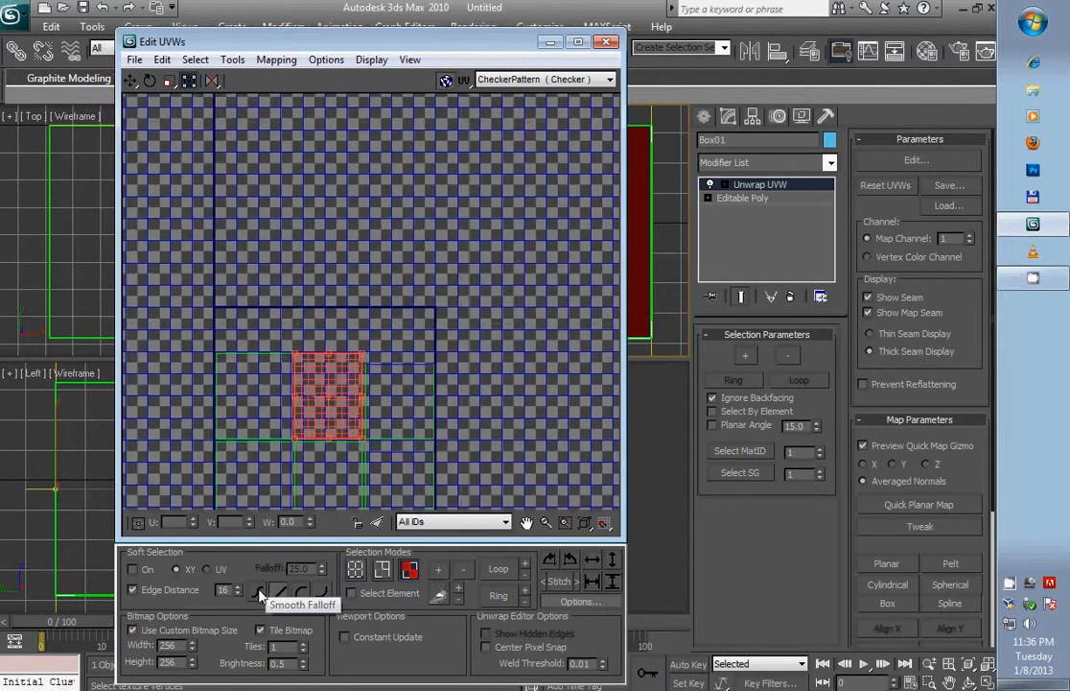
click(508, 371)
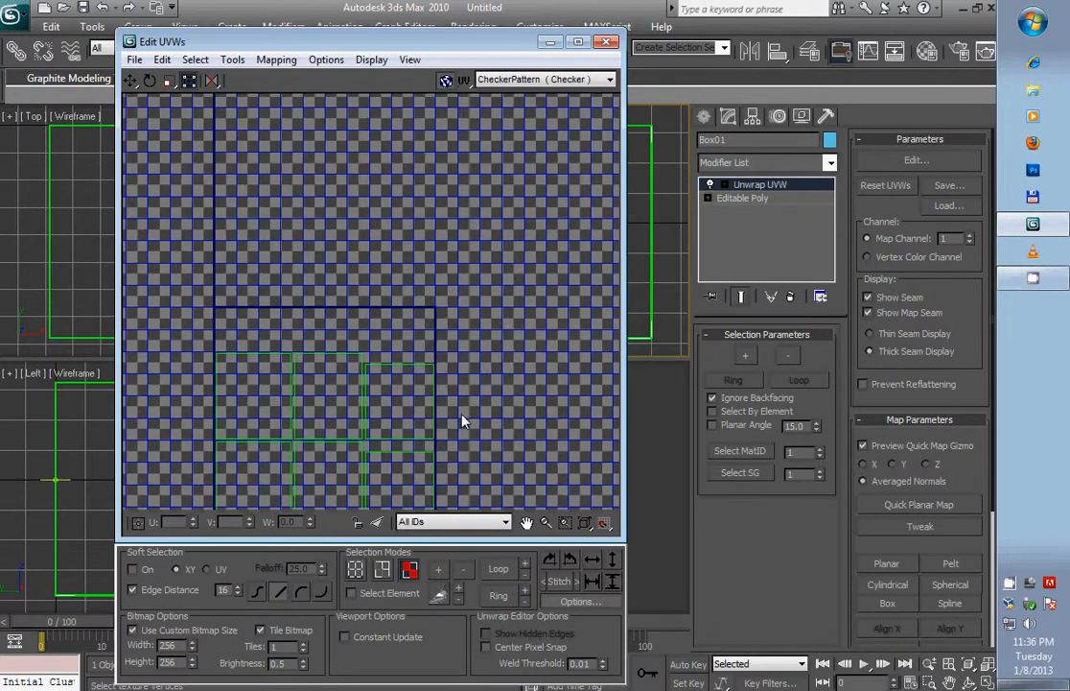
scroll(462, 422, up, 2)
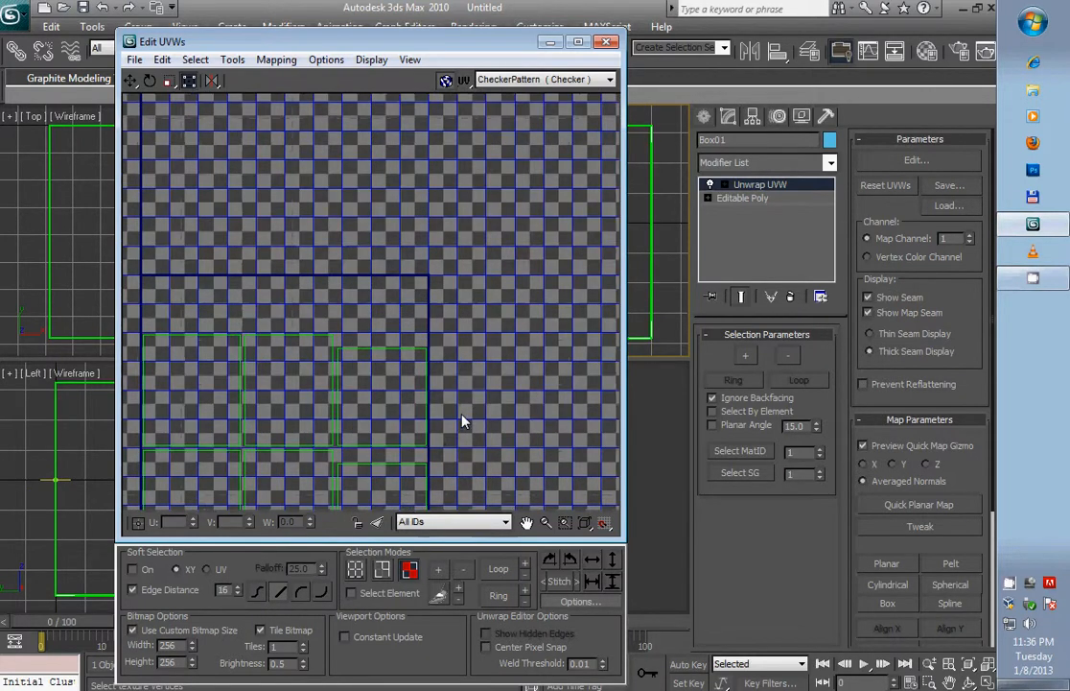
click(528, 522)
drag(462, 411, 555, 271)
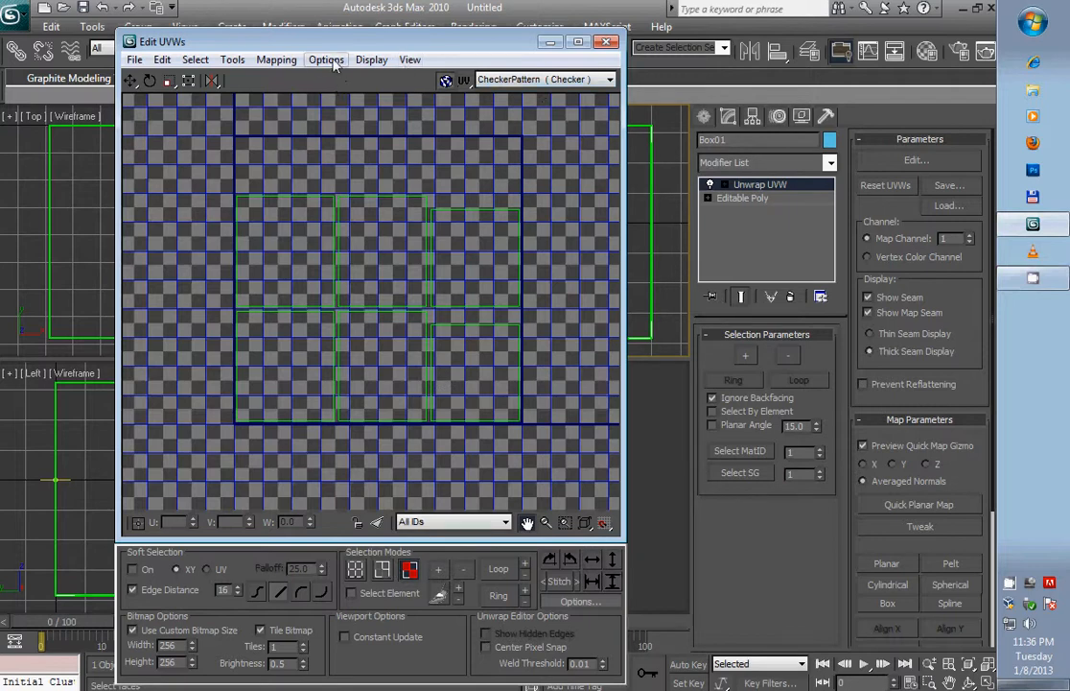
- Render the UVW template at a width and height of 256 pixels
click(233, 59)
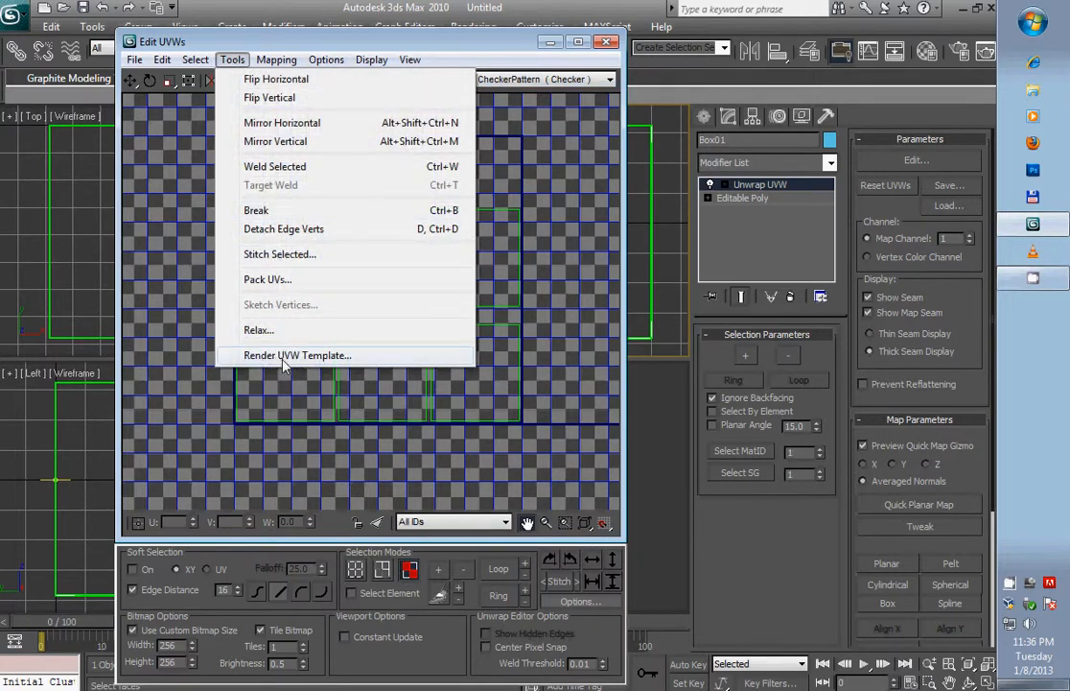
click(320, 357)
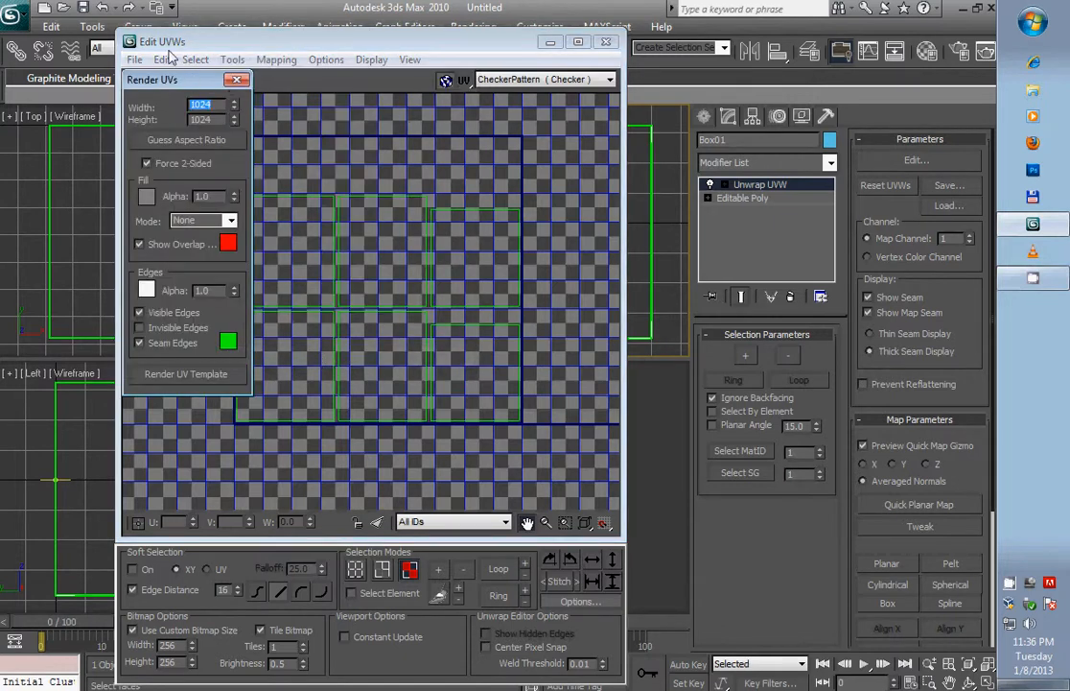
drag(160, 80, 223, 120)
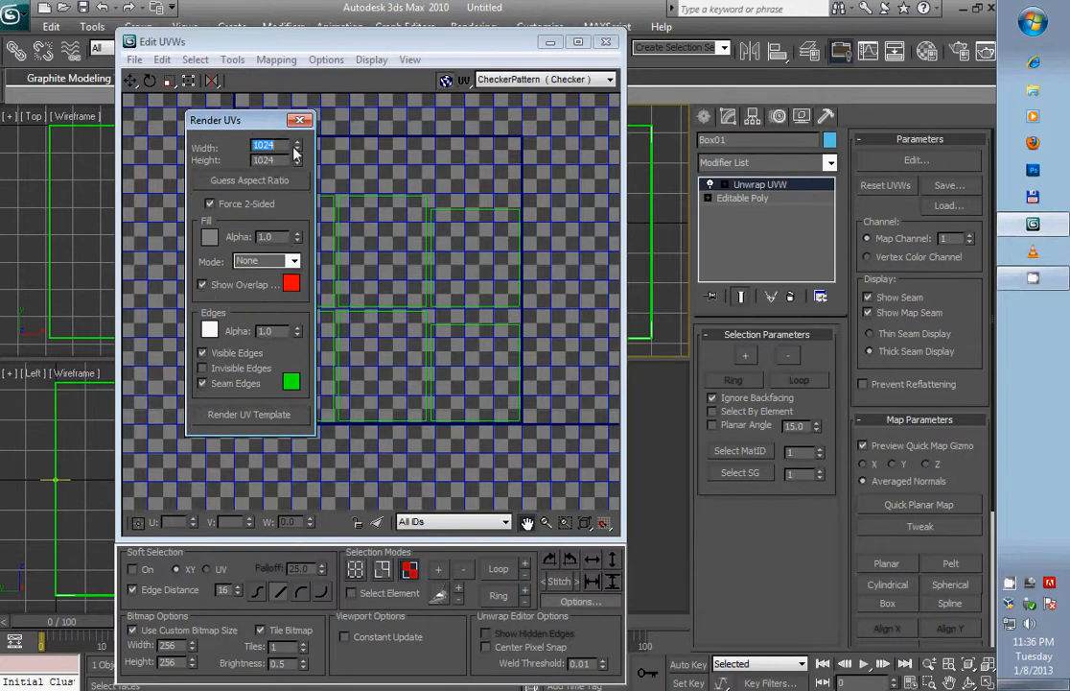
text(256)
click(257, 417)
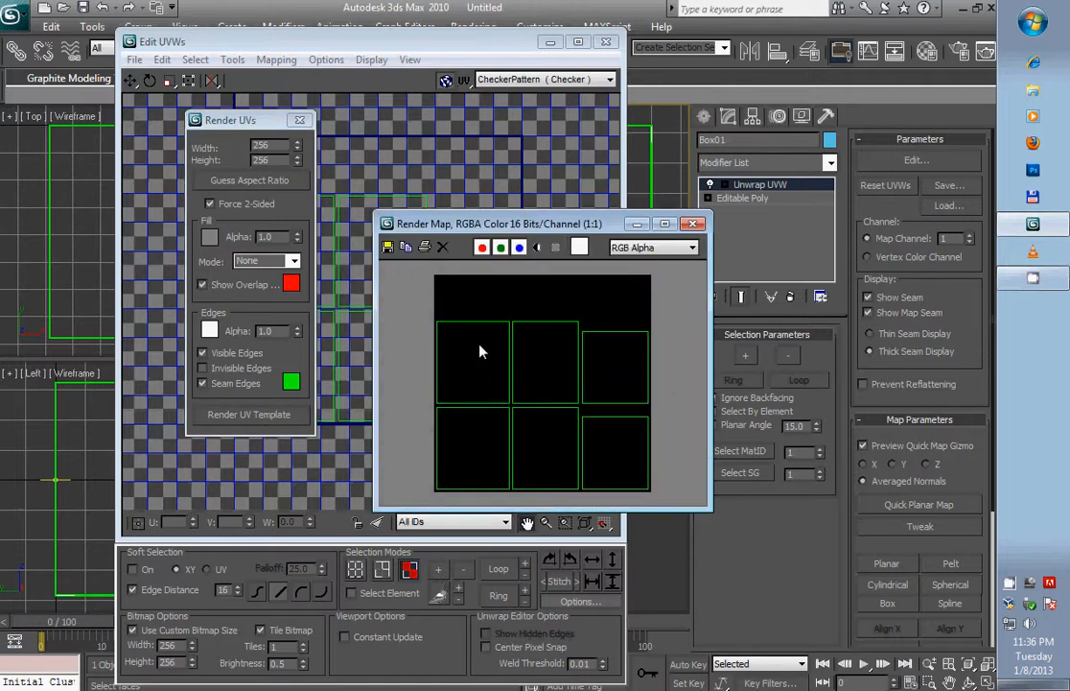
drag(571, 213, 572, 195)
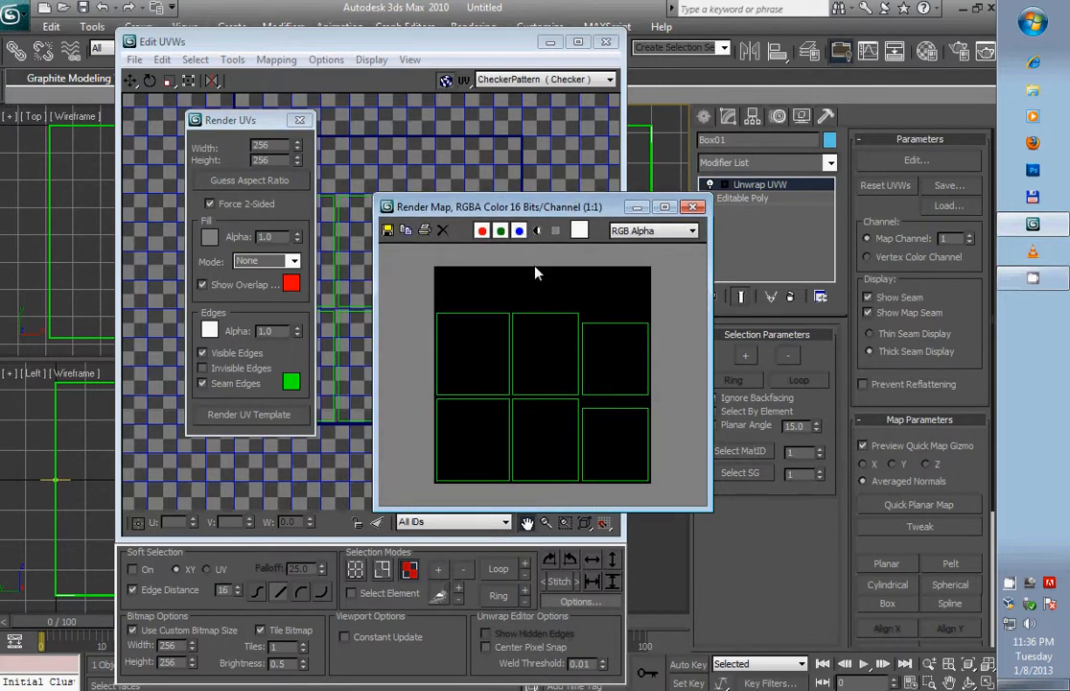
drag(559, 213, 590, 180)
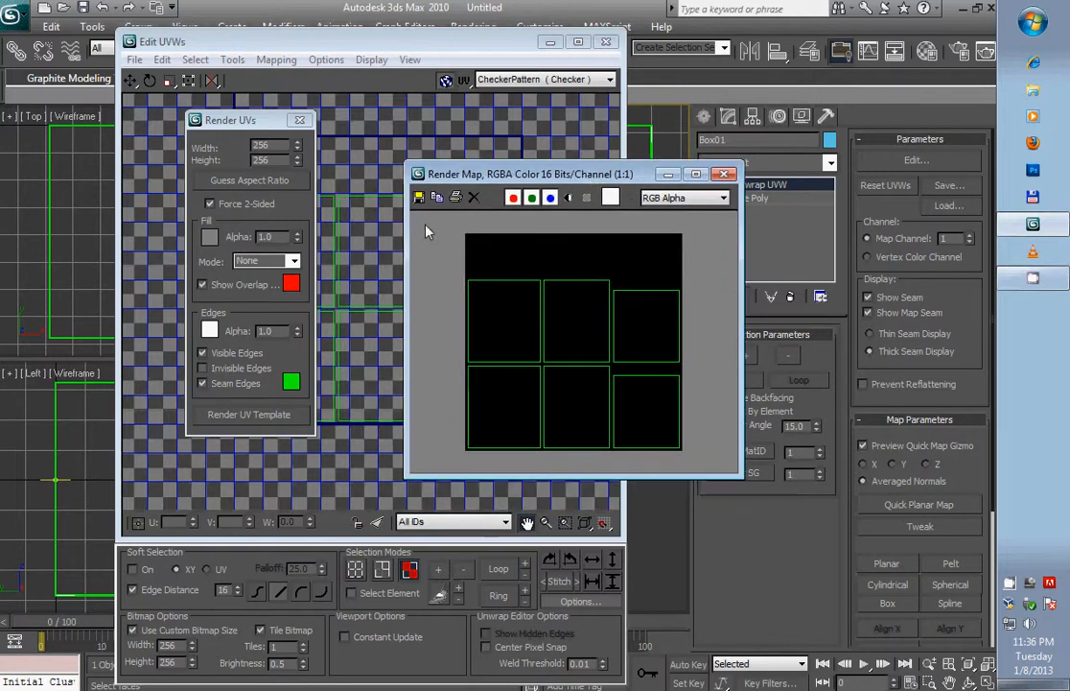
- Start saving the rendered template image, create a folder named tmp inside 3DStudioMax and open it as the save location
click(418, 197)
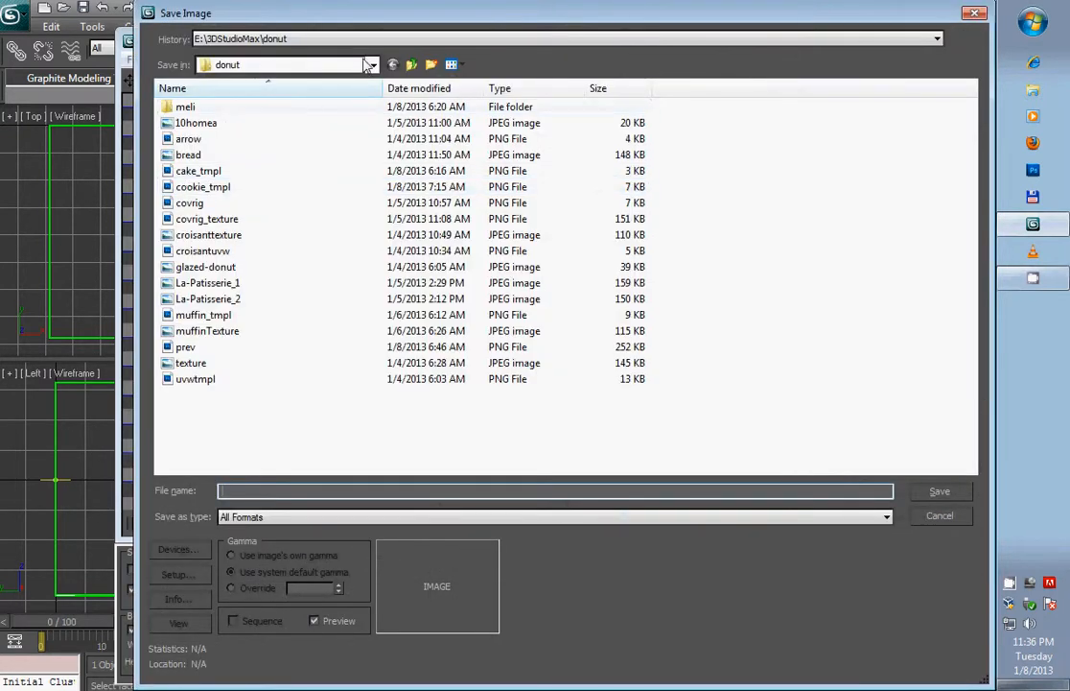
click(324, 64)
click(301, 205)
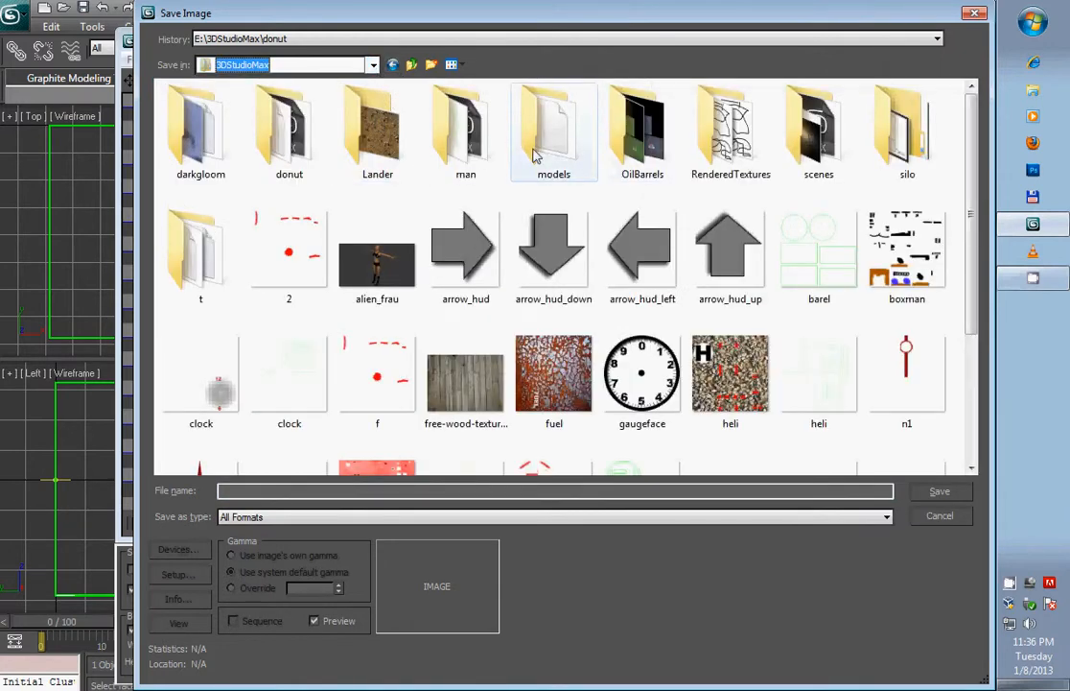
click(432, 65)
text(tmp)
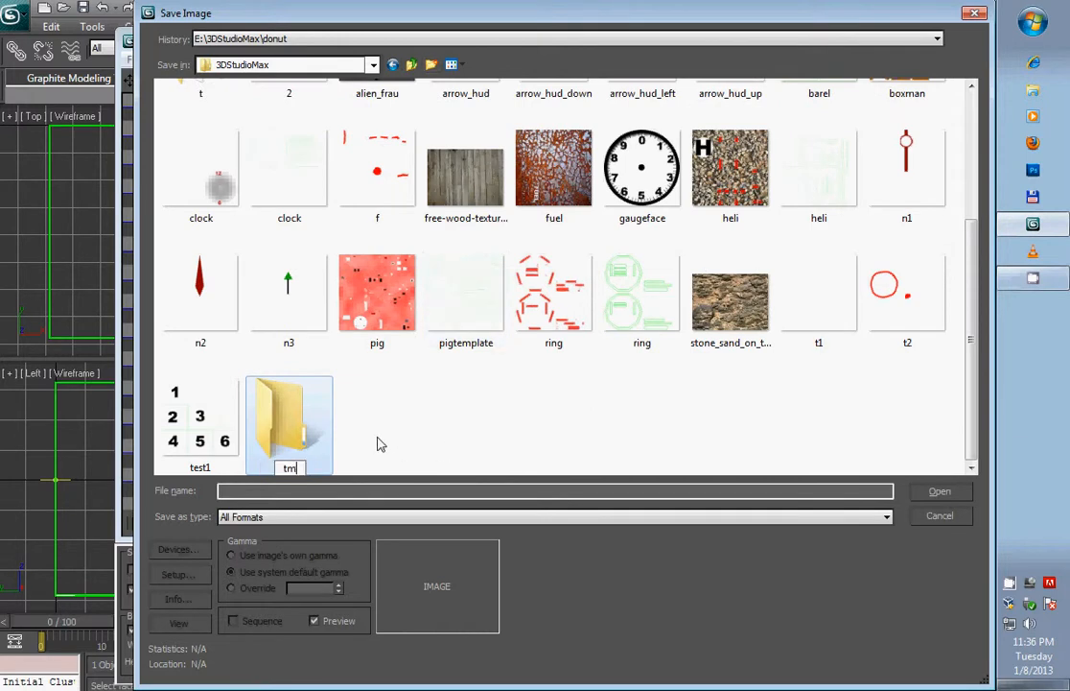
key(Return)
double_click(291, 425)
- Save the rendered UV template as a PNG image named t1, using RGB 24 bit with alpha channel
click(273, 516)
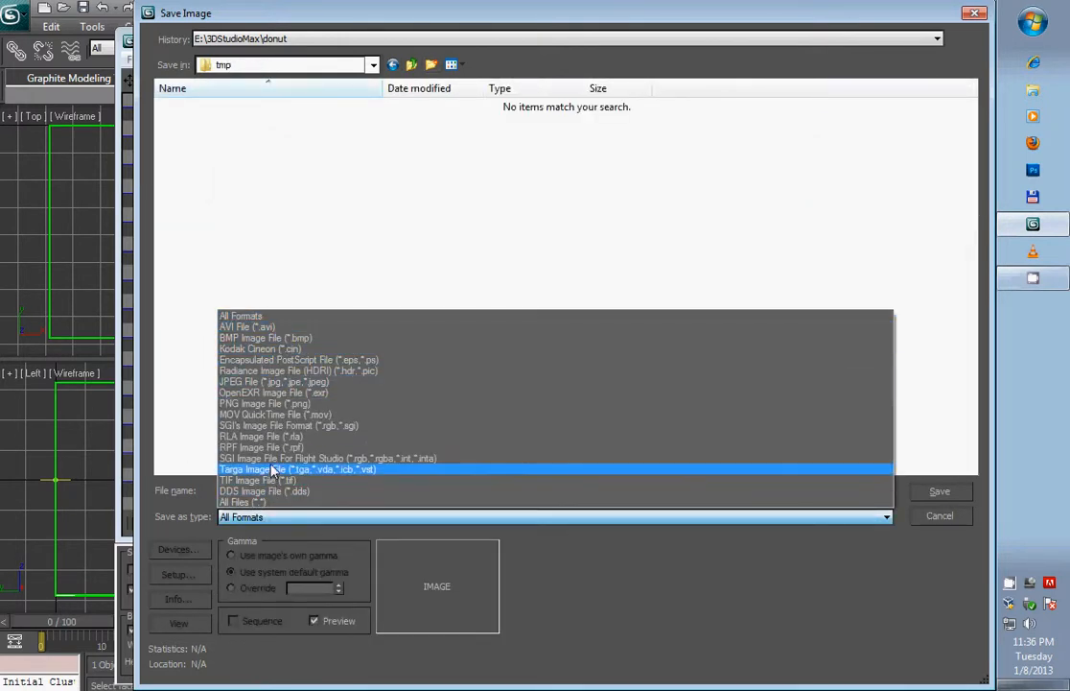
click(261, 404)
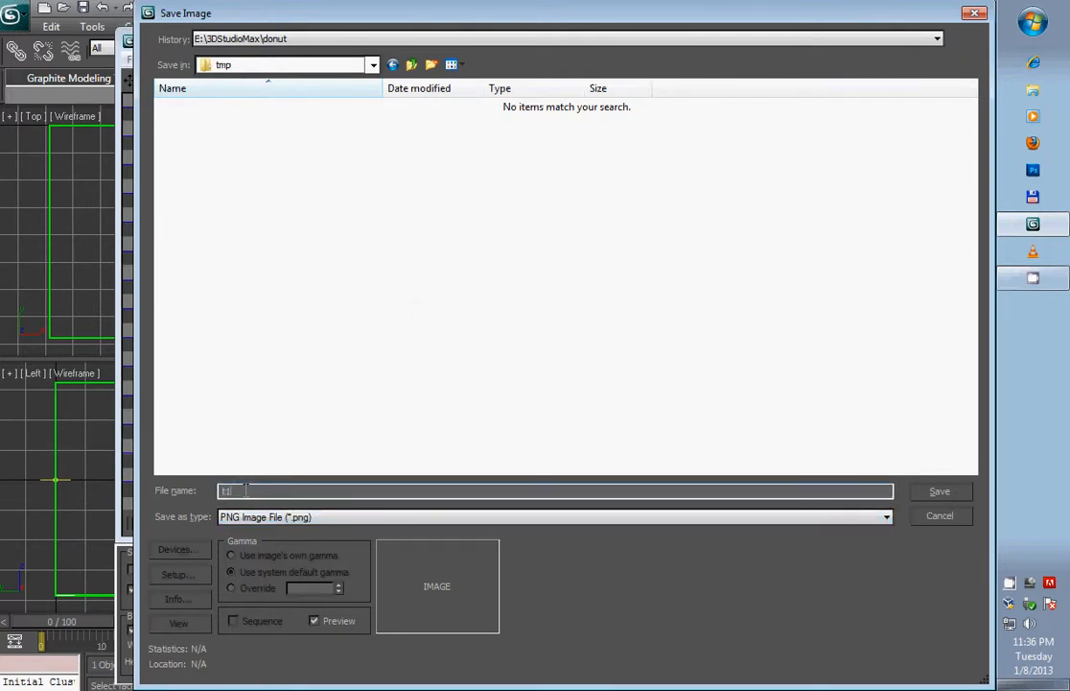
key(Return)
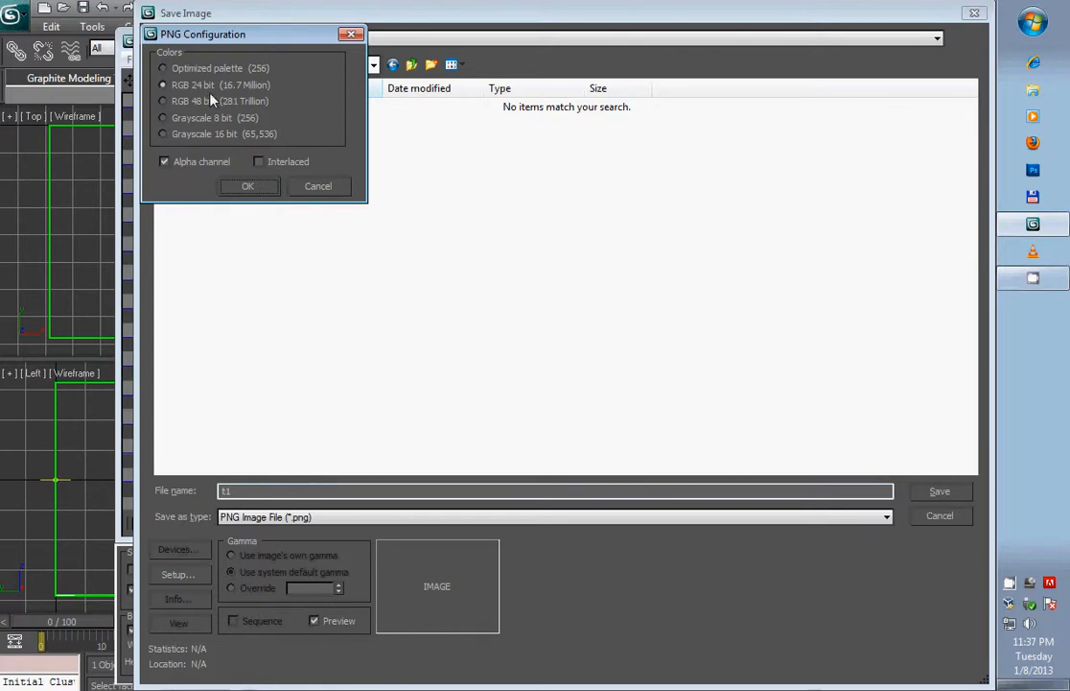
click(247, 185)
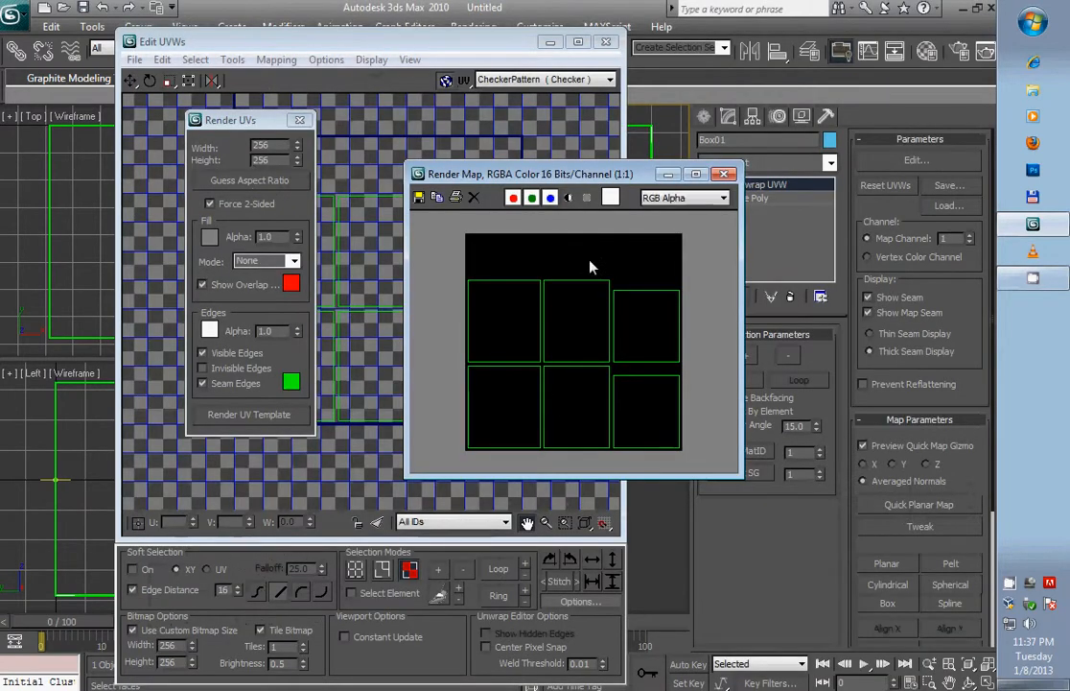
- Close the rendered map, the UV render settings and the UVW editor
click(725, 175)
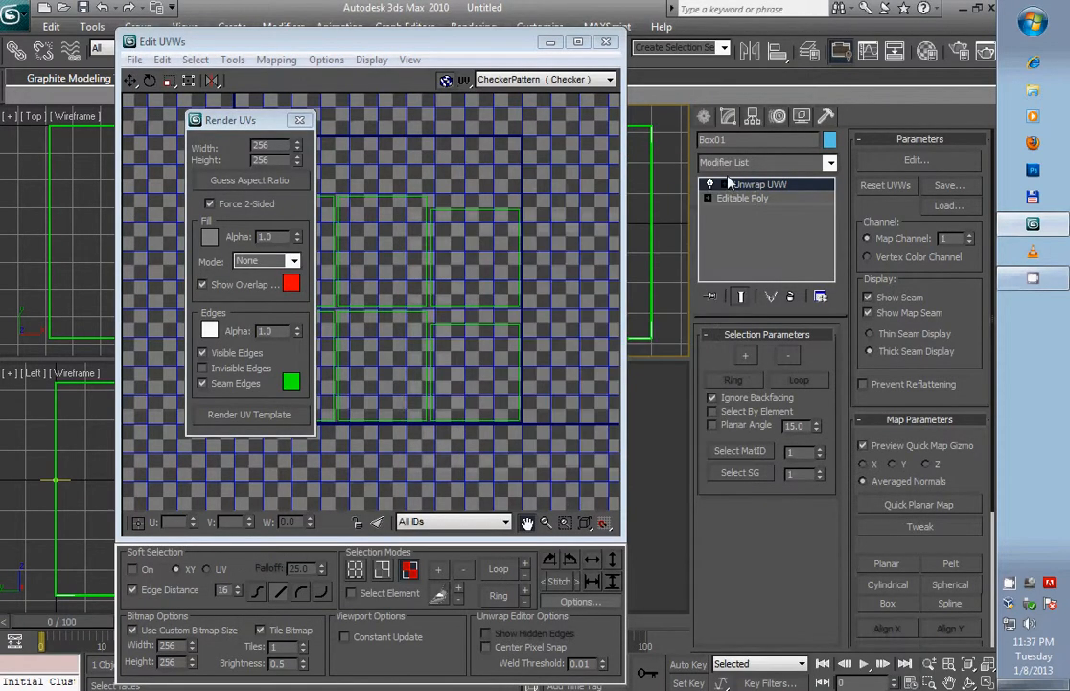
click(299, 120)
click(606, 42)
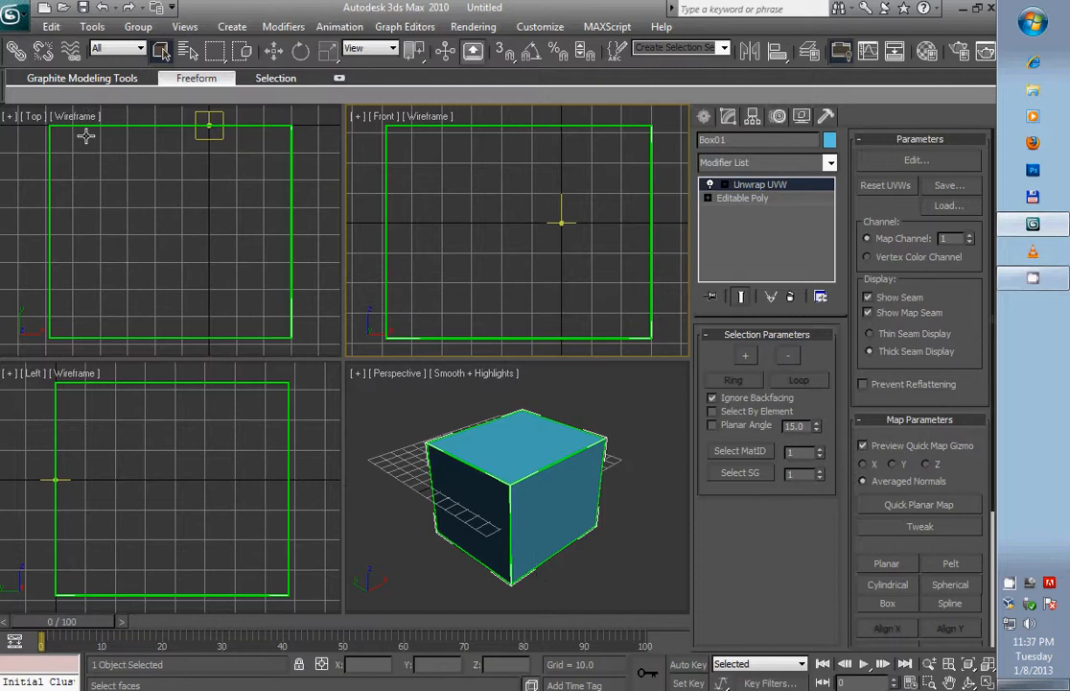
- Start exporting only the selected box as a 3D Studio (*.3DS) file named t1
click(23, 16)
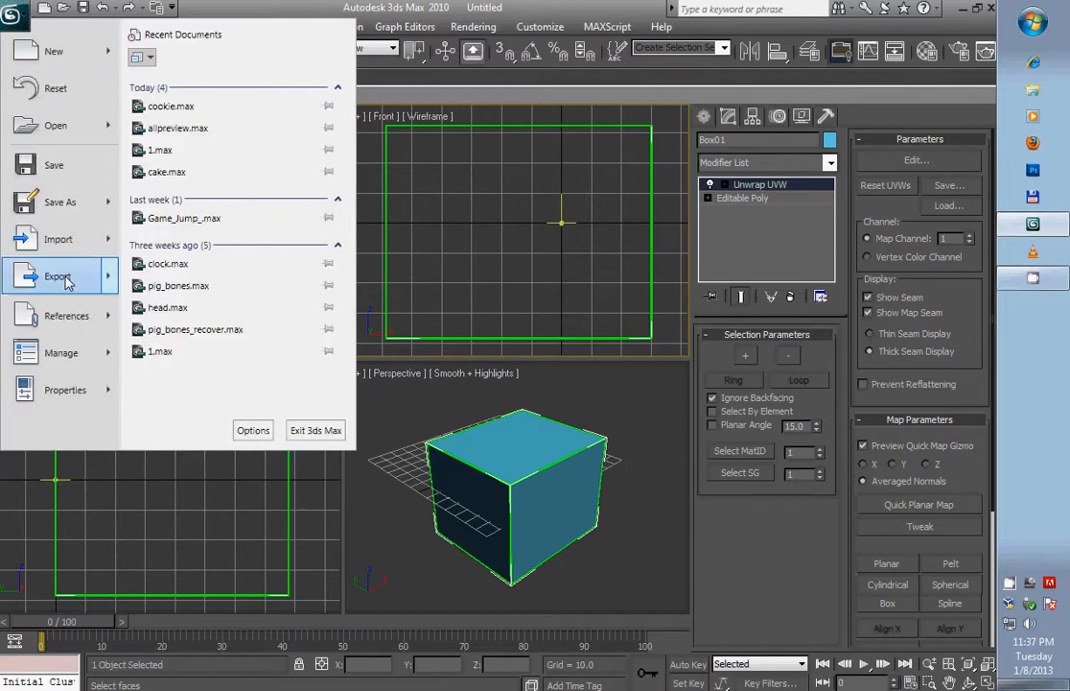
mouse_move(59, 275)
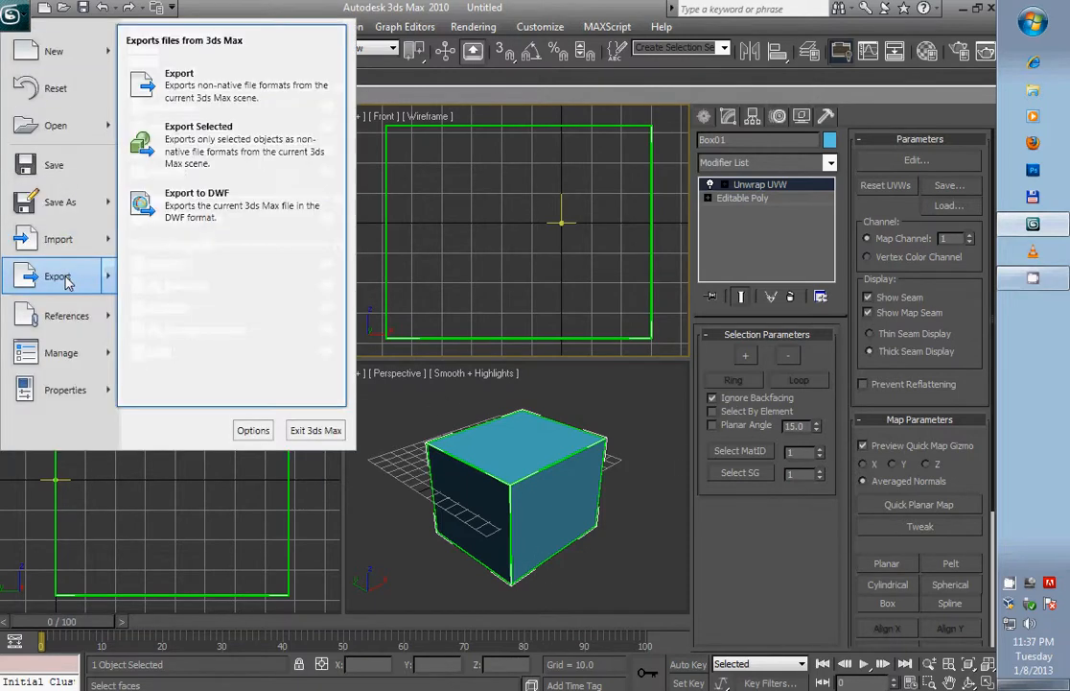
click(202, 142)
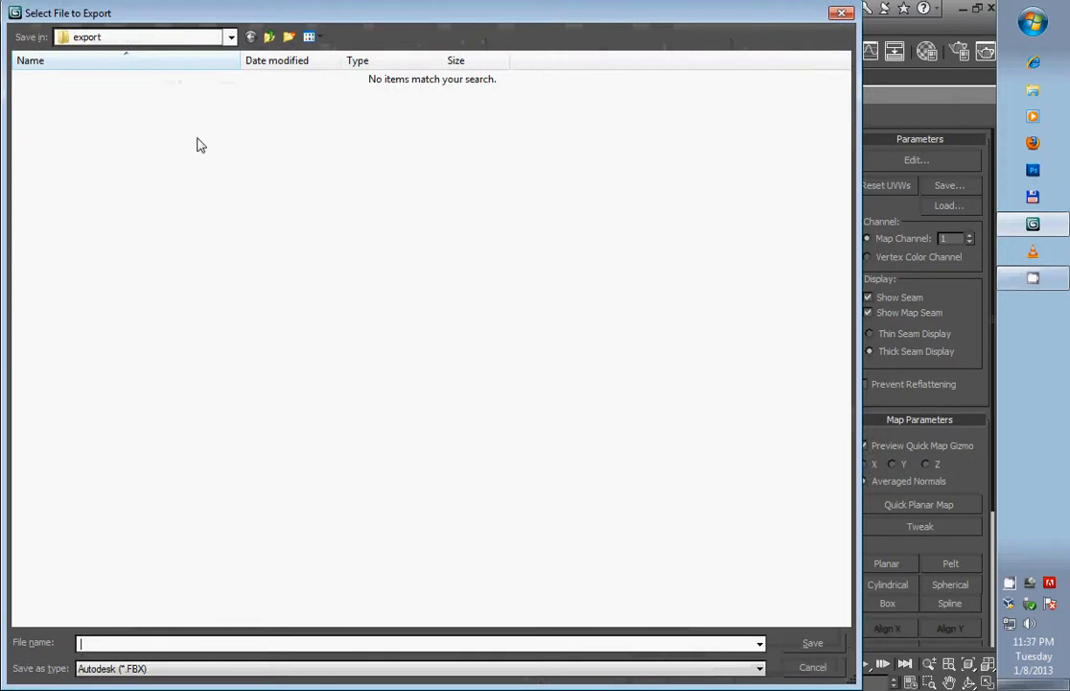
click(176, 670)
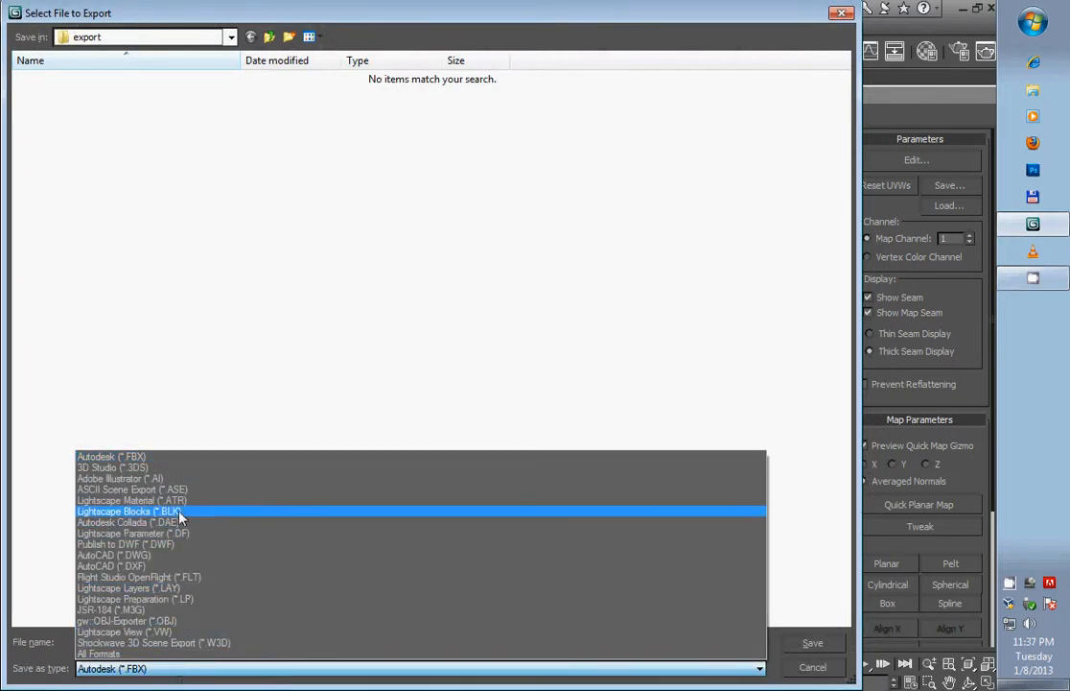
click(134, 469)
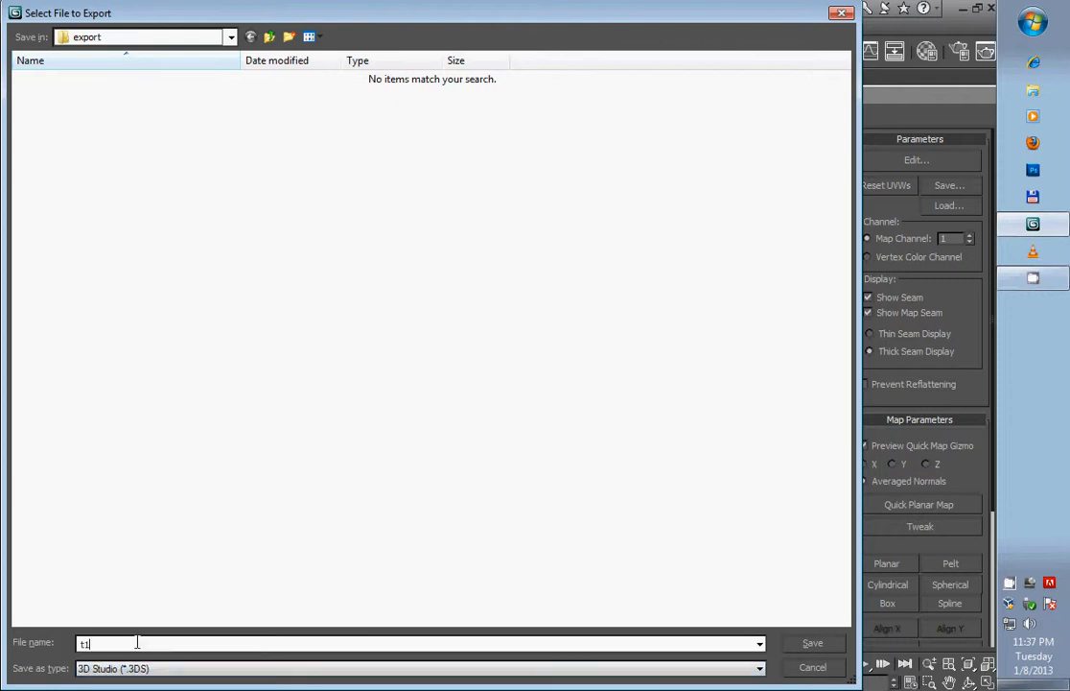
- Set the export location to the 3DStudioMax folder on the Dropbox (E:) drive
click(202, 38)
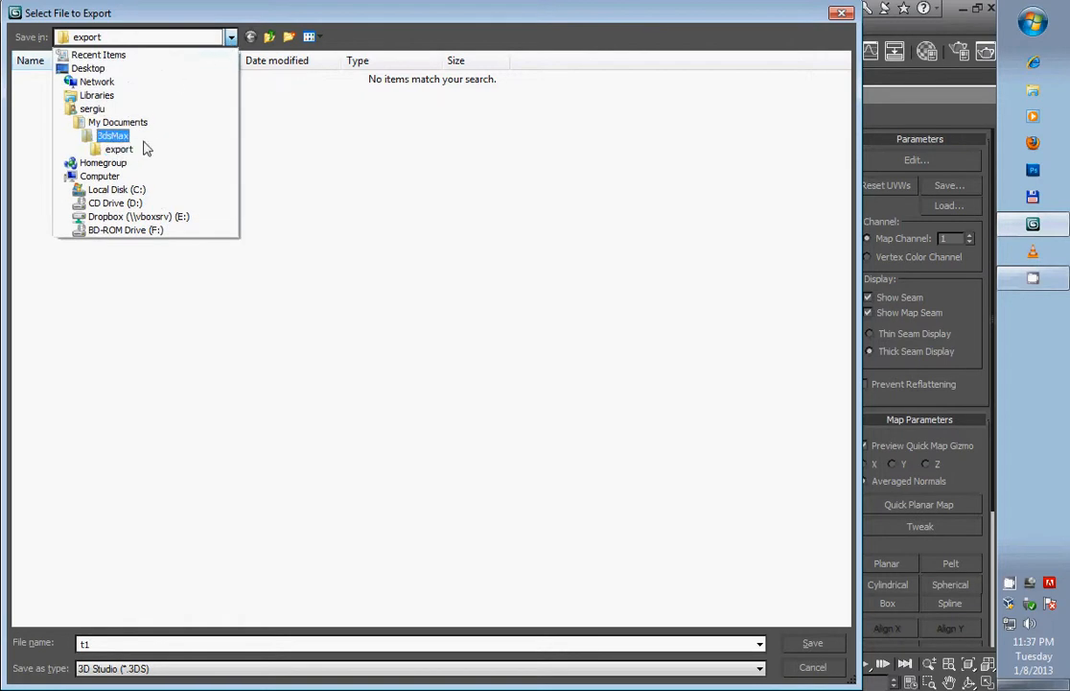
click(92, 109)
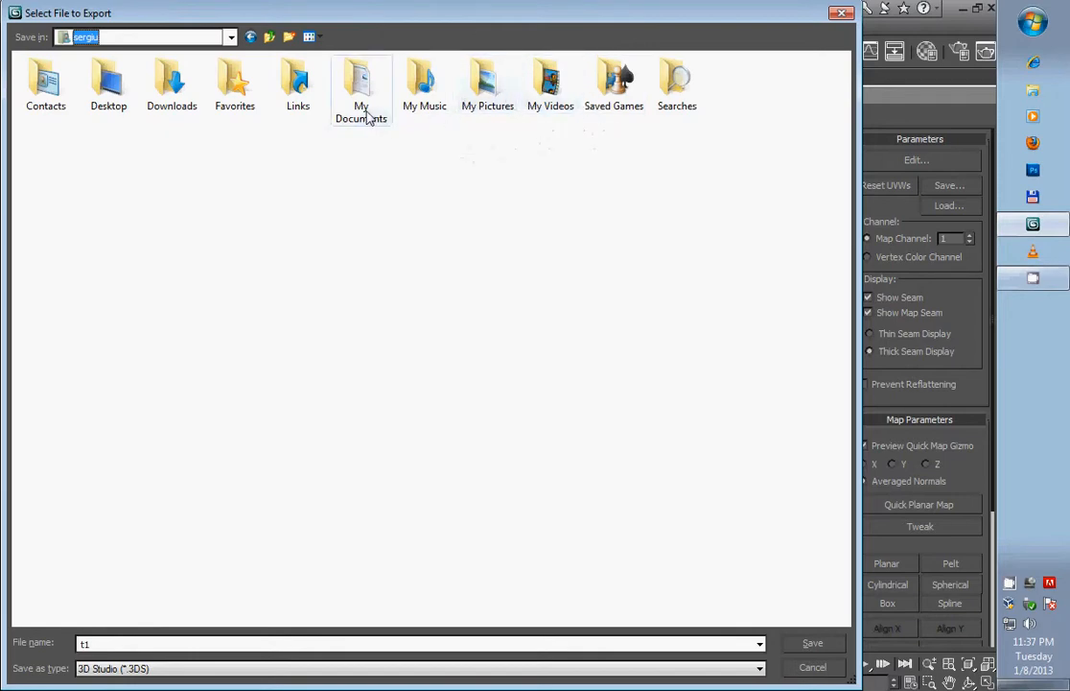
click(201, 36)
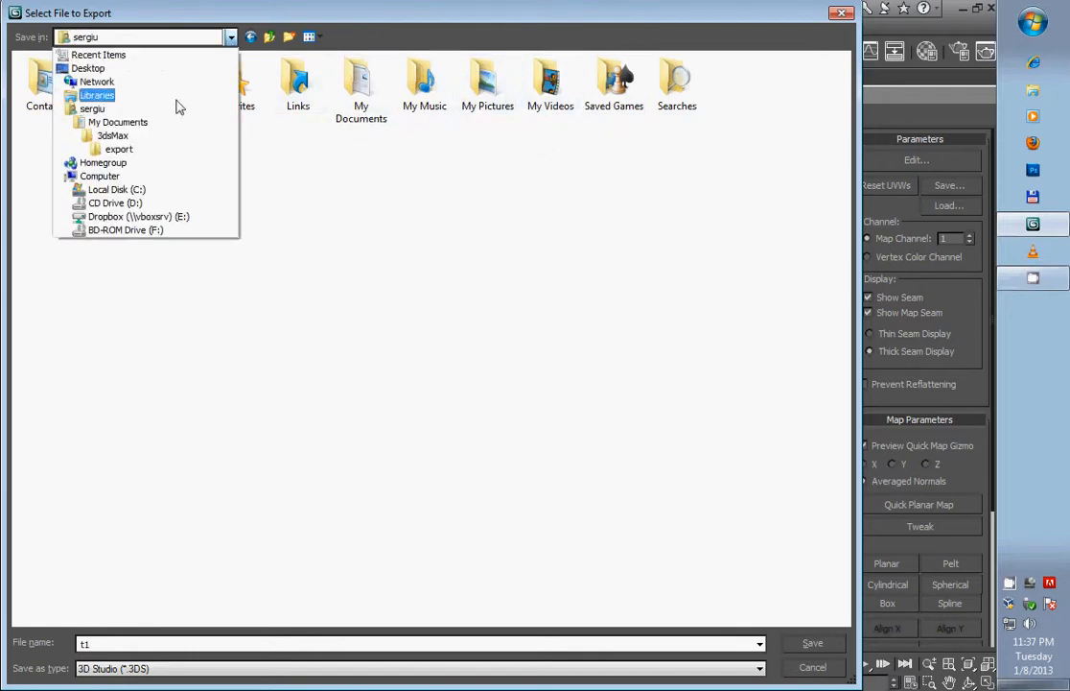
click(137, 216)
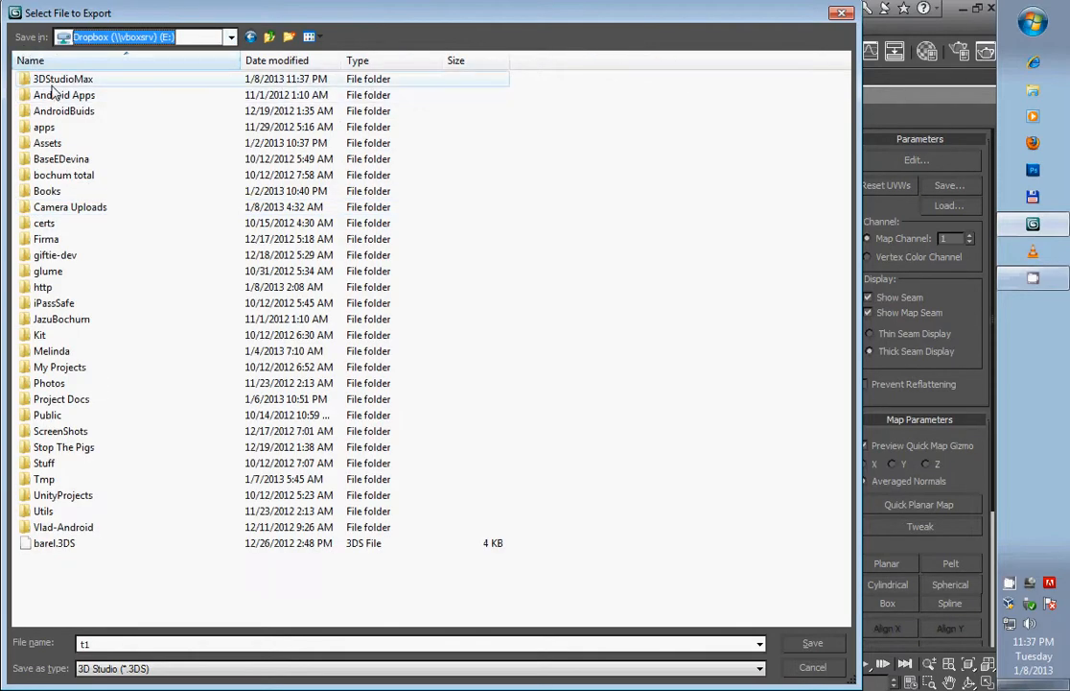
click(54, 83)
double_click(54, 82)
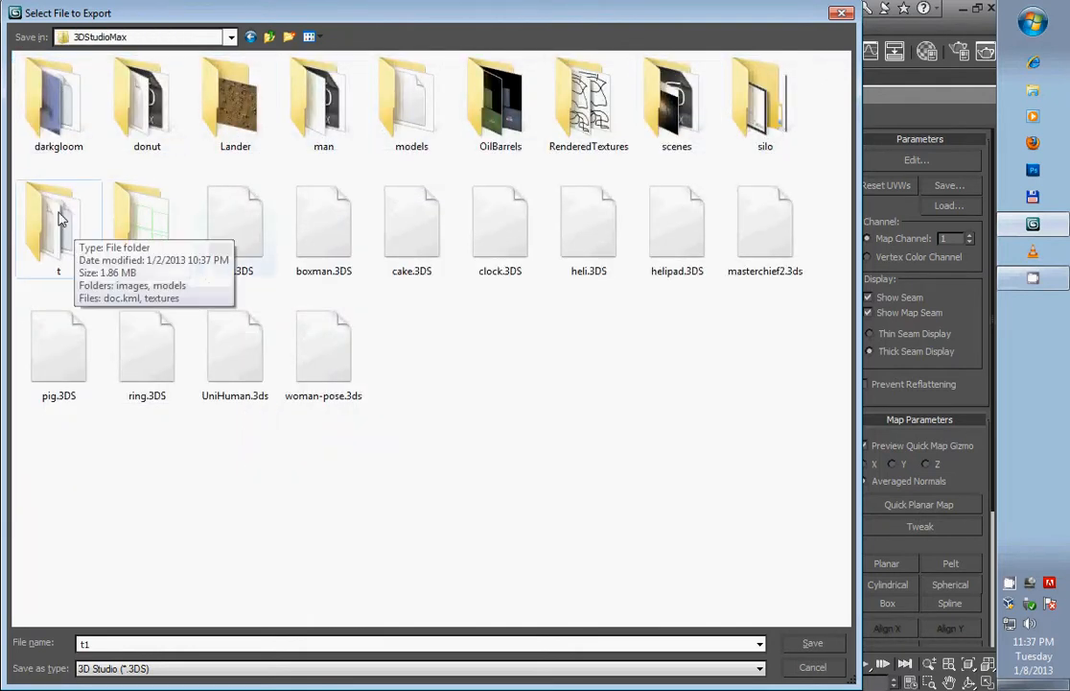
double_click(410, 101)
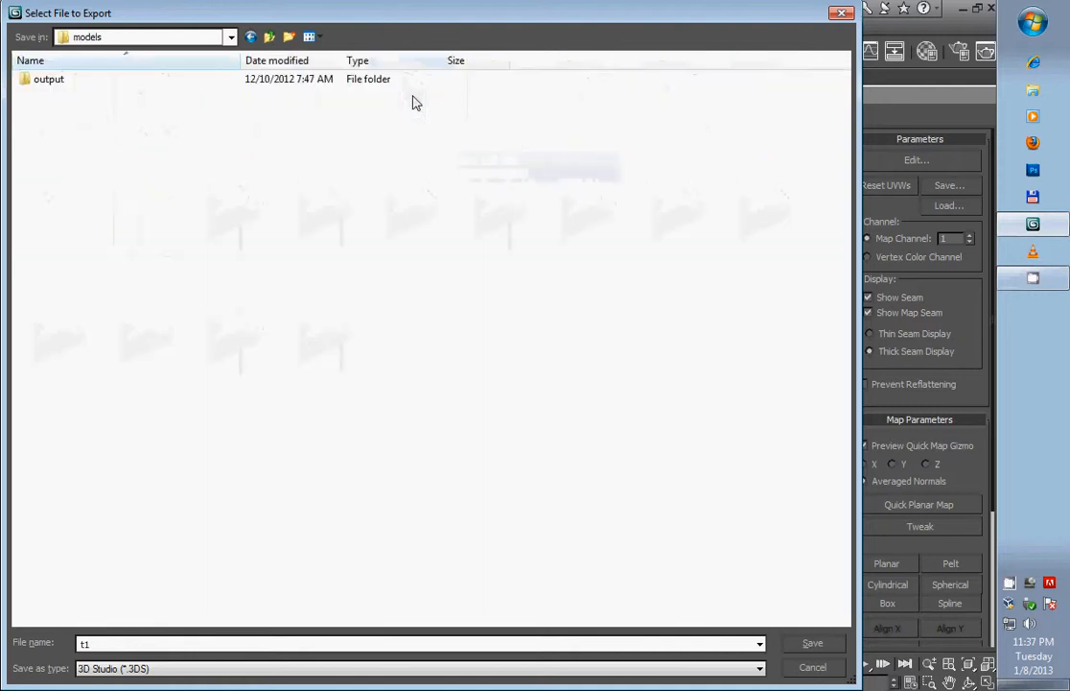
click(231, 39)
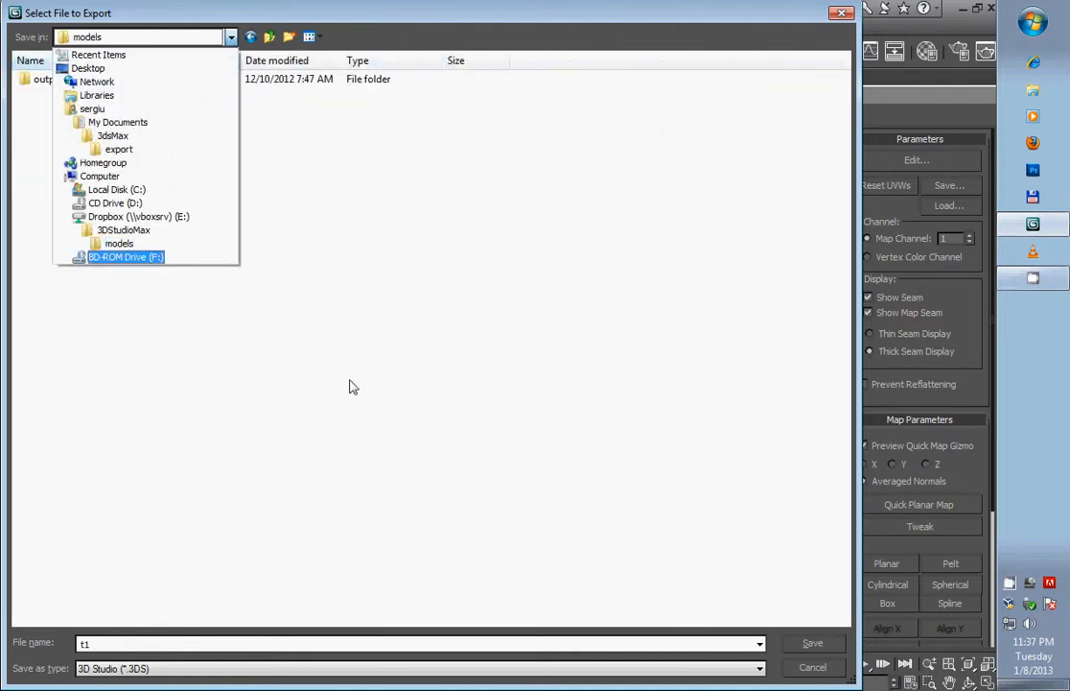
click(351, 383)
click(192, 36)
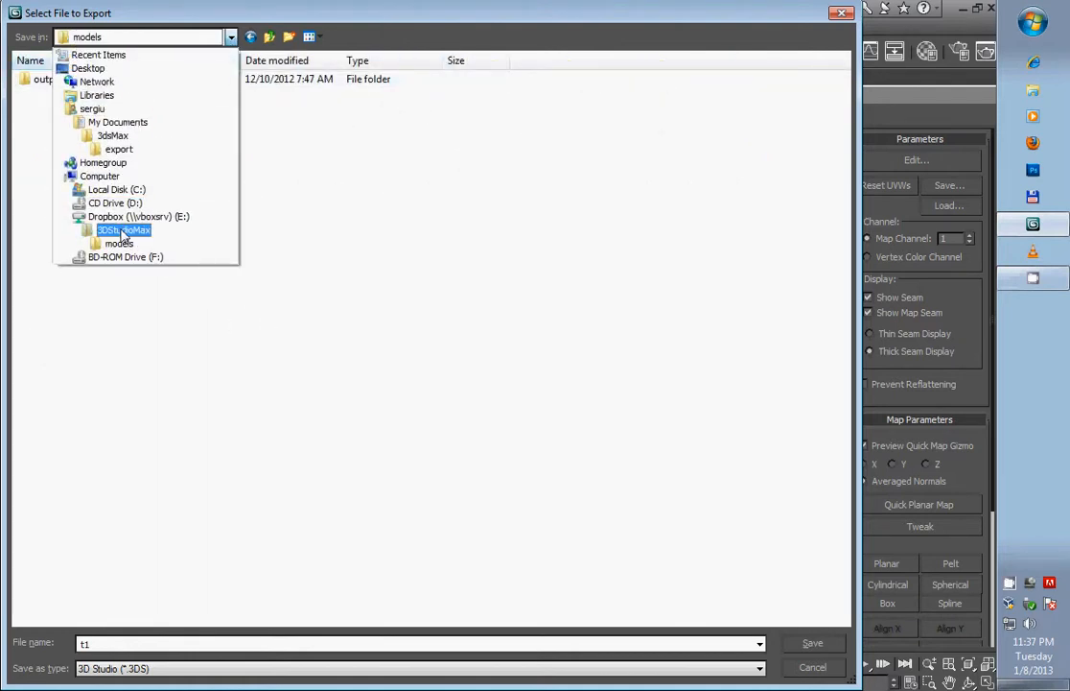
click(106, 213)
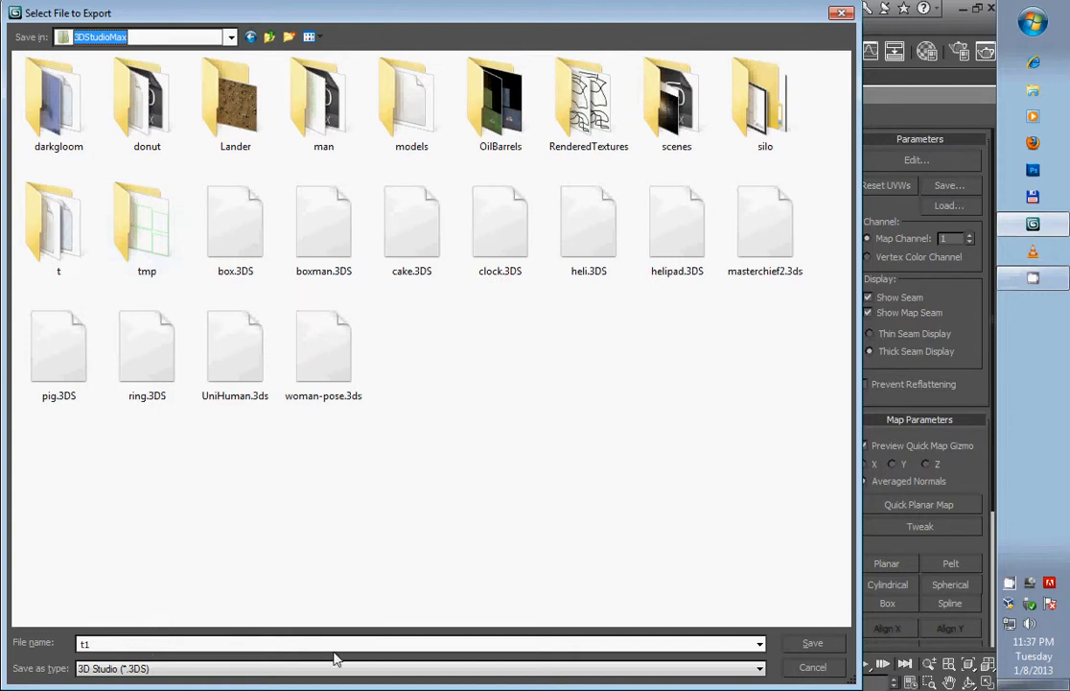
- Export the t1 model into the tmp folder and accept the export options
double_click(147, 230)
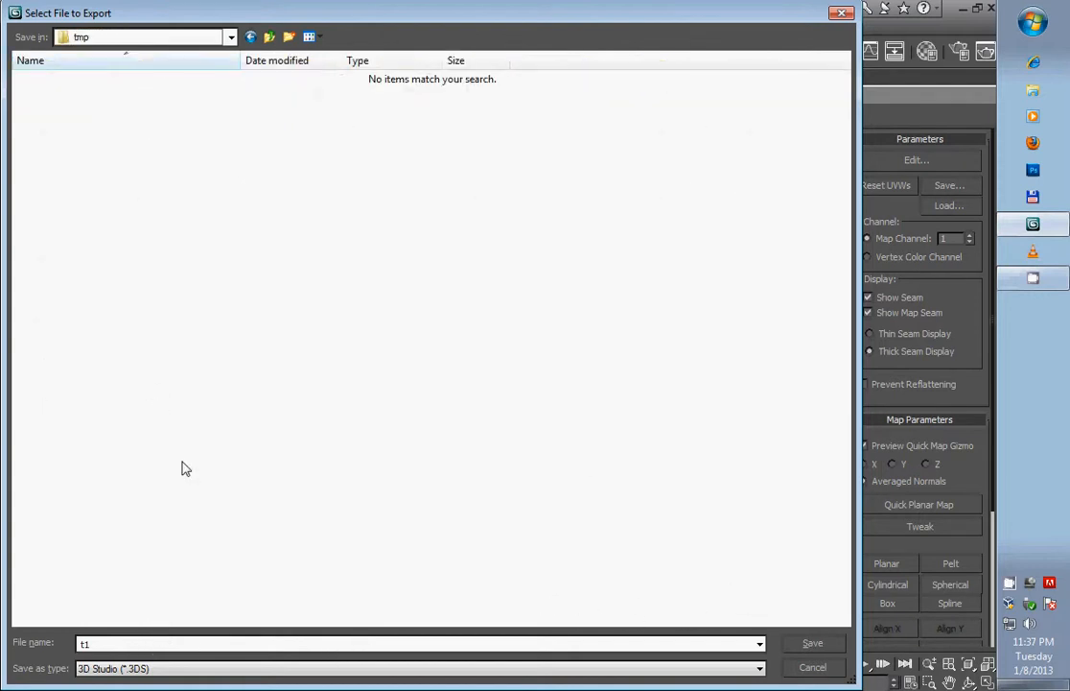
click(818, 647)
click(453, 371)
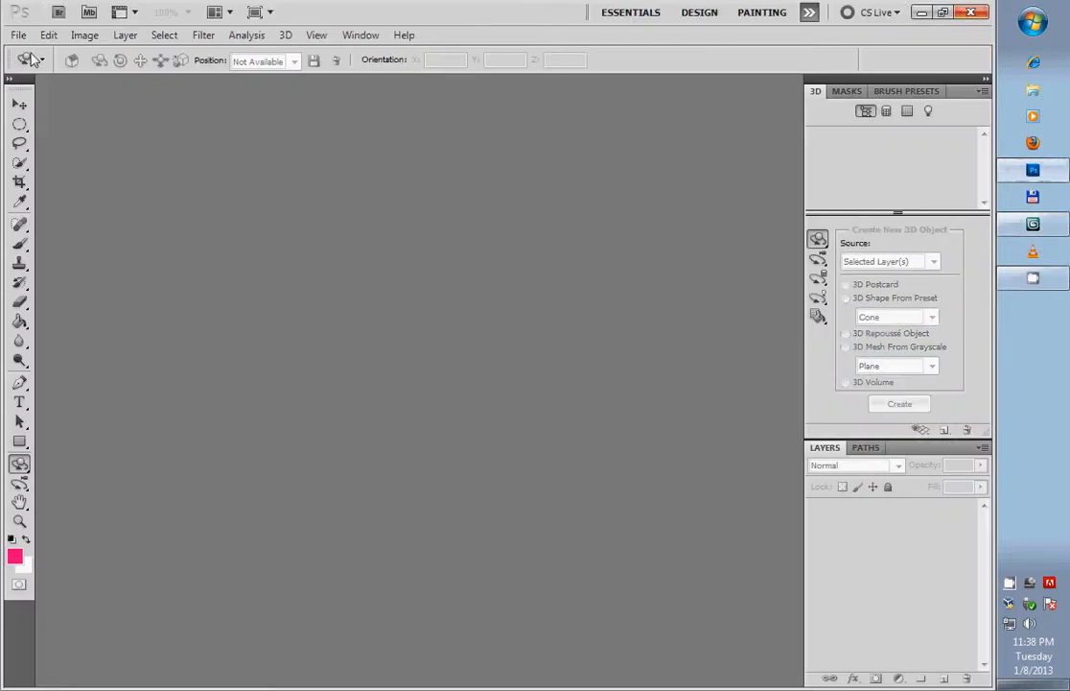
- In Photoshop, create a new 256 by 256 pixel RGB document with a white background
click(18, 35)
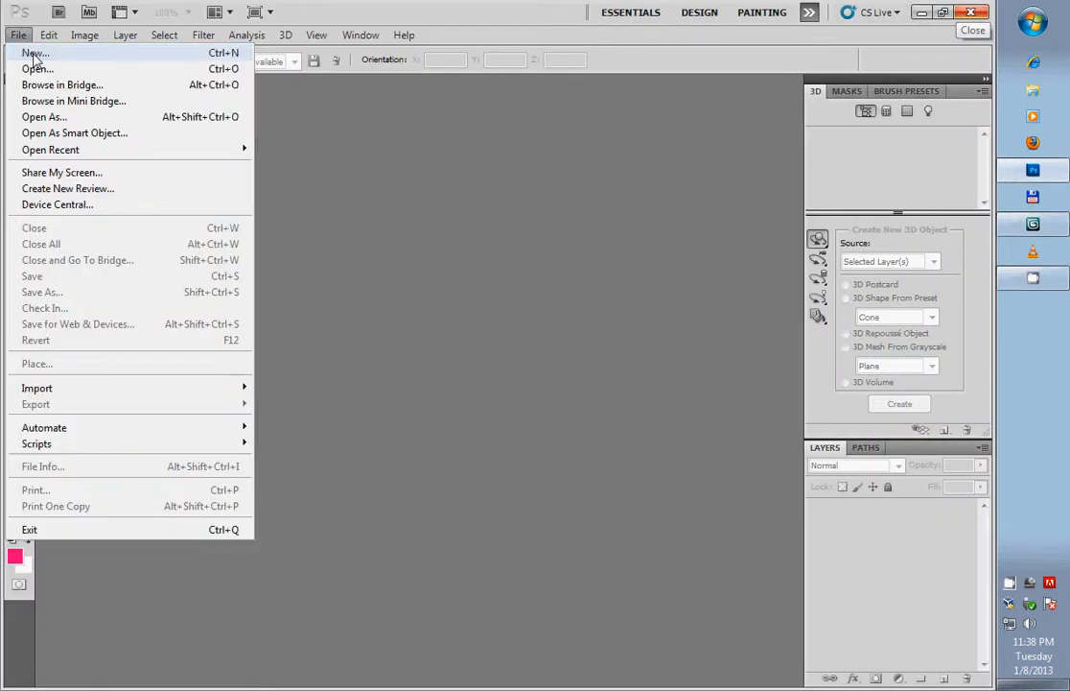
click(35, 55)
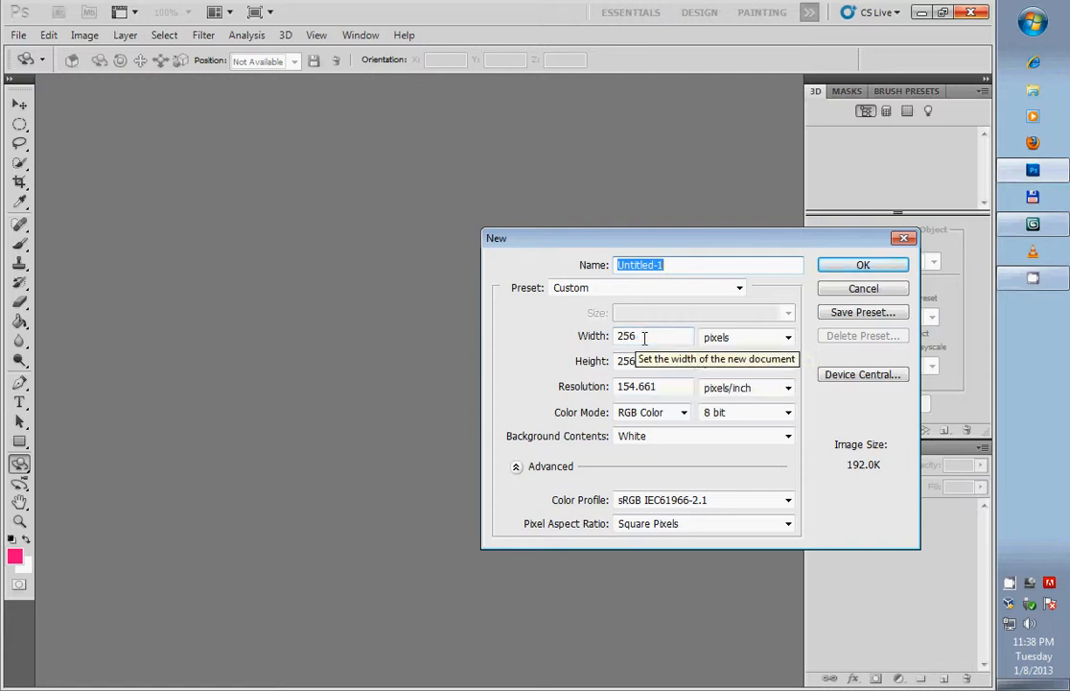
click(863, 265)
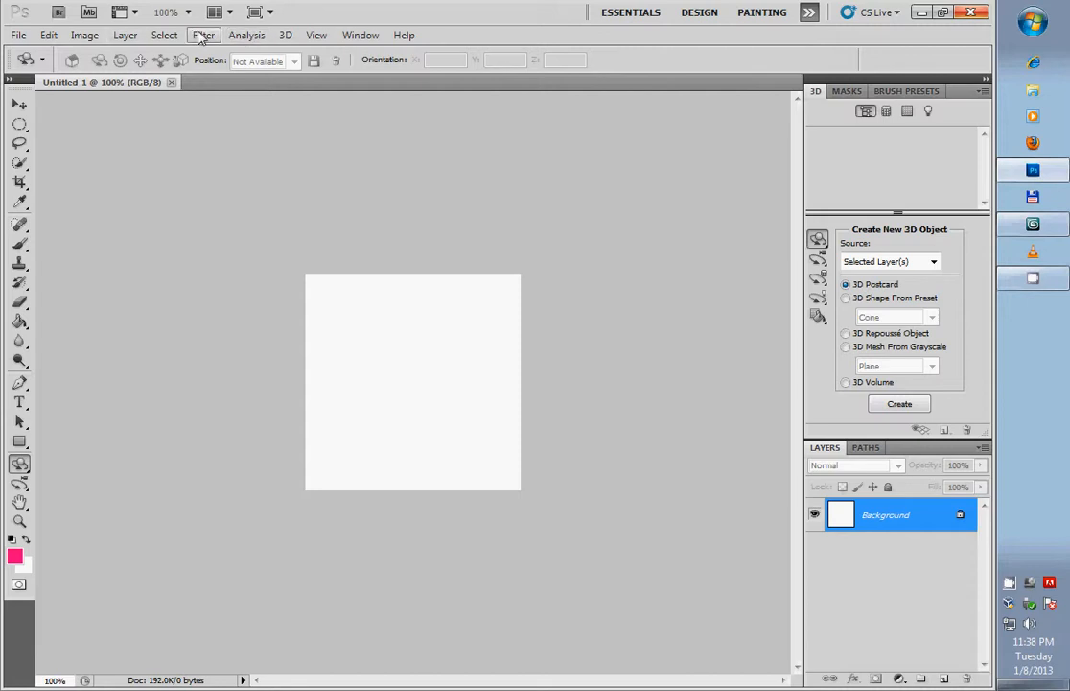
- Add a new 3D layer from the file t1.3DS in 3DStudioMax's tmp folder and dismiss the video card message
click(286, 36)
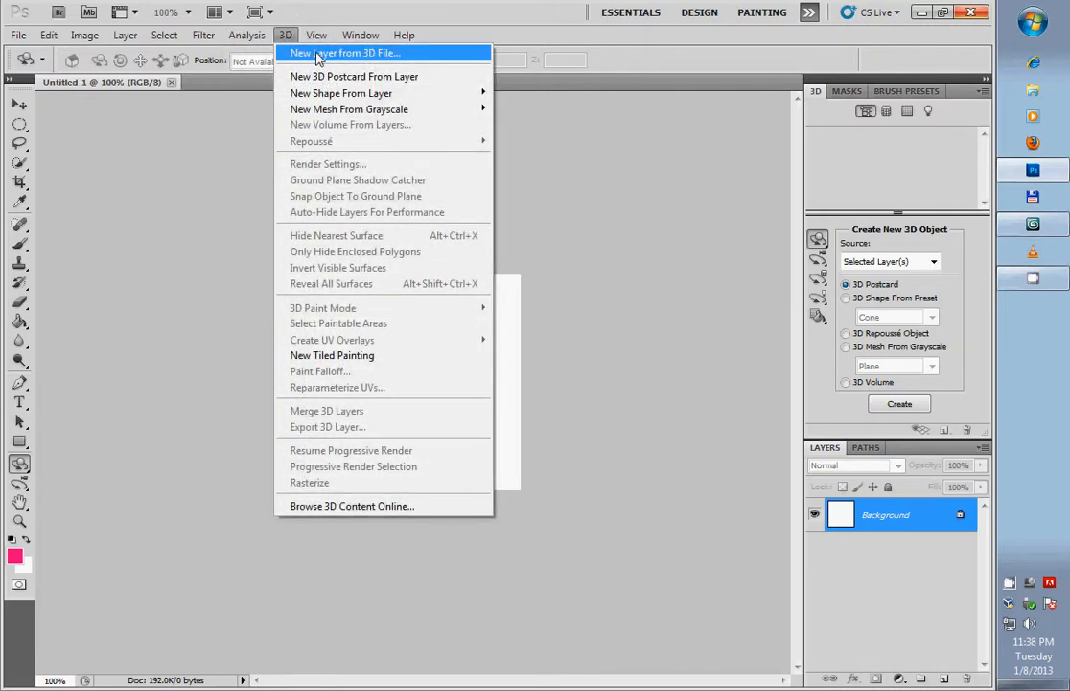
click(318, 54)
click(806, 195)
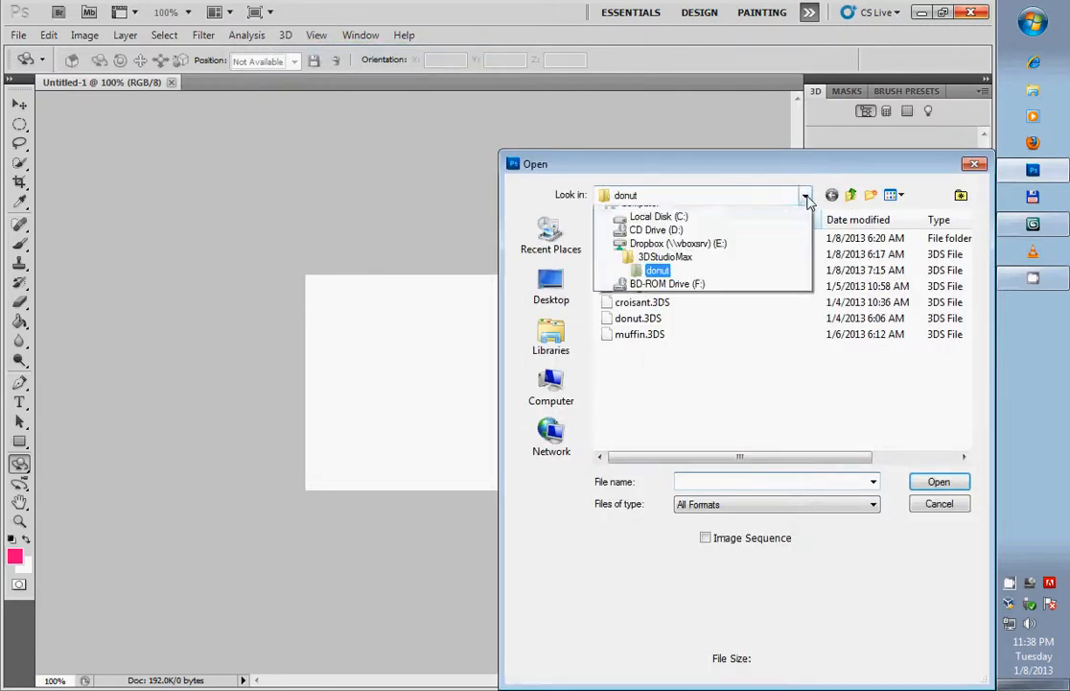
click(701, 354)
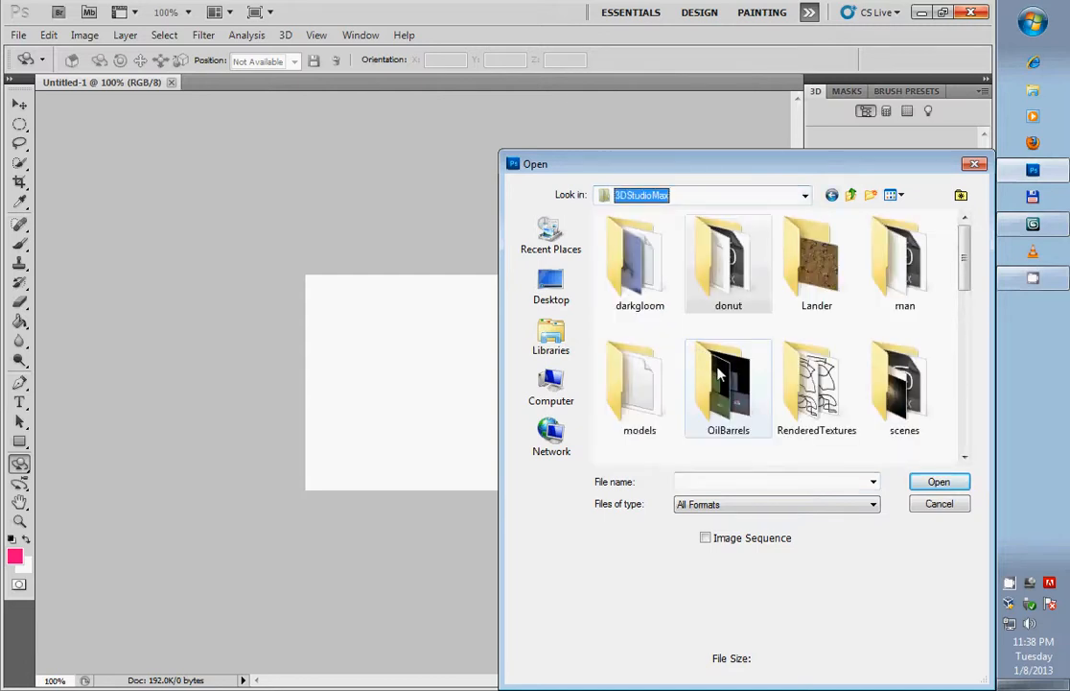
scroll(787, 326, down, 2)
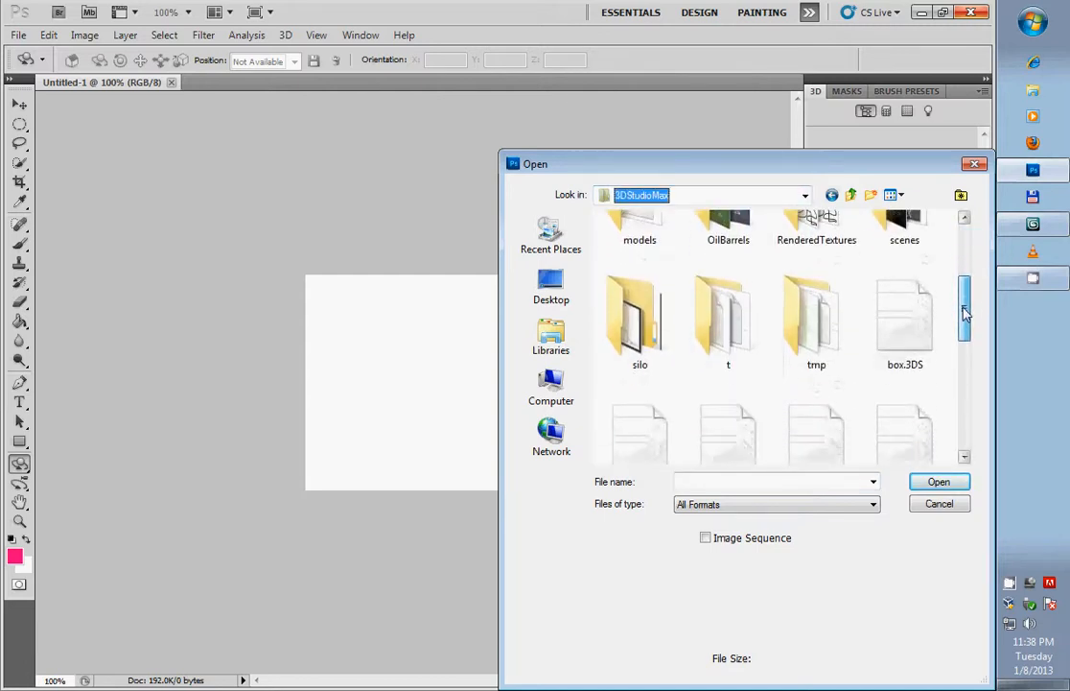
double_click(796, 317)
click(625, 239)
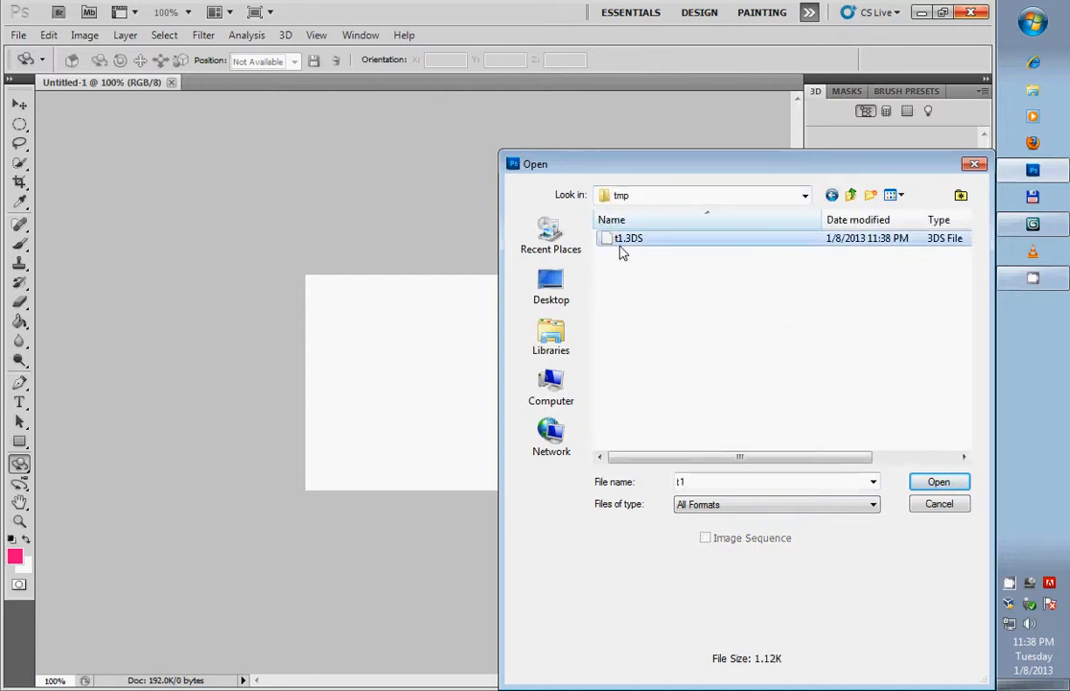
click(935, 483)
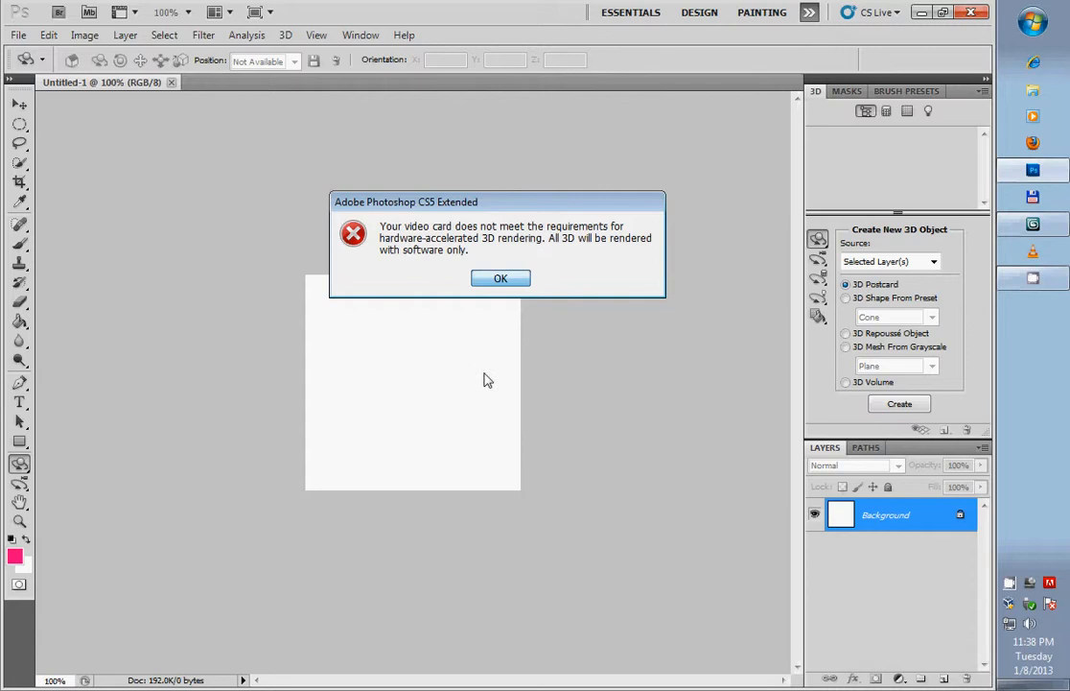
key(Return)
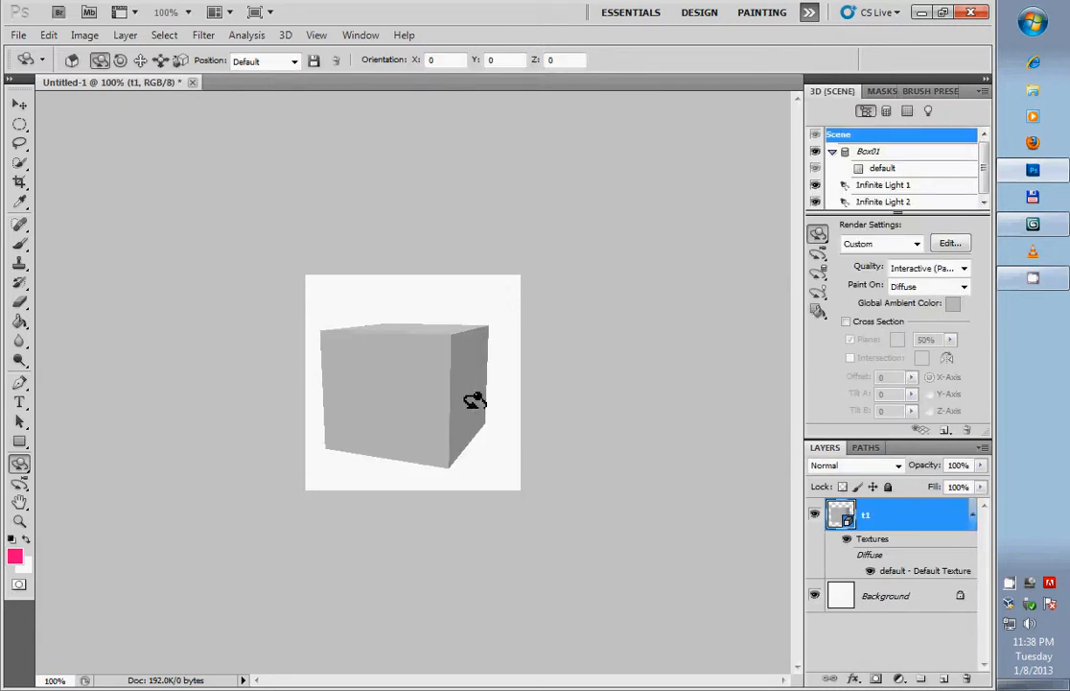
- Resize the box's default diffuse texture to 256 by 256 pixels, and save and close the texture file
drag(449, 399, 414, 349)
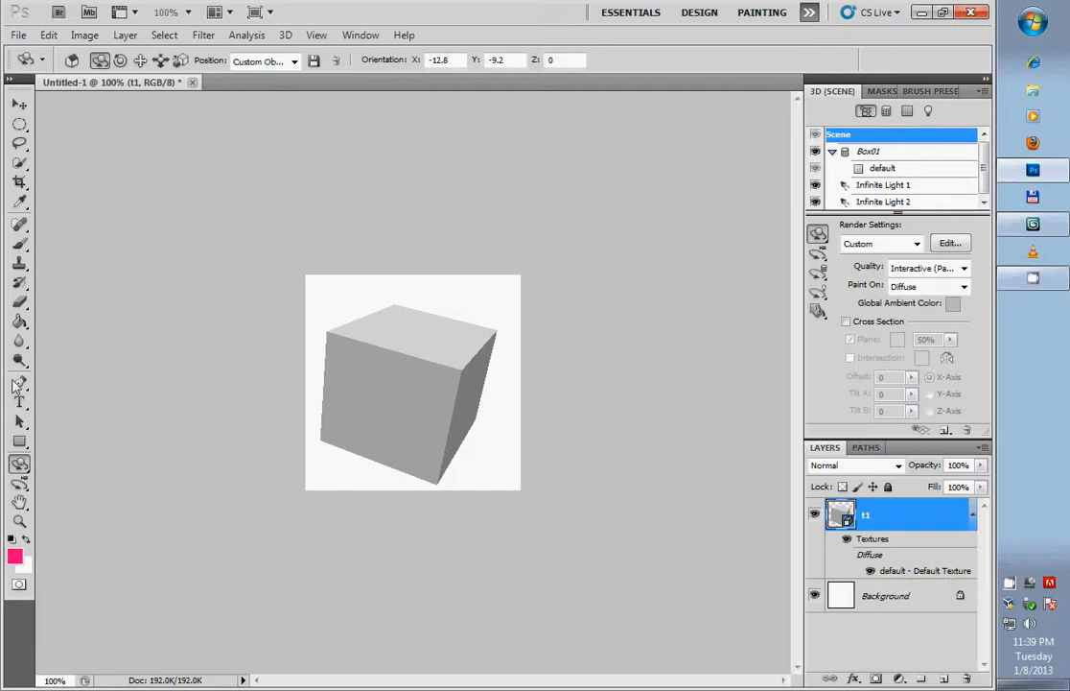
double_click(916, 572)
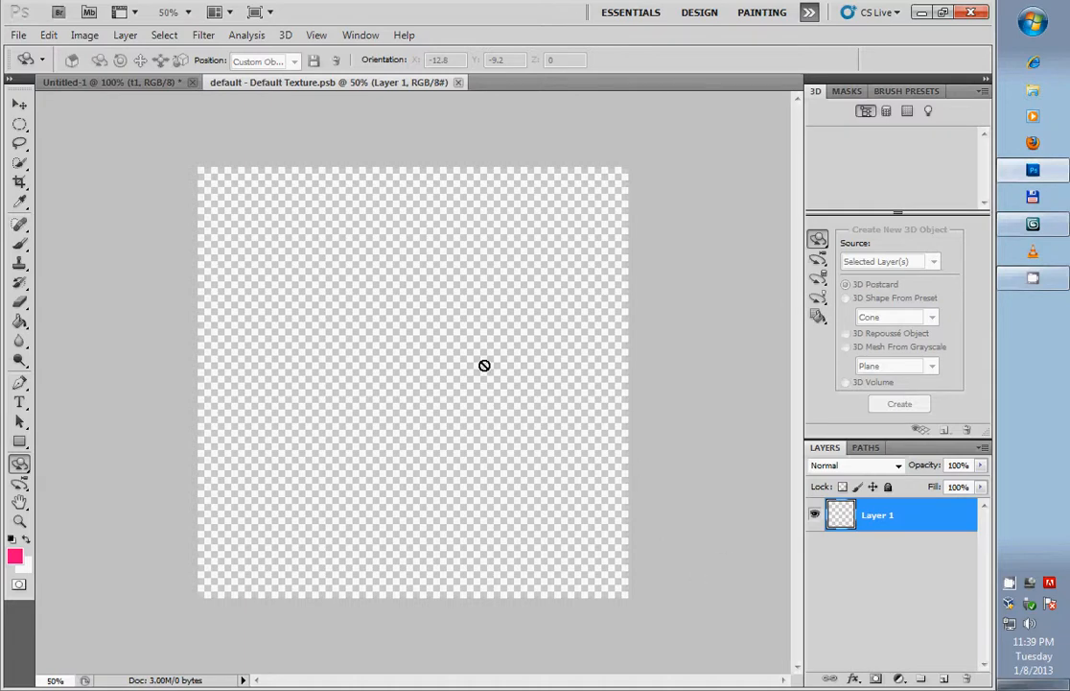
click(84, 35)
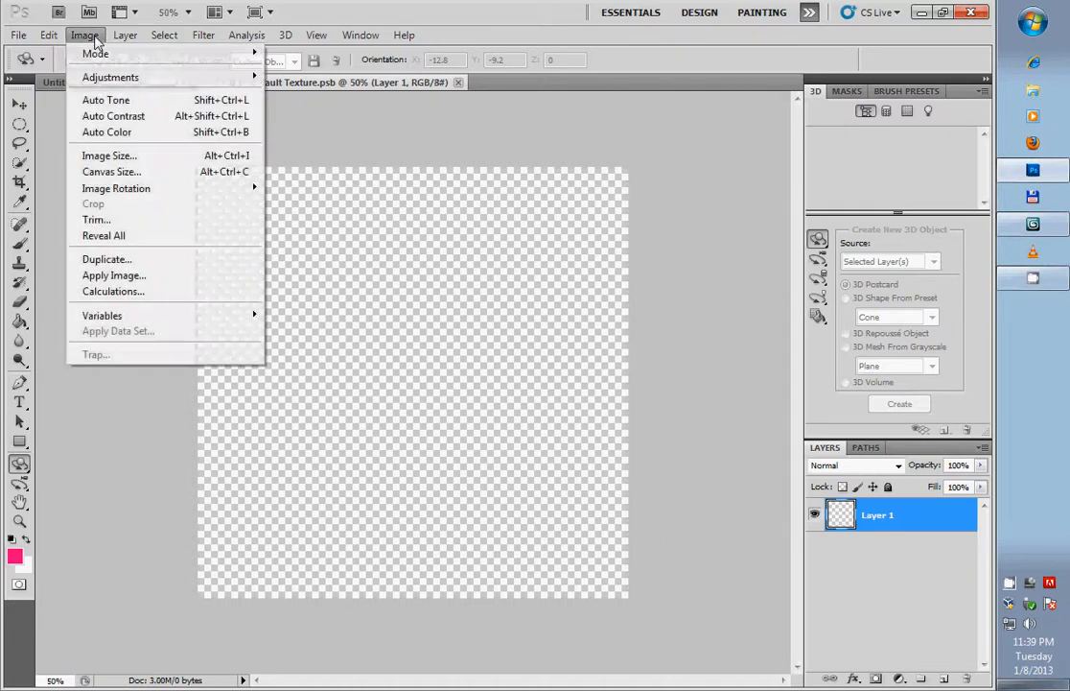
click(113, 155)
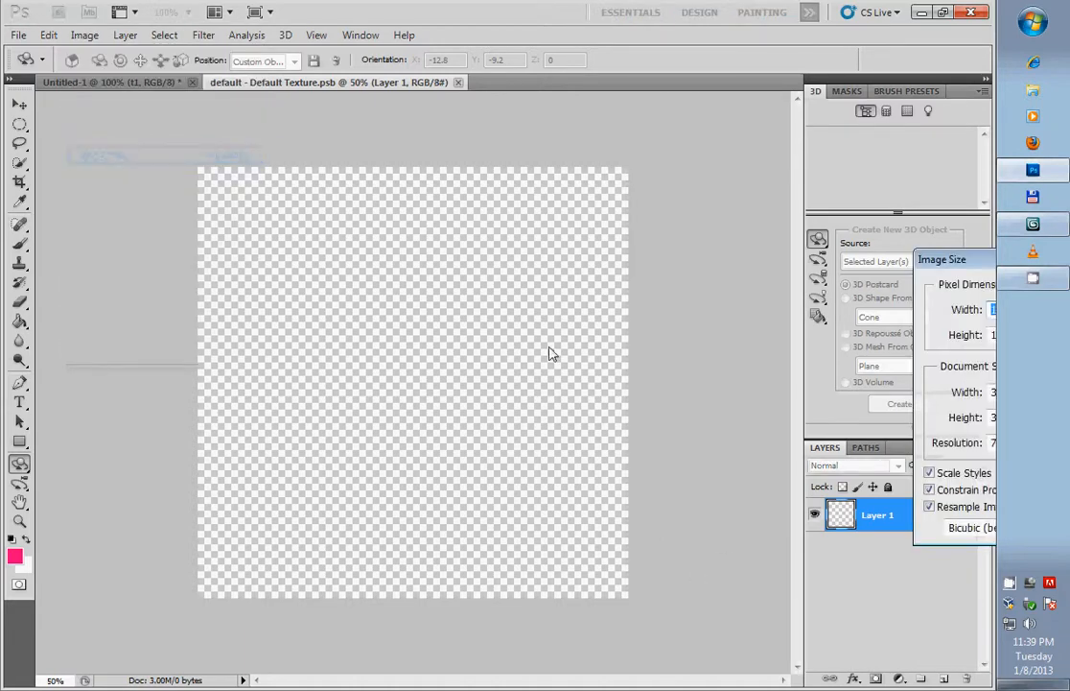
drag(969, 270, 506, 234)
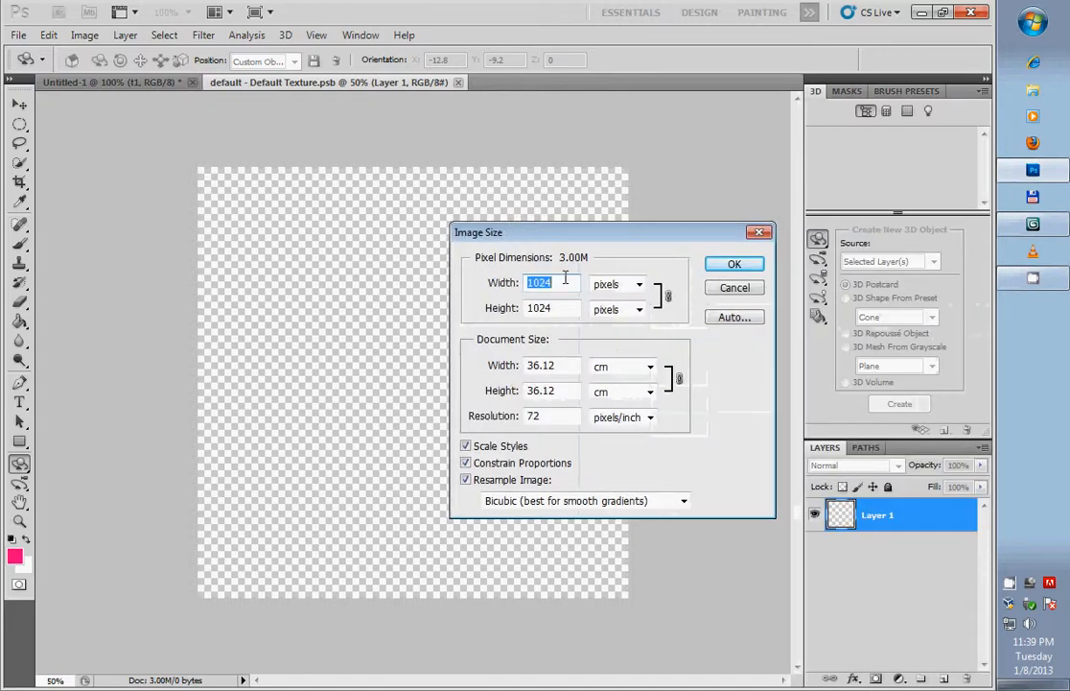
text(256)
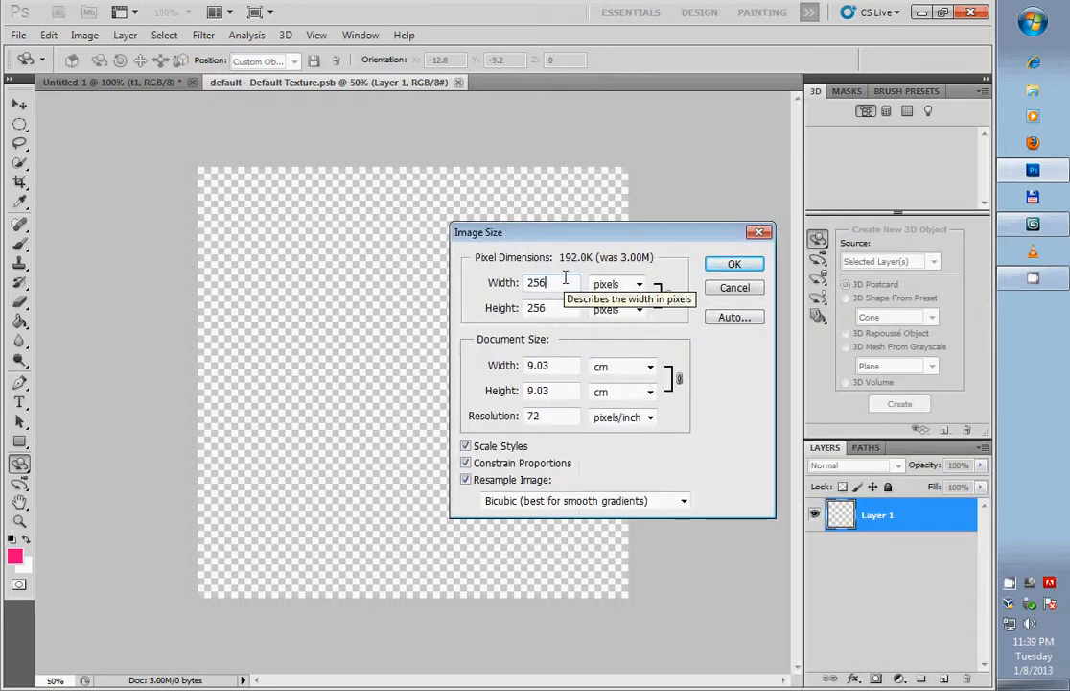
click(741, 264)
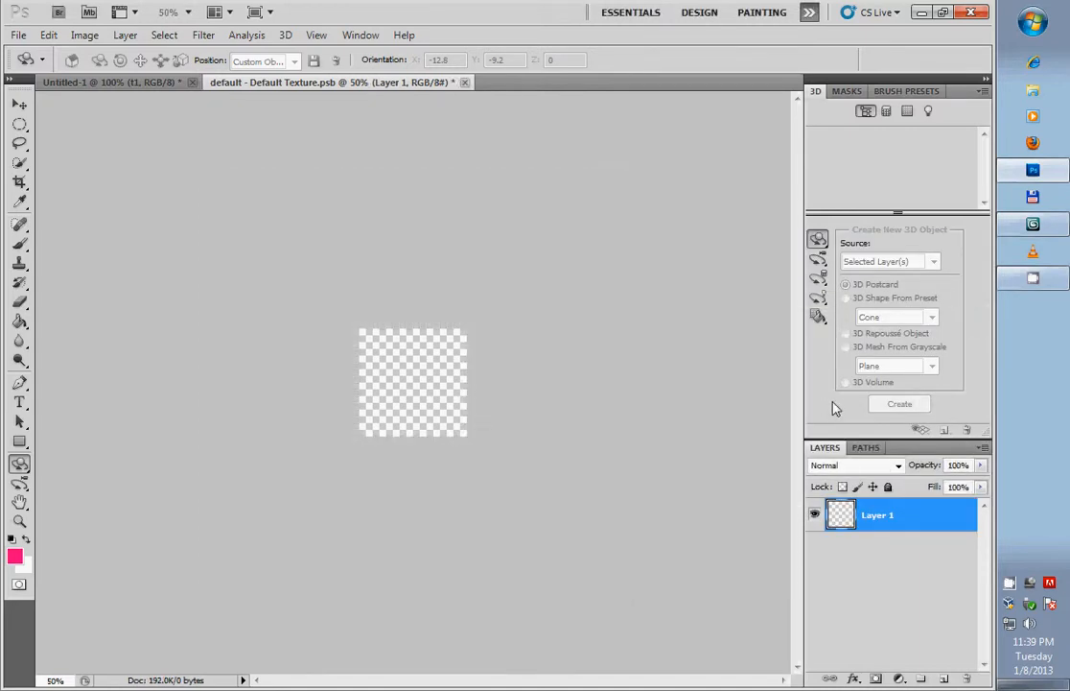
key(ctrl+s)
click(458, 83)
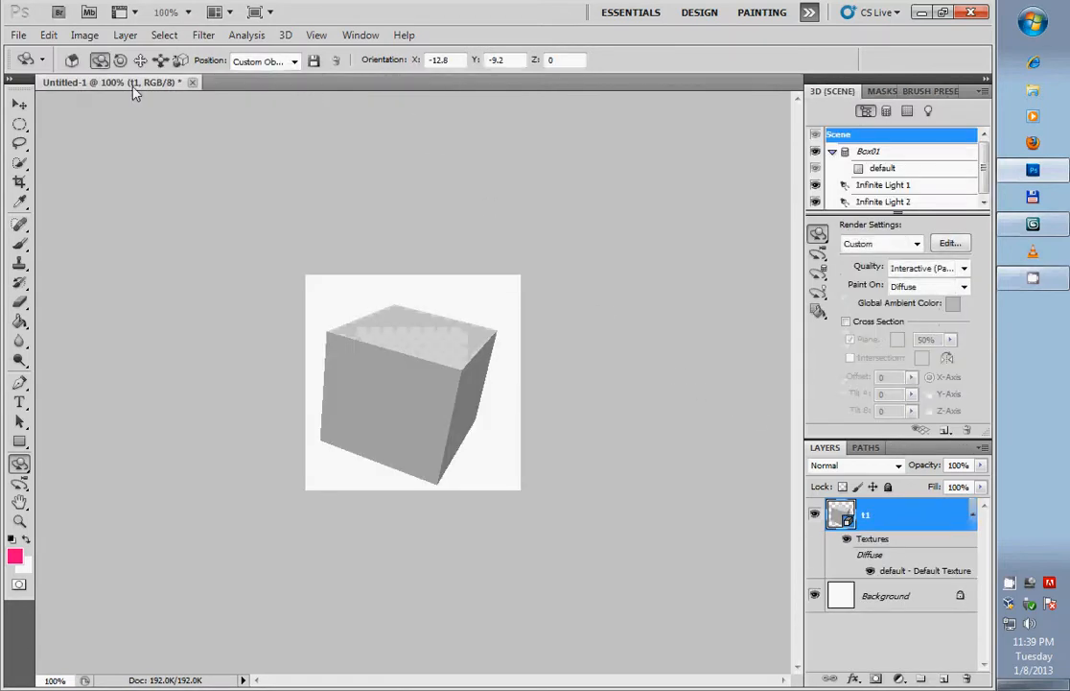
- Reopen the box's default texture and open the UV template t1.png from the tmp folder, listing all file formats
double_click(892, 570)
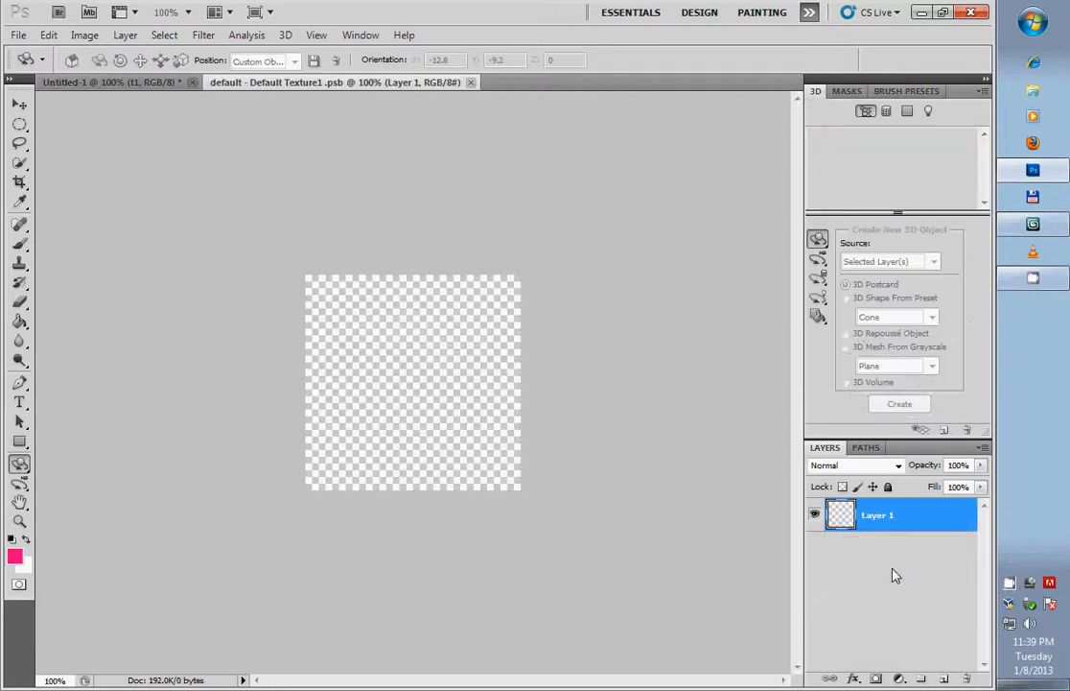
click(18, 35)
click(48, 69)
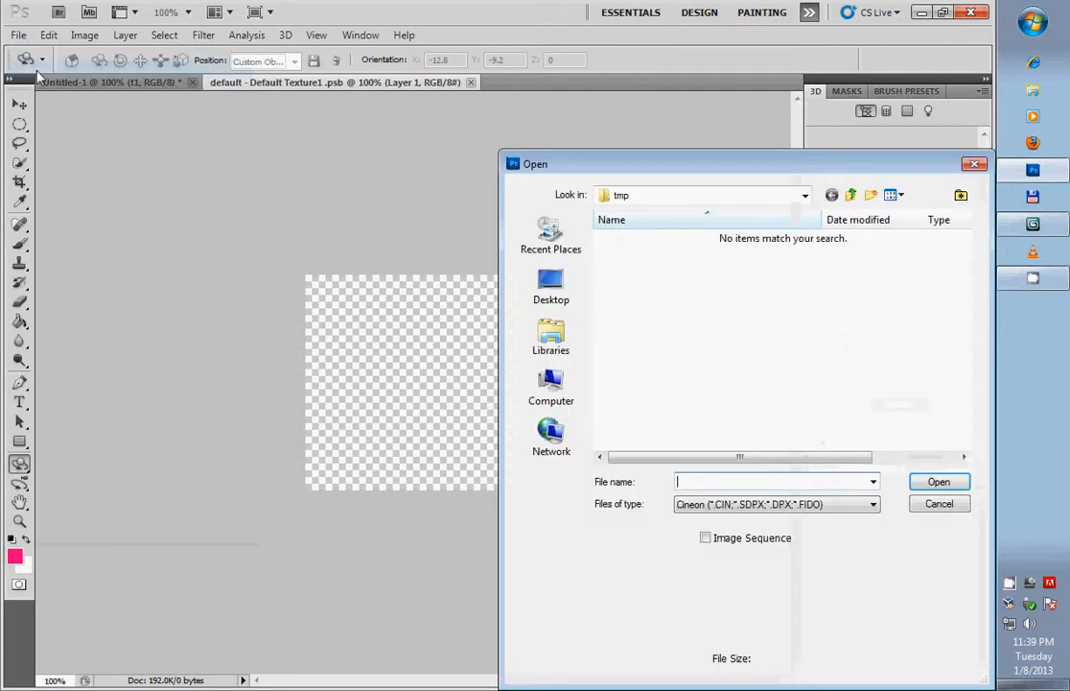
click(795, 504)
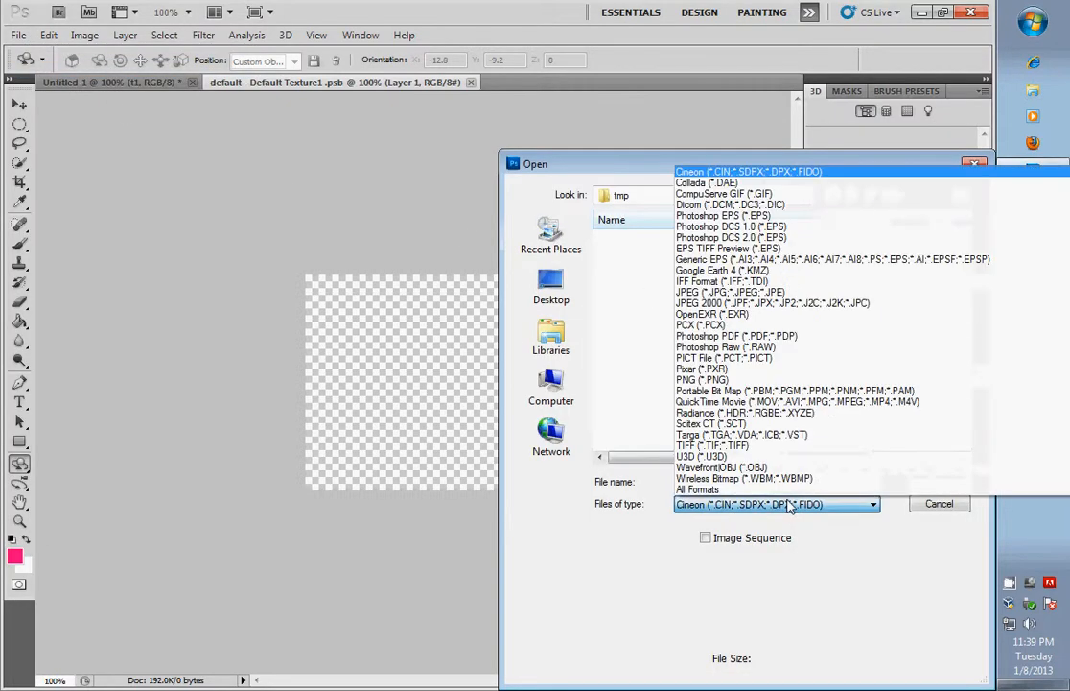
click(715, 490)
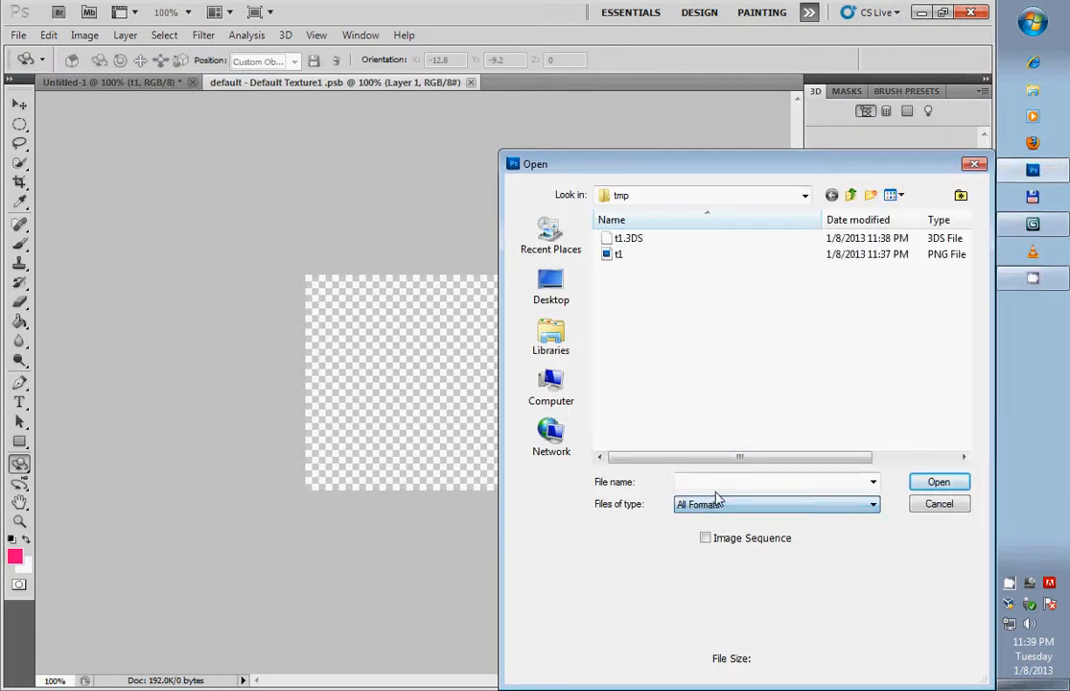
click(627, 257)
click(919, 483)
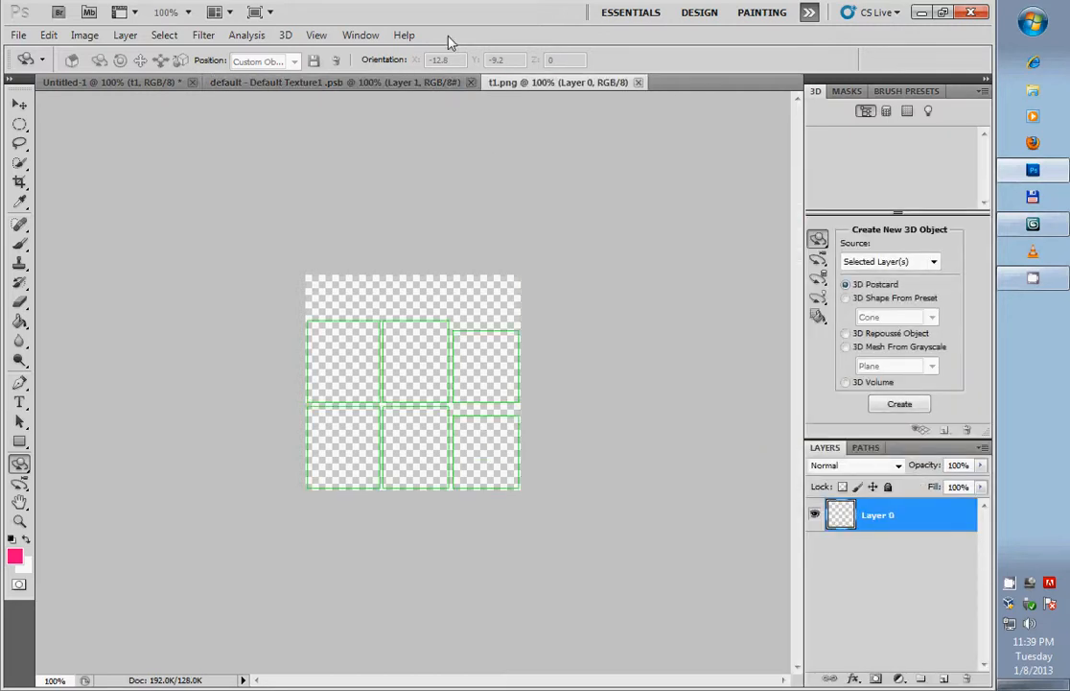
- Copy the whole UV template image and paste it onto a new layer in the default texture document
key(ctrl+a)
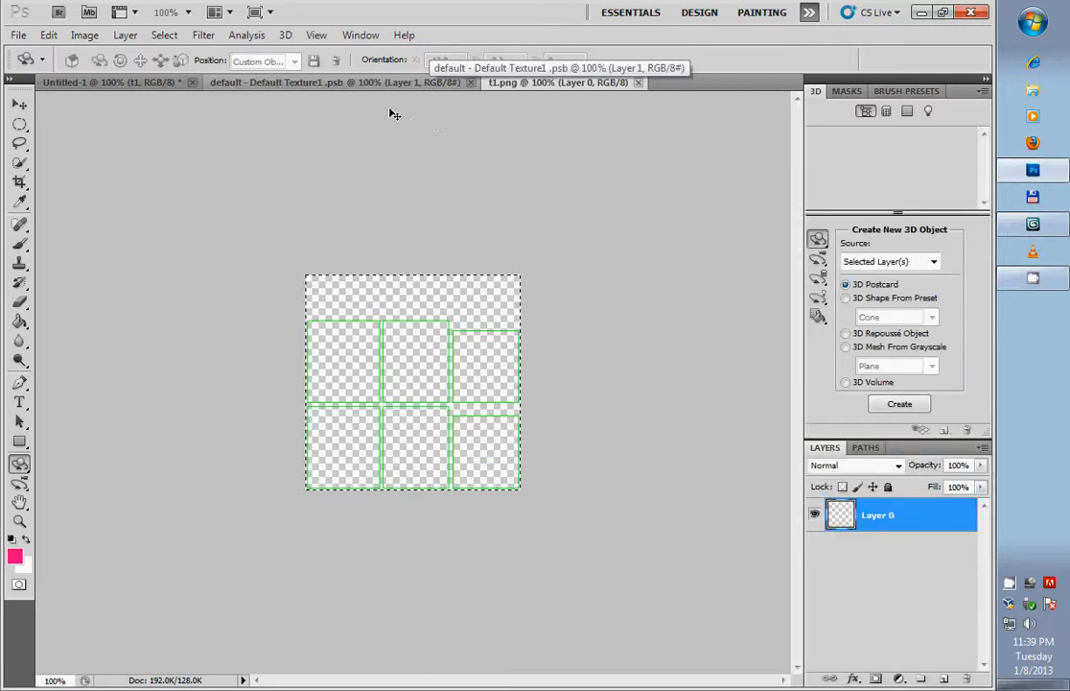
click(353, 85)
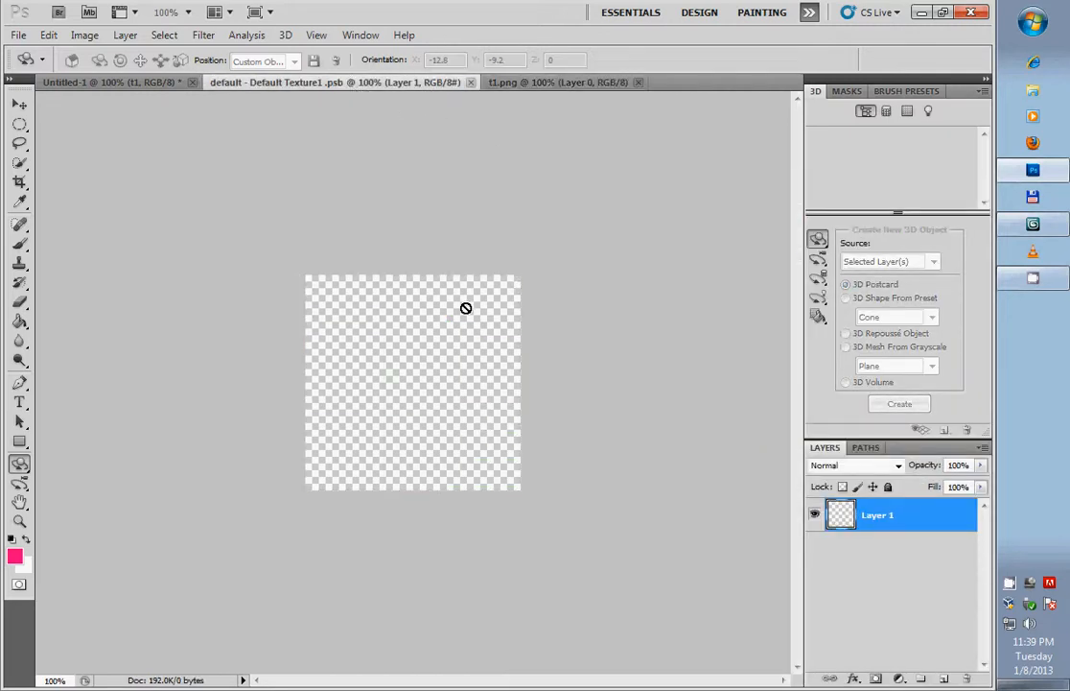
click(942, 679)
key(ctrl+v)
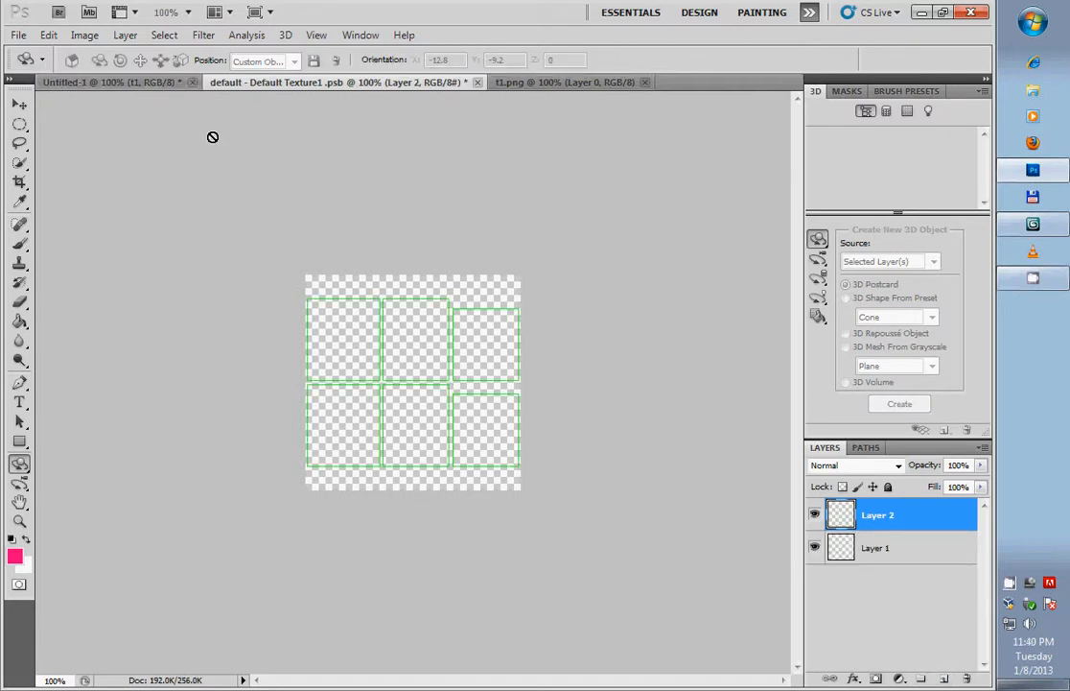
- Move the pasted UV template down until it lines up with the canvas's lower edge, and save the texture
click(26, 108)
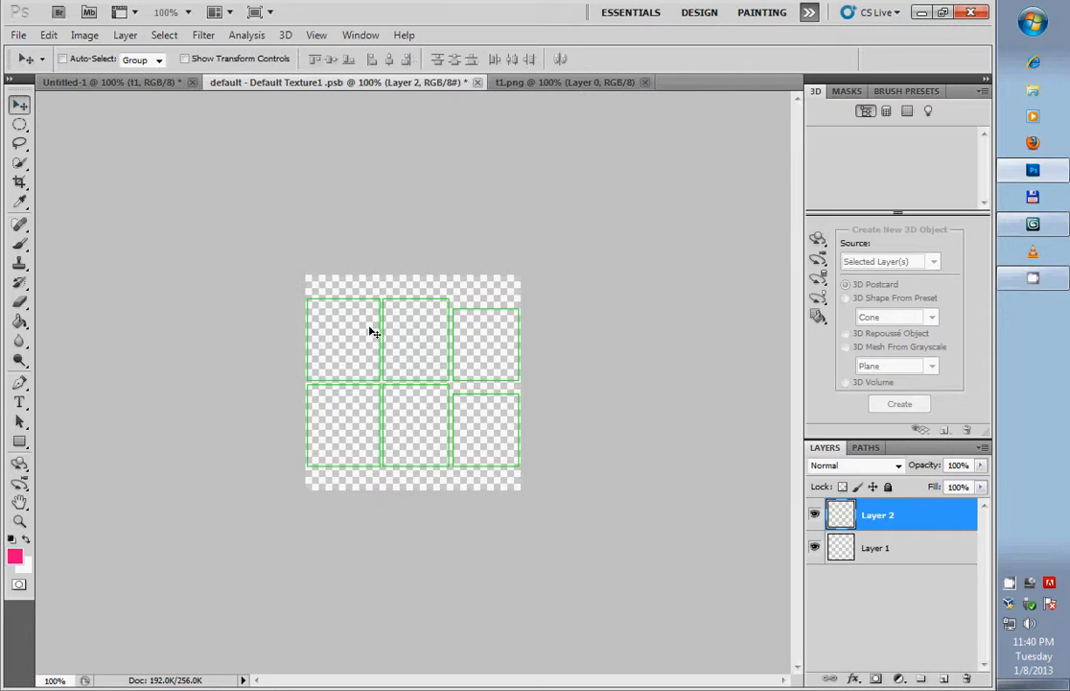
drag(378, 336, 380, 355)
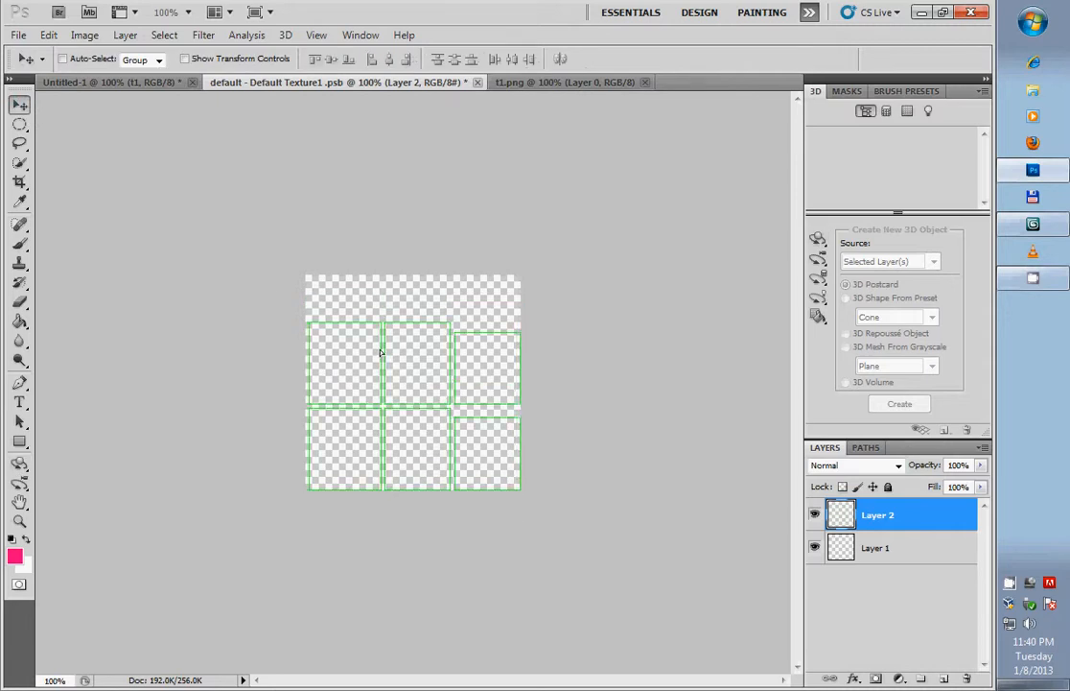
key(Up)
key(Up)
key(Up)
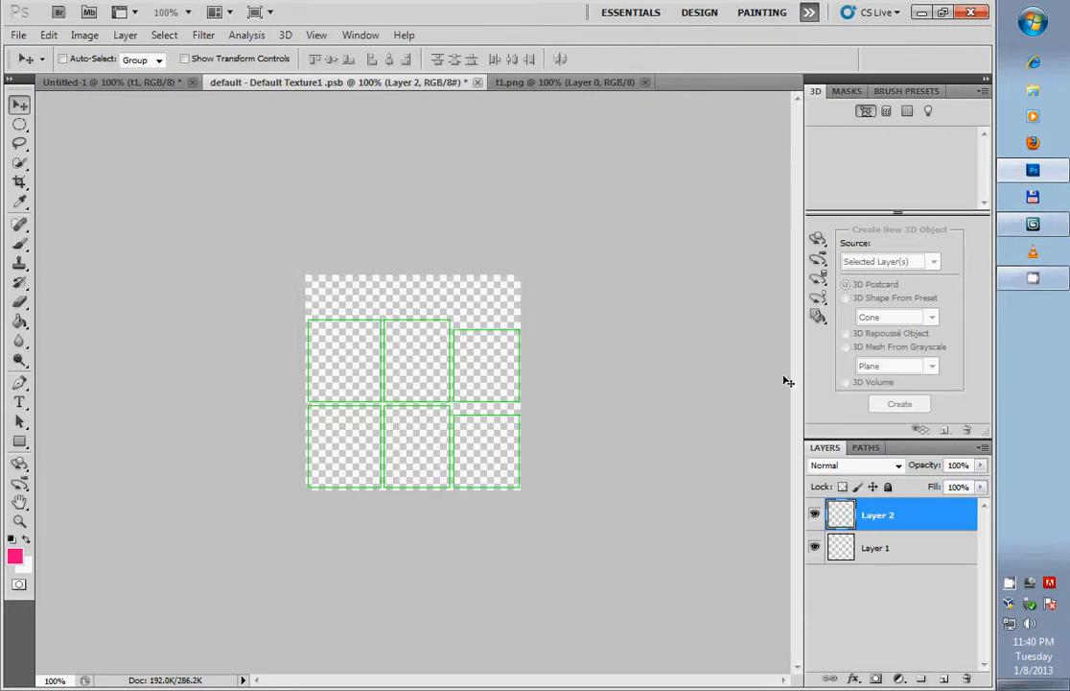
key(ctrl+s)
- In the Untitled-1 document, rotate the 3D box and paint pink brush strokes on three of its faces
click(158, 82)
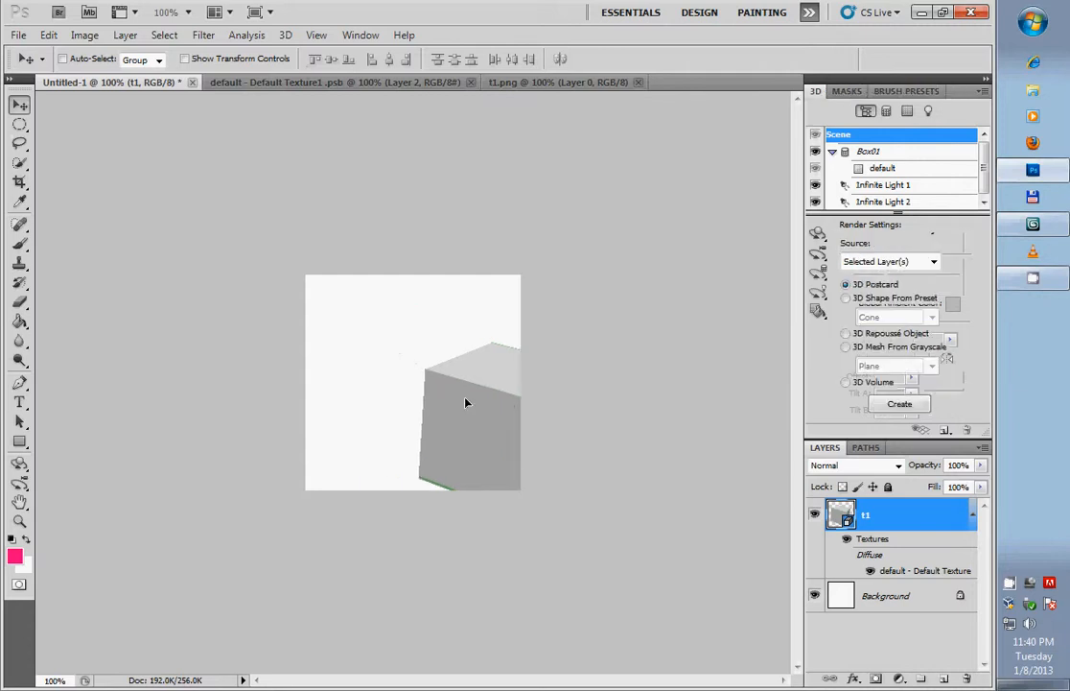
key(k)
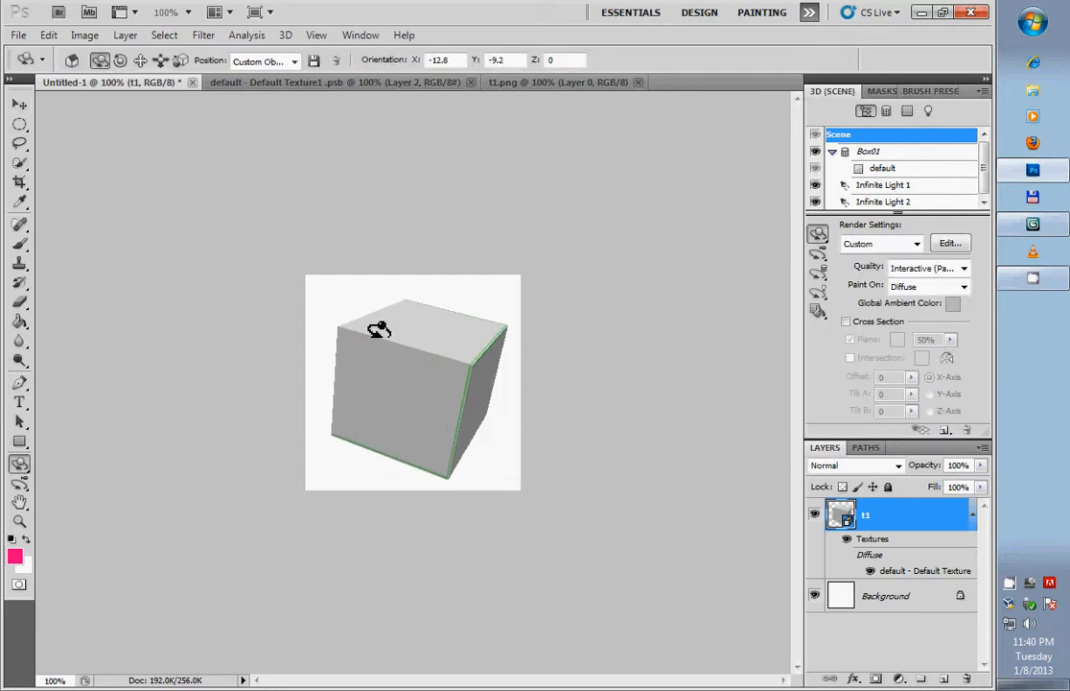
drag(337, 354, 331, 365)
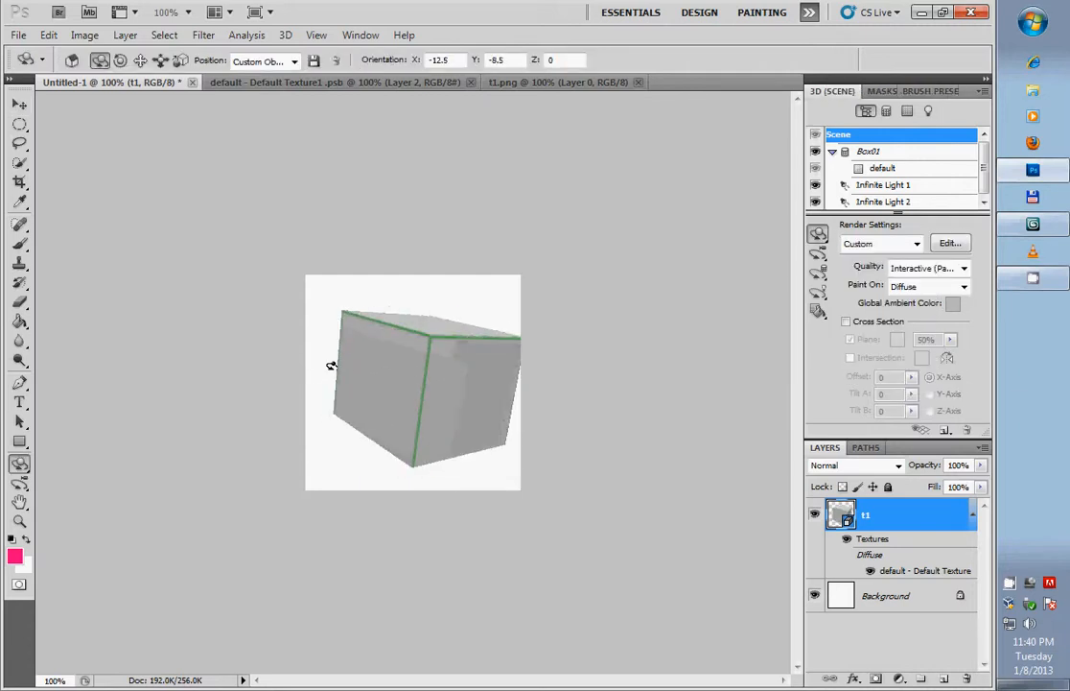
drag(439, 344, 452, 313)
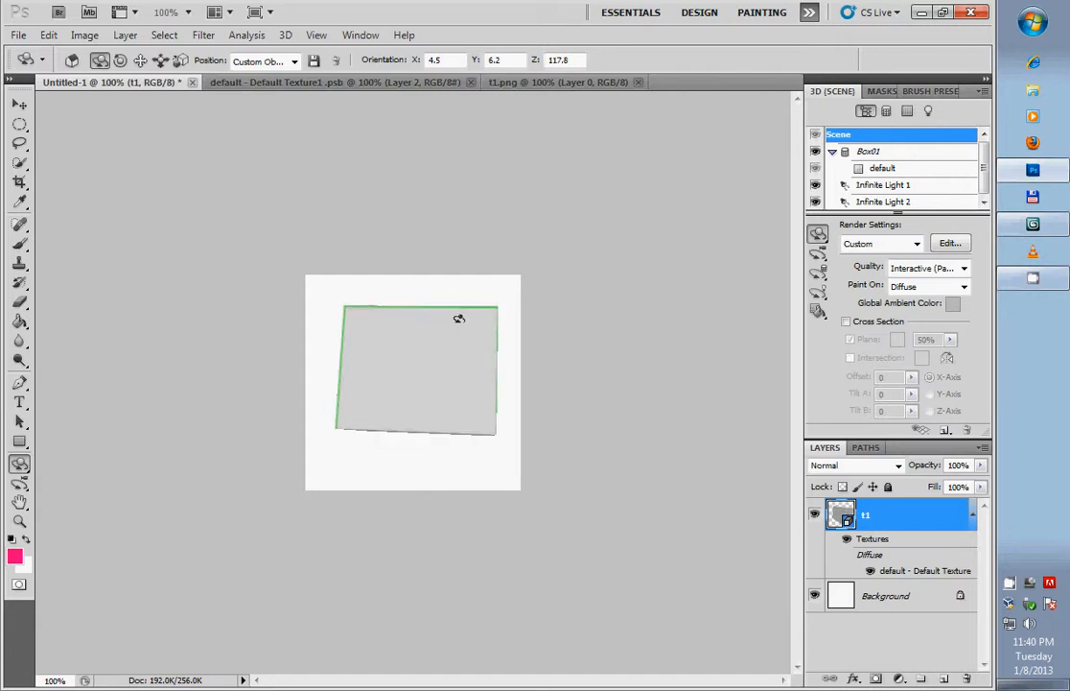
click(19, 242)
mouse_move(410, 360)
mouse_down()
mouse_move(384, 331)
mouse_move(379, 341)
mouse_move(437, 371)
mouse_move(384, 396)
mouse_move(442, 389)
mouse_move(410, 378)
mouse_move(451, 376)
mouse_up()
key(k)
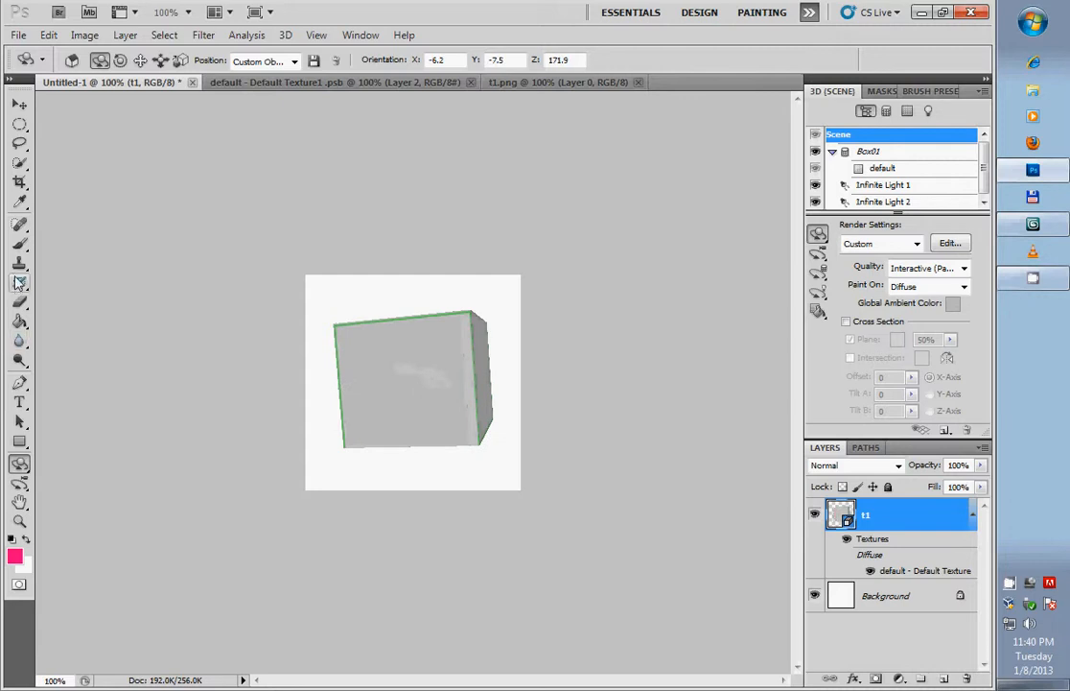
key(b)
mouse_move(368, 358)
mouse_down()
mouse_move(444, 447)
mouse_move(431, 442)
mouse_up()
key(k)
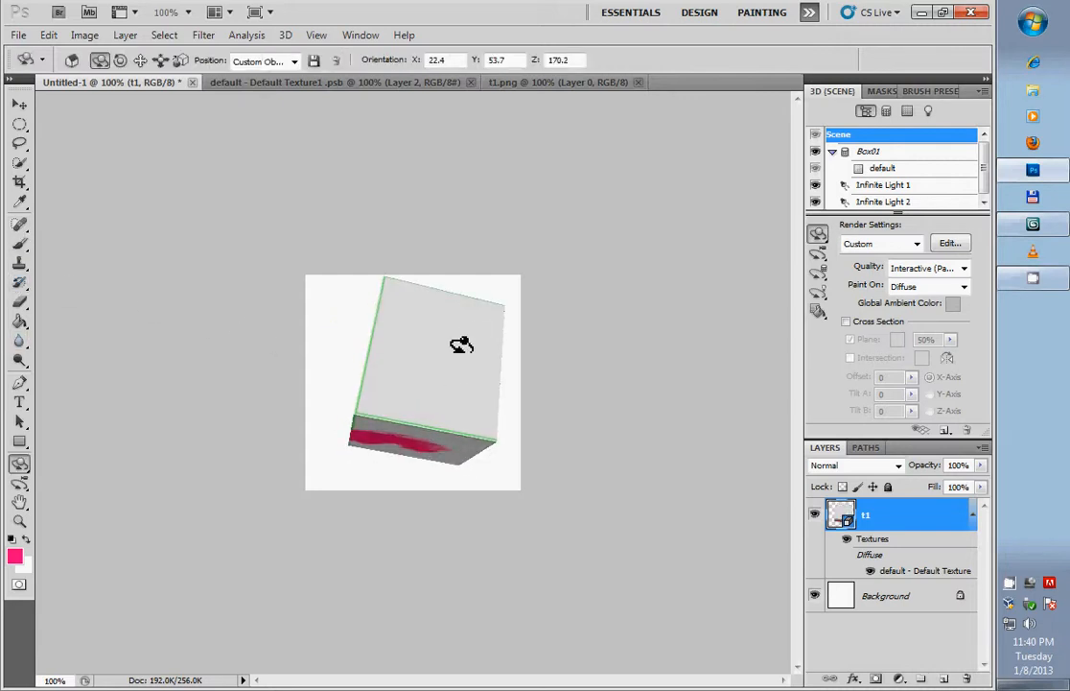
mouse_move(453, 349)
mouse_down()
mouse_move(375, 359)
mouse_move(437, 351)
mouse_move(472, 413)
mouse_up()
key(b)
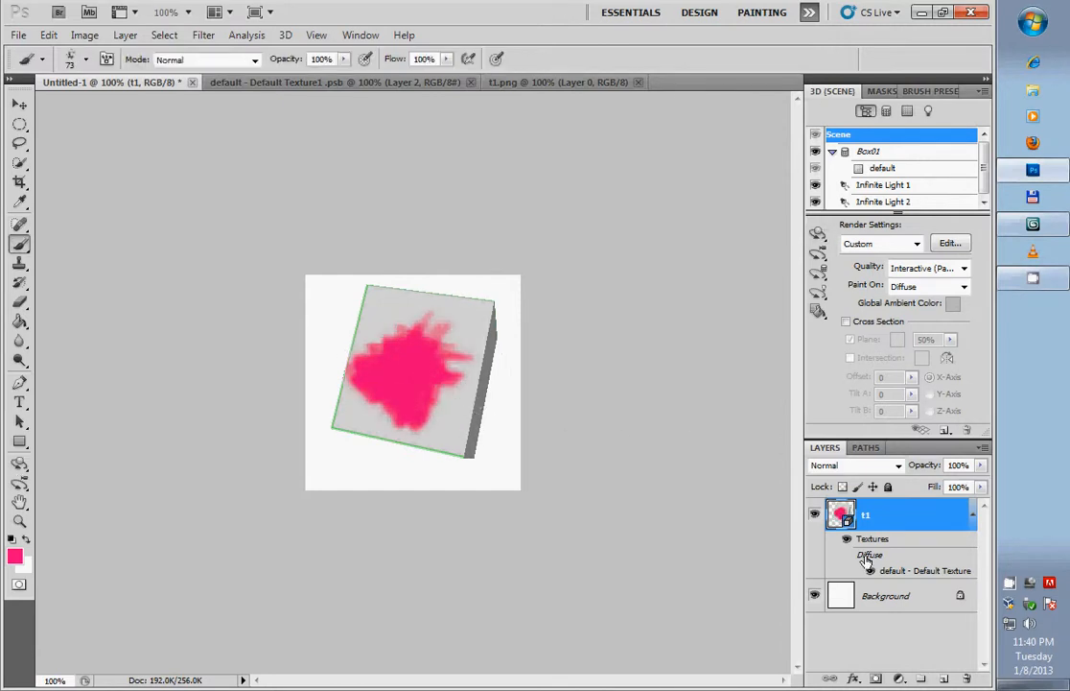
- Open the box's painted texture and close the earlier default texture and t1.png documents
double_click(906, 571)
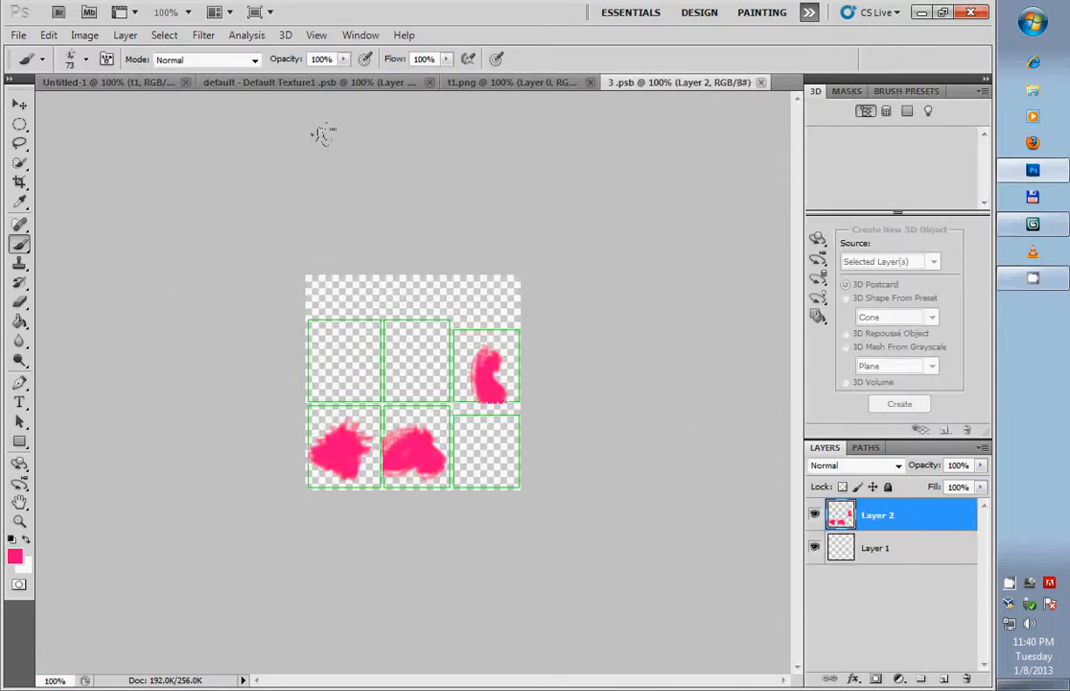
click(429, 82)
click(359, 83)
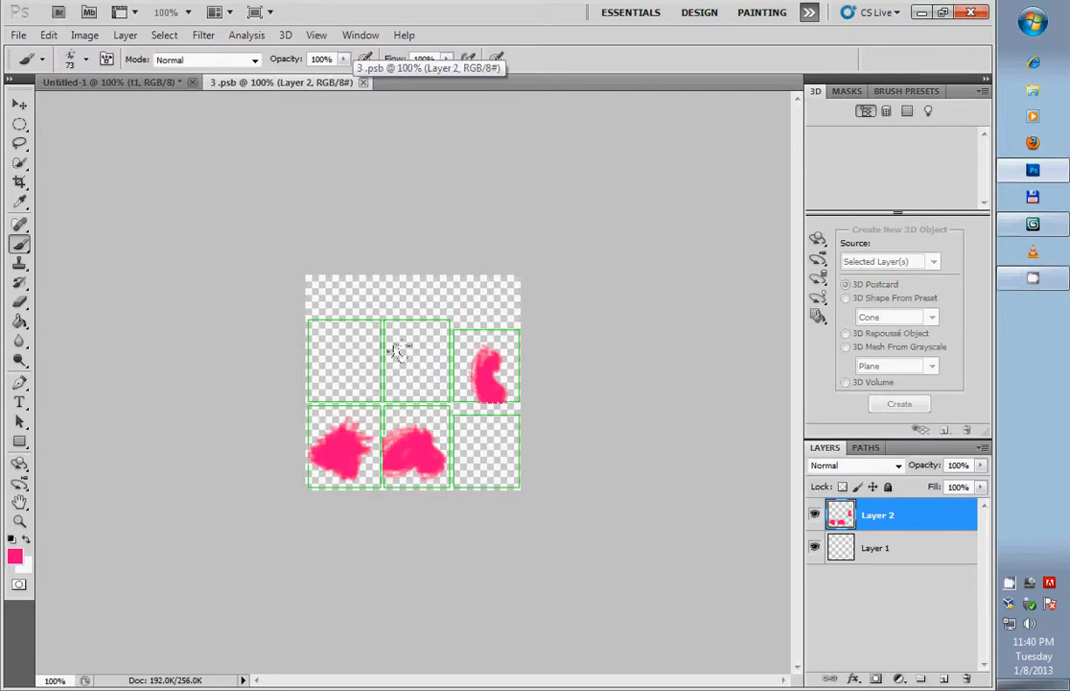
- Switch the visibility of Layer 1 and Layer 2 off and on to check what each contains
click(814, 548)
click(814, 548)
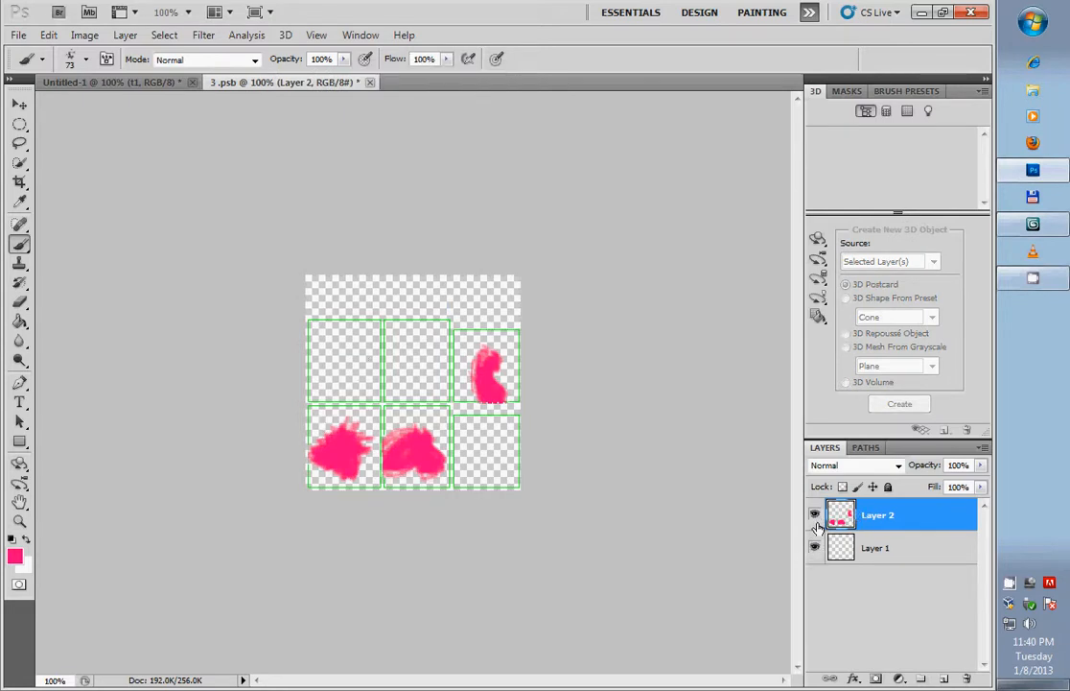
click(815, 515)
click(814, 515)
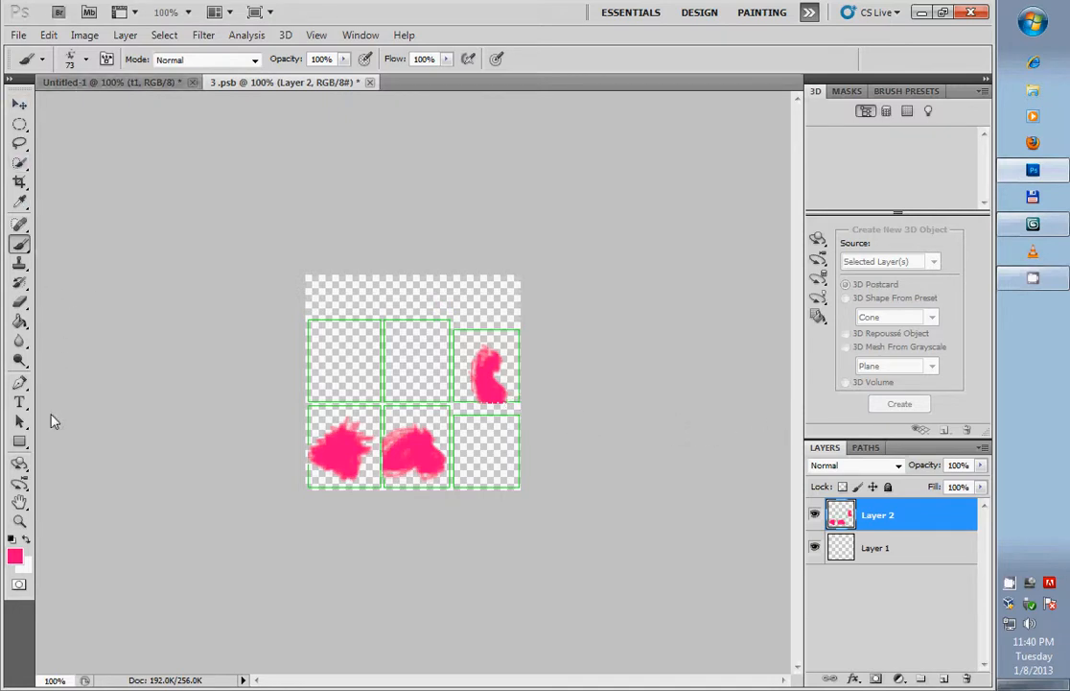
click(966, 679)
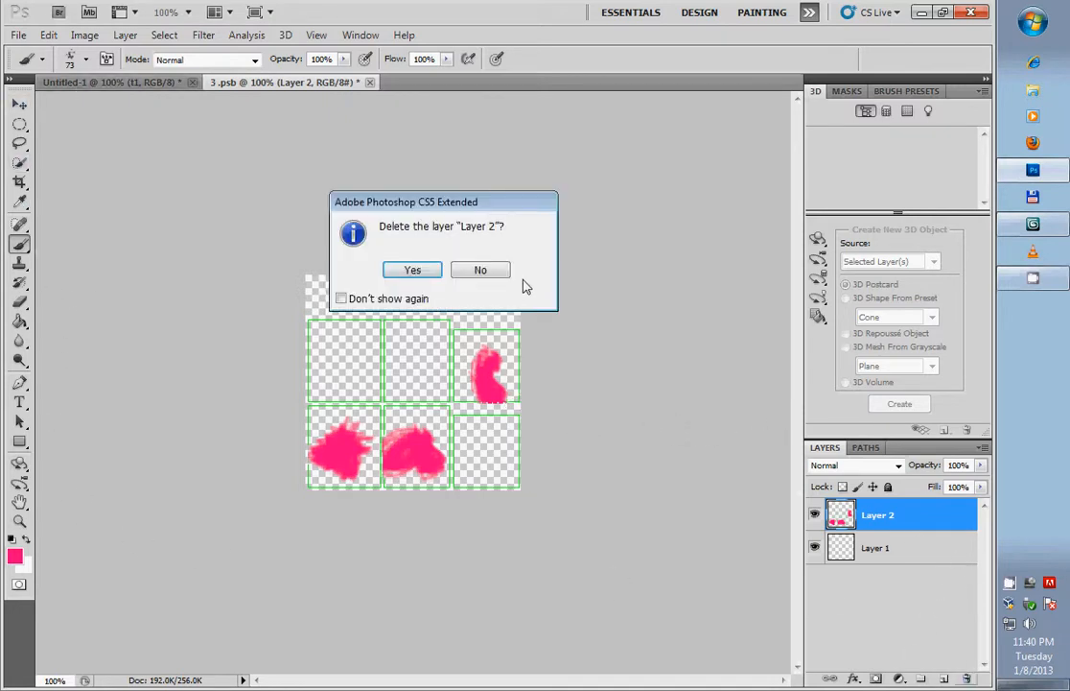
click(456, 271)
- Add a new layer below Layer 1 and fill it with white (ffffff) using the Paint Bucket
click(941, 679)
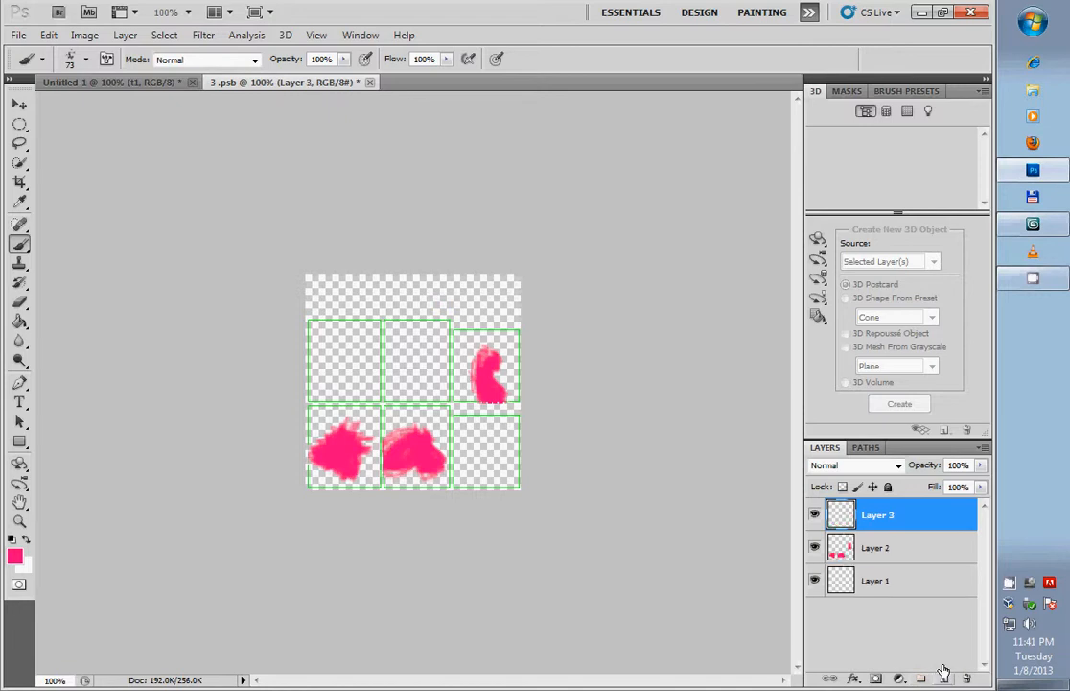
drag(889, 519, 884, 615)
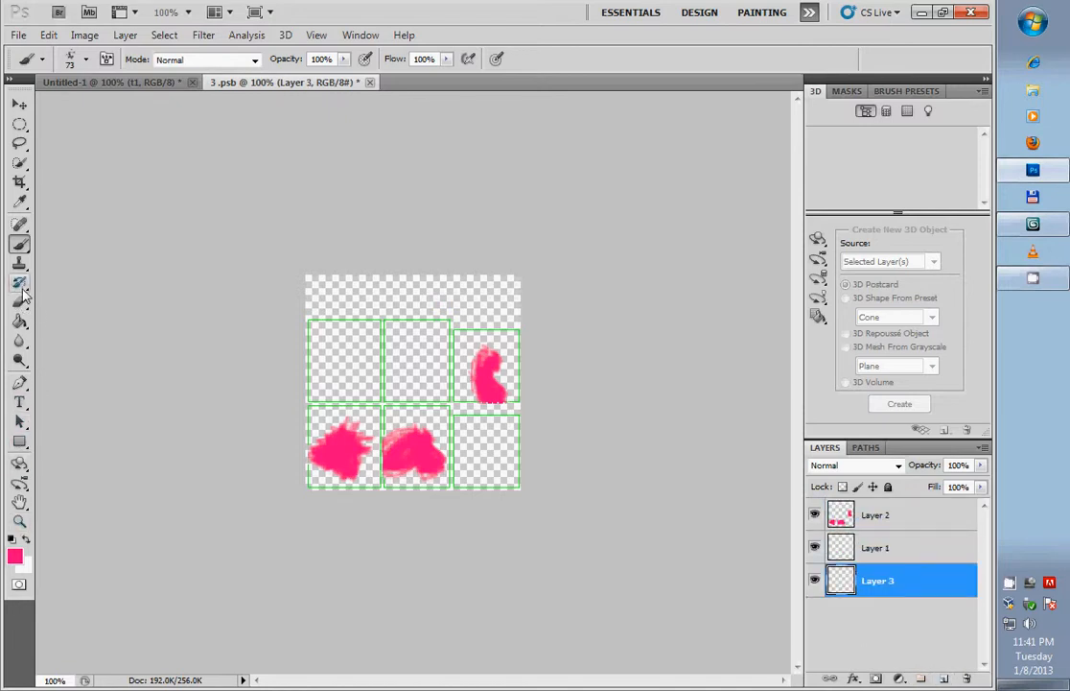
click(19, 322)
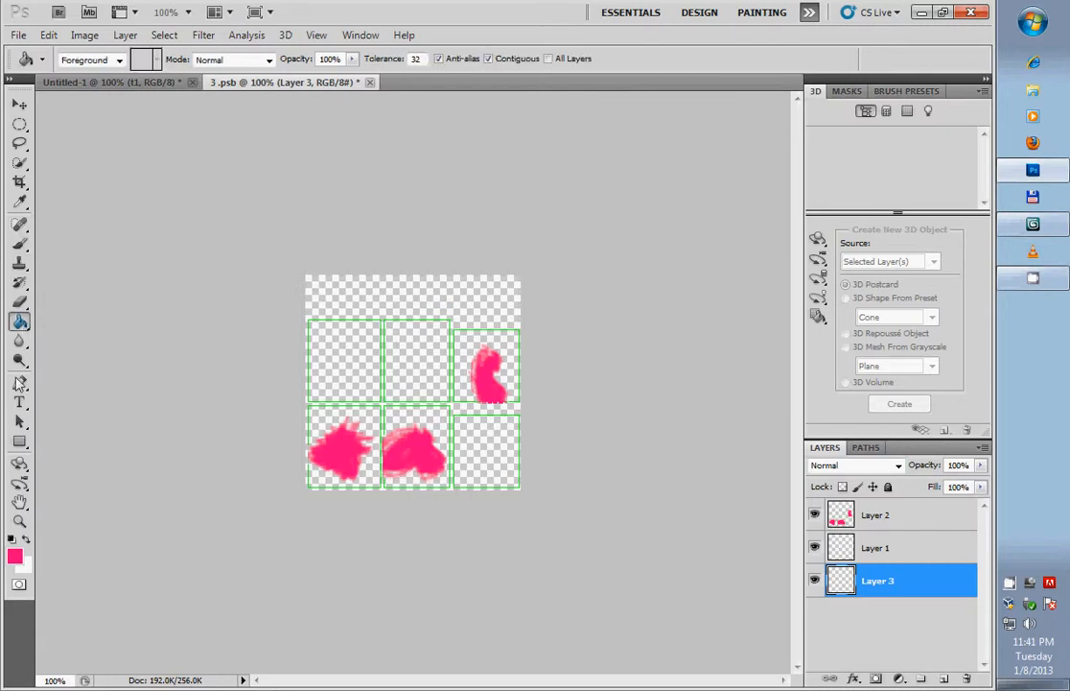
click(13, 556)
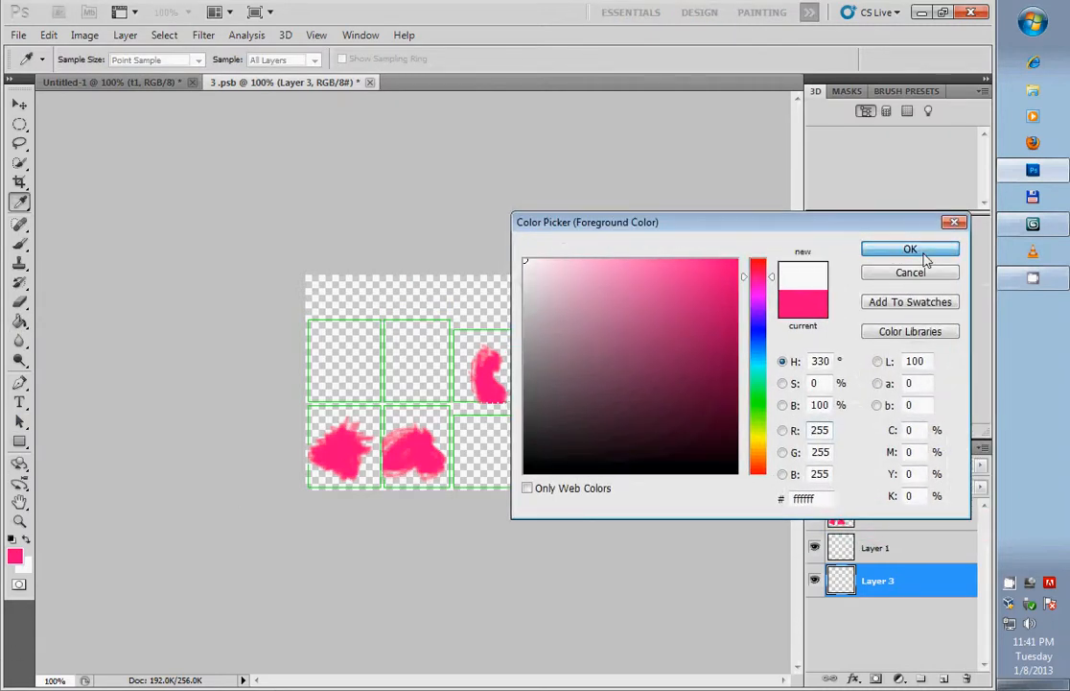
click(906, 249)
click(463, 305)
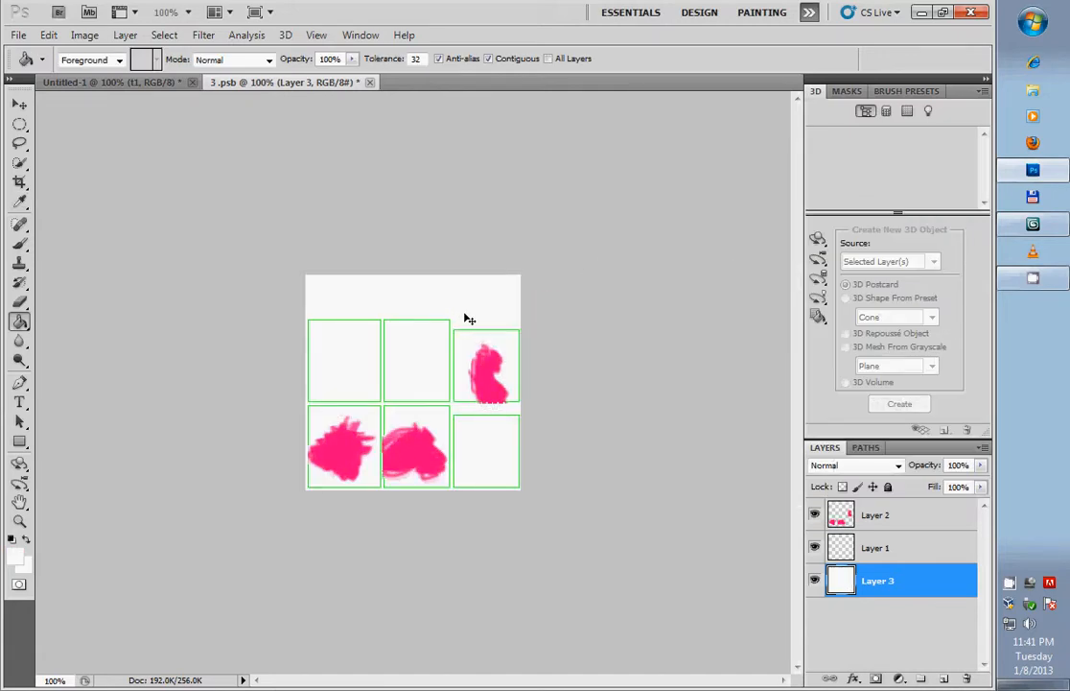
- Save the painted texture document and point a Save As copy to the 3DStudioMax\tmp folder on the Dropbox (E:) drive
key(ctrl+s)
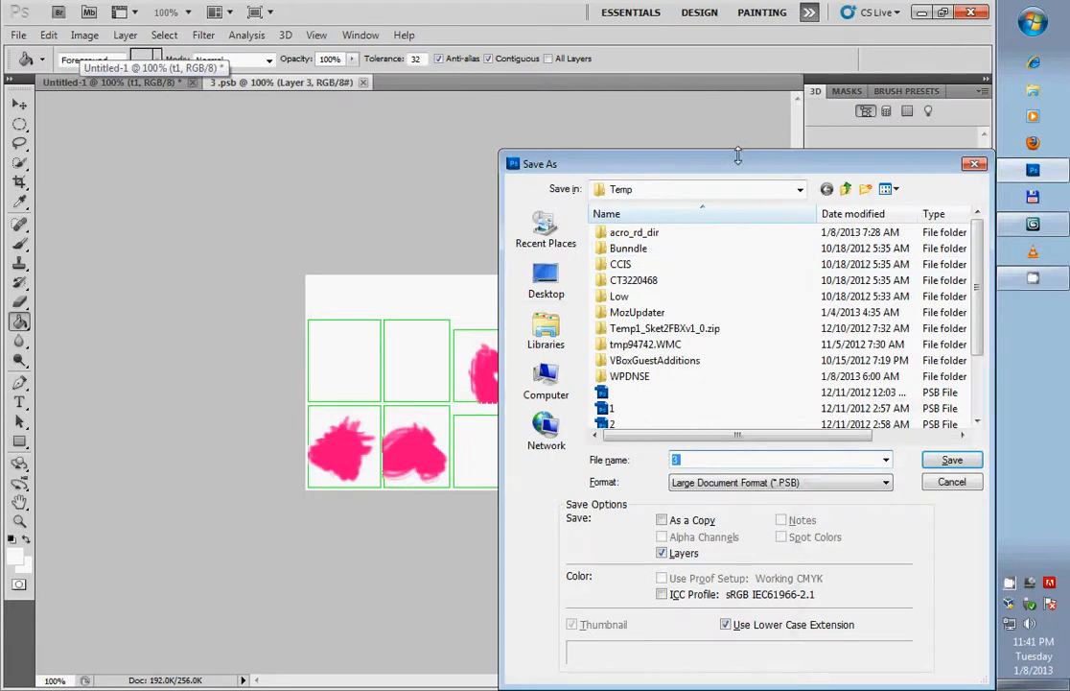
drag(696, 167, 617, 116)
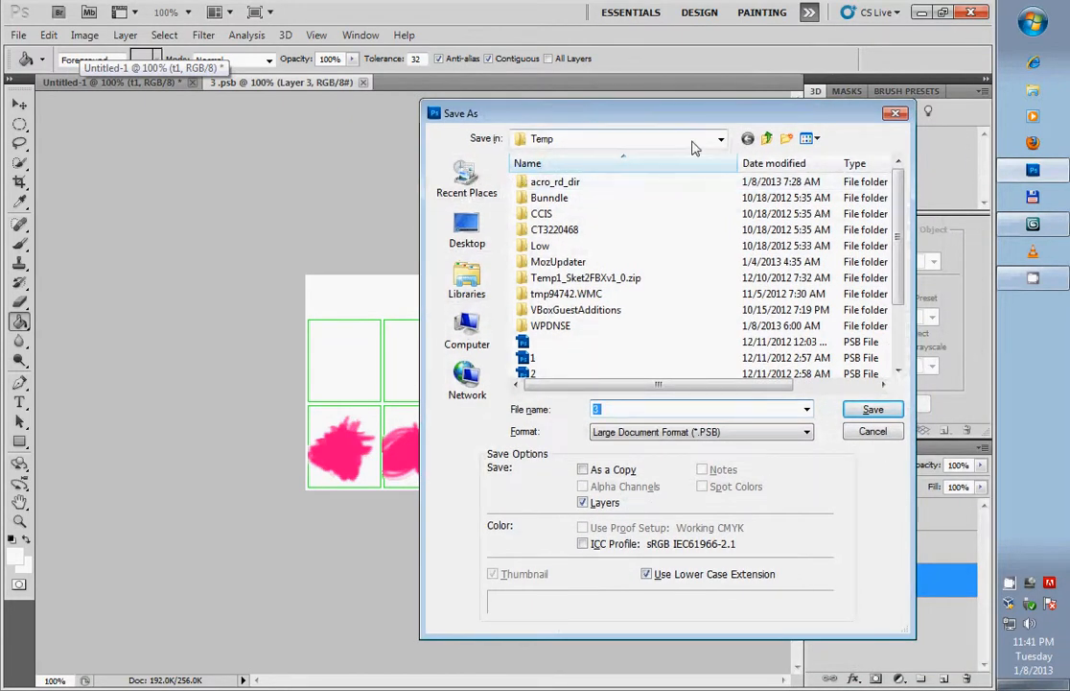
click(720, 139)
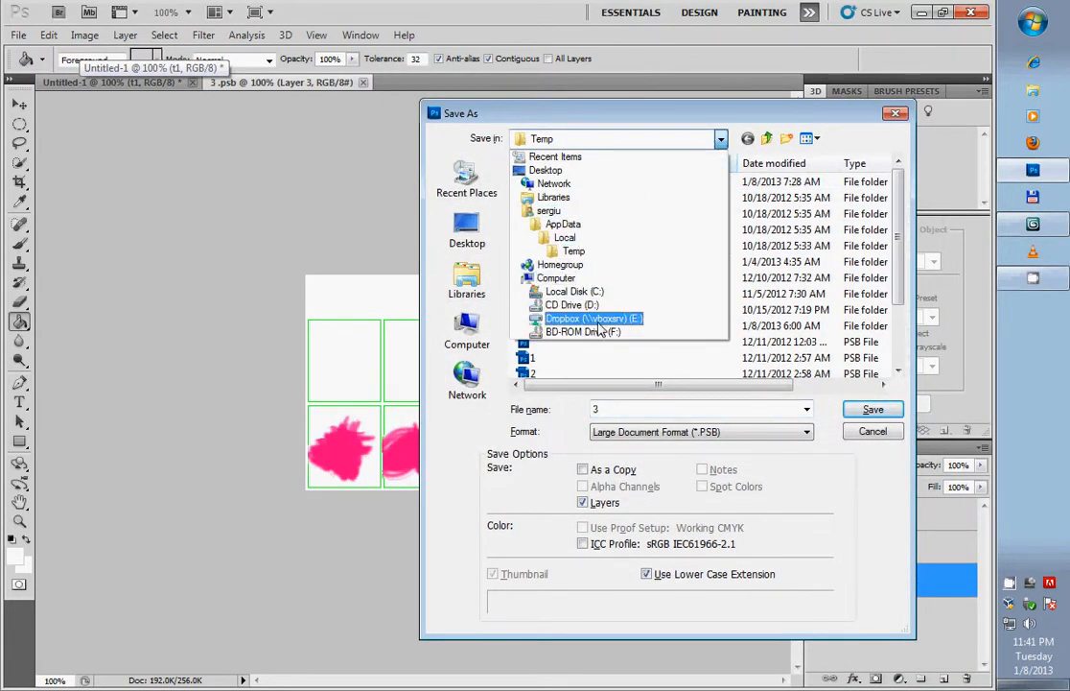
click(597, 319)
double_click(571, 182)
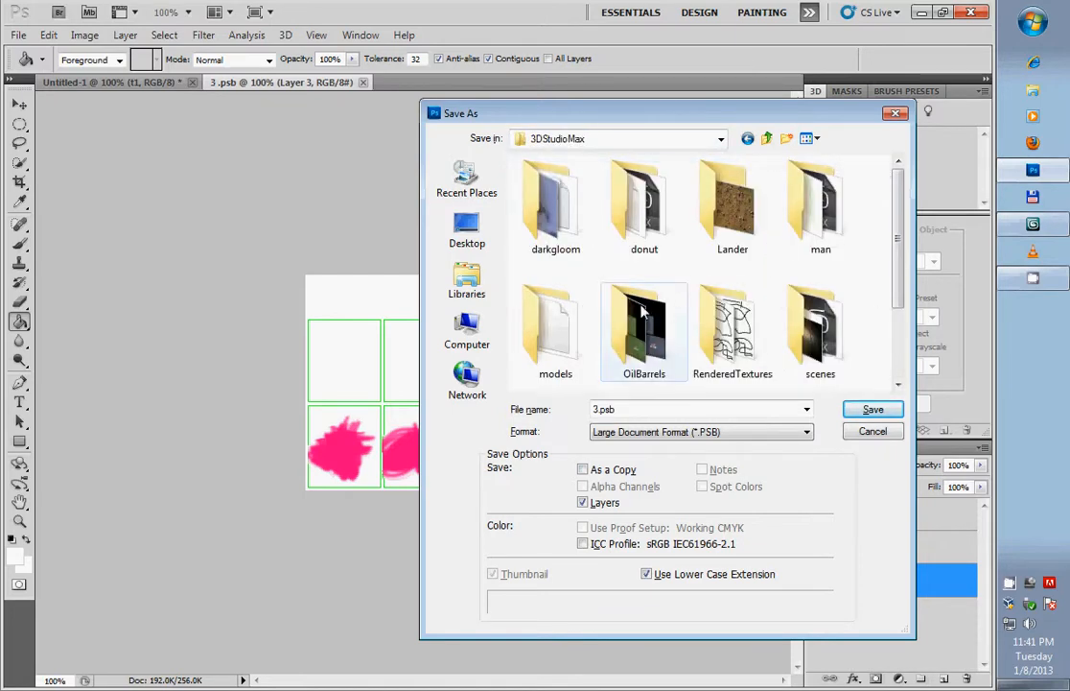
scroll(643, 309, down, 2)
double_click(717, 353)
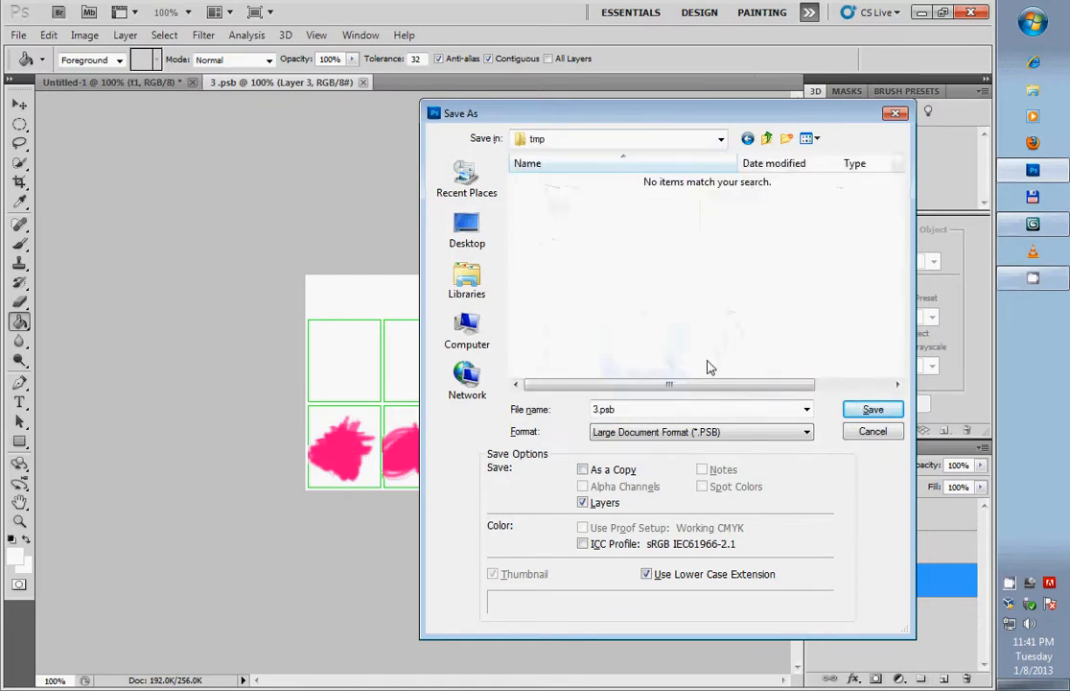
- Save the texture copy as 3.jpg in JPEG format with Maximum quality and the Baseline ("Standard") option
click(665, 432)
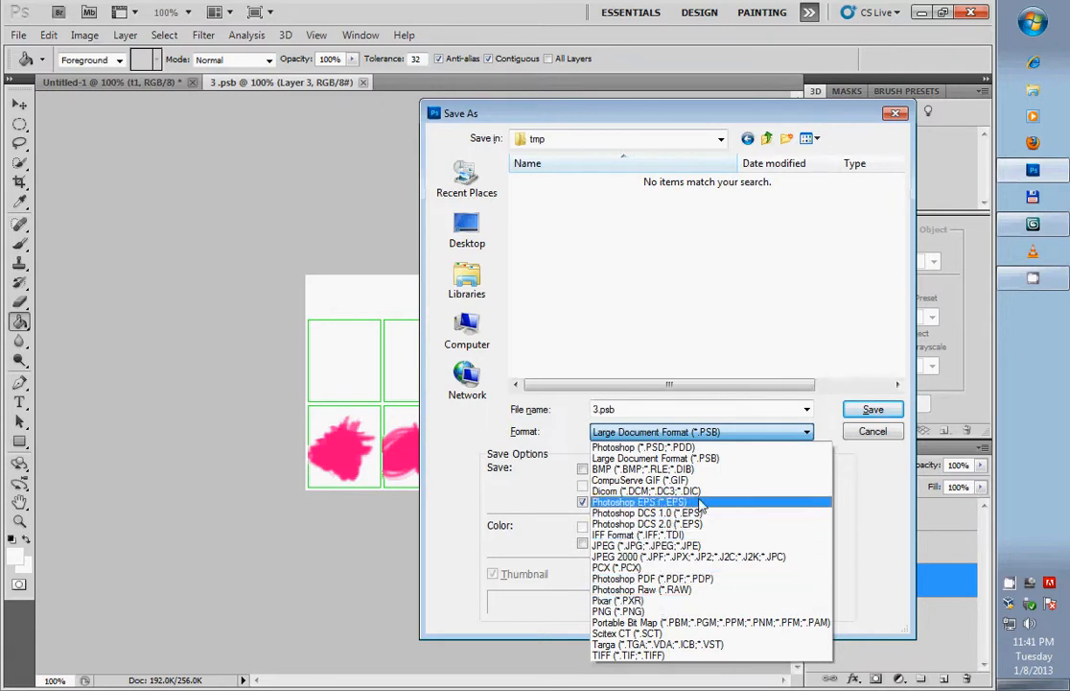
click(652, 545)
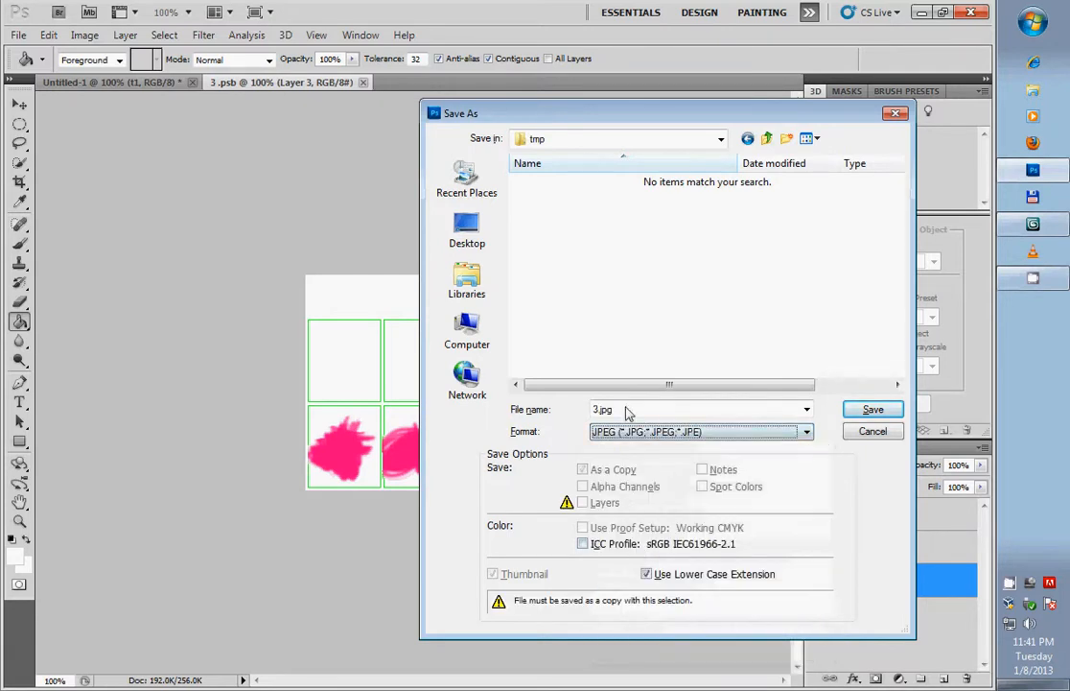
click(876, 413)
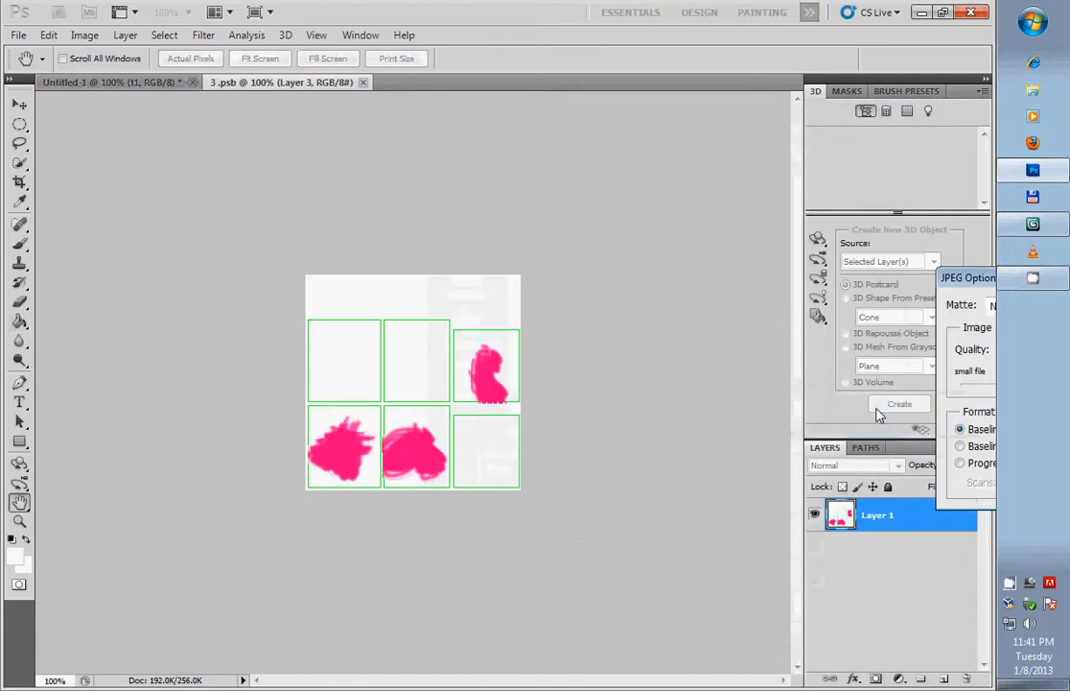
drag(988, 212, 561, 249)
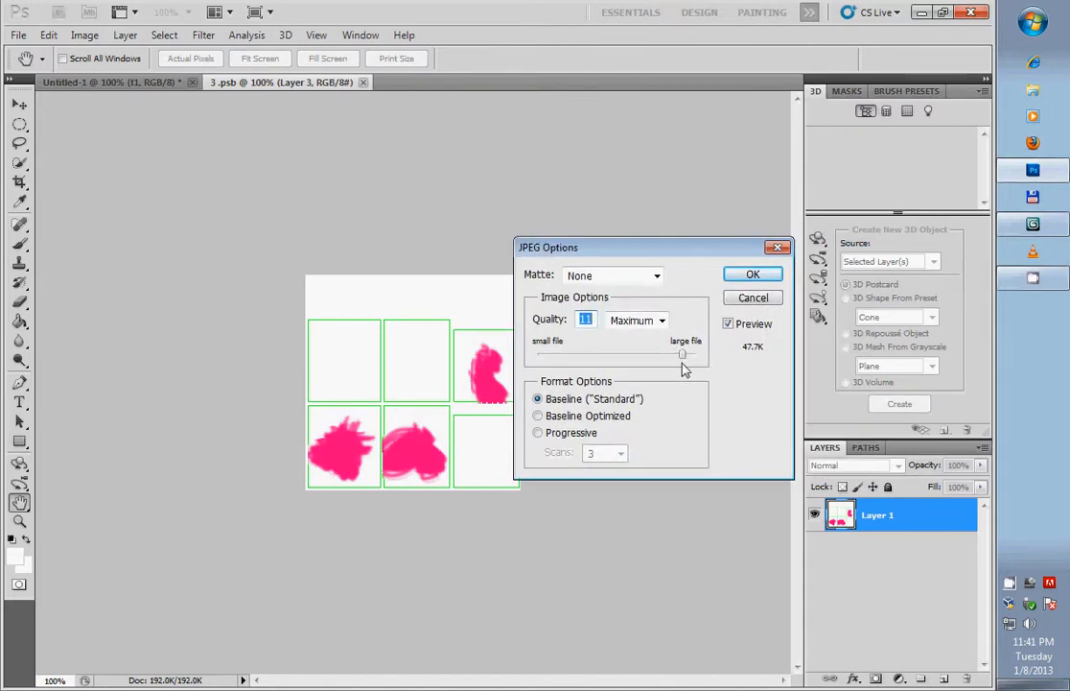
mouse_move(682, 356)
mouse_down()
mouse_move(635, 357)
mouse_move(678, 357)
mouse_up()
click(752, 275)
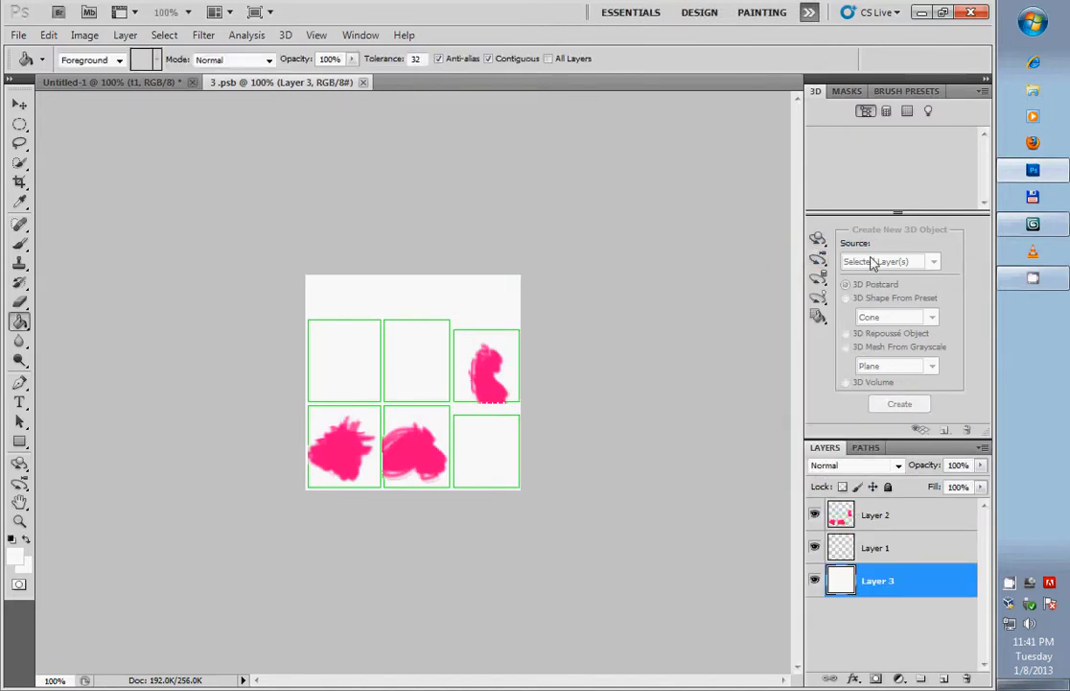
- Switch to 3ds Max and open the 3DStudioMax\tmp folder of the Dropbox (E:) drive in Windows Explorer
click(1029, 171)
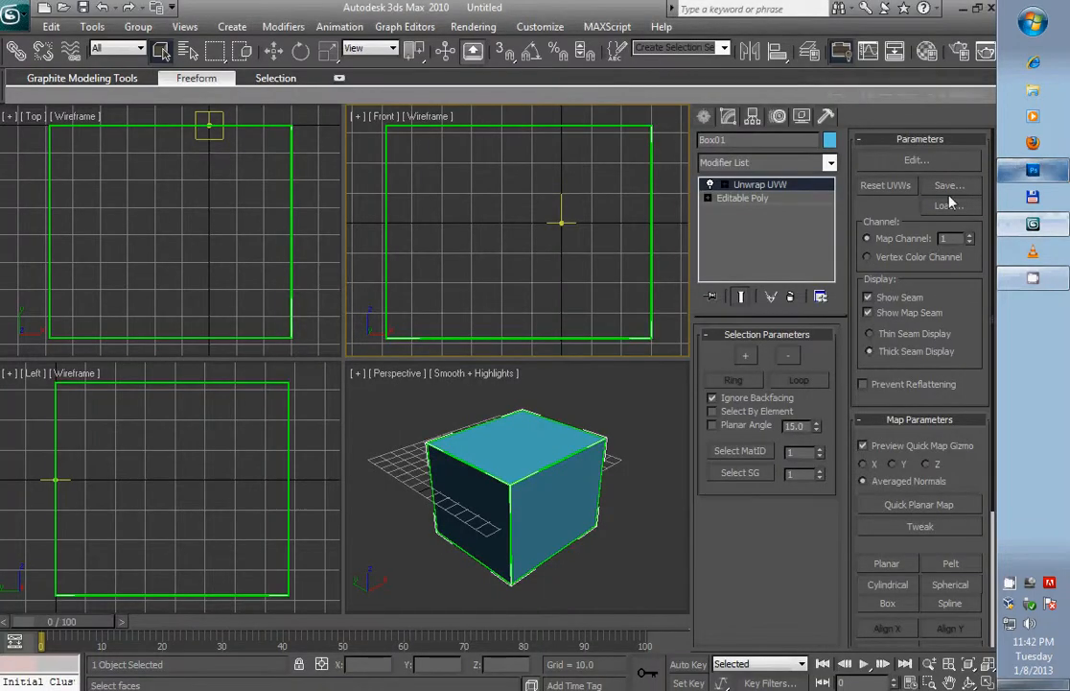
click(1033, 89)
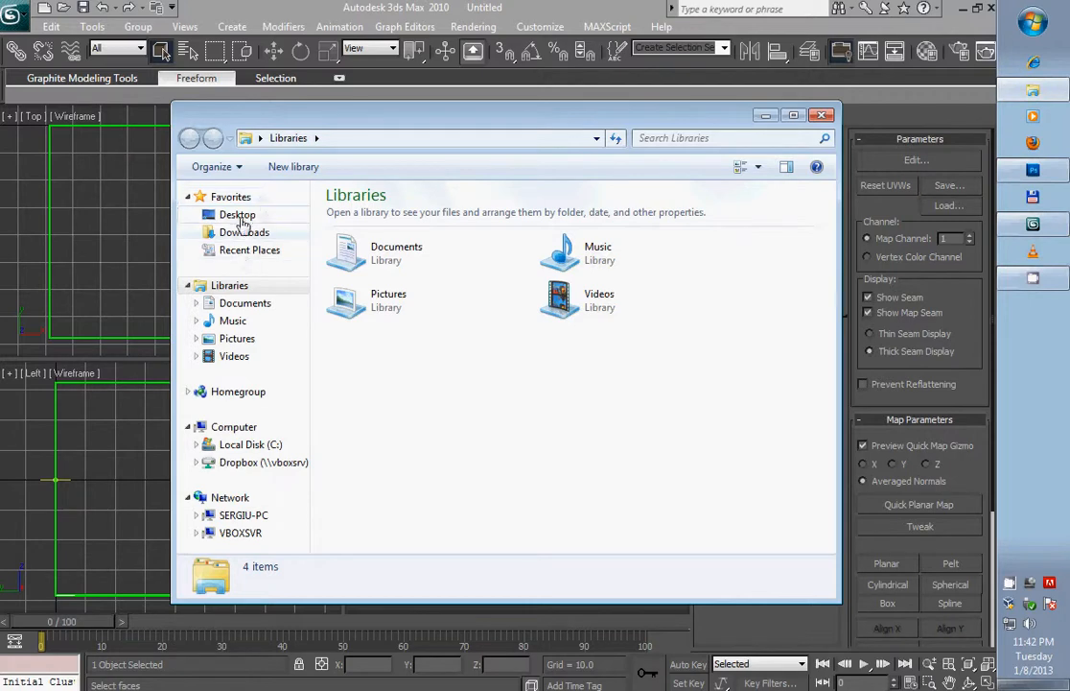
click(257, 463)
double_click(353, 216)
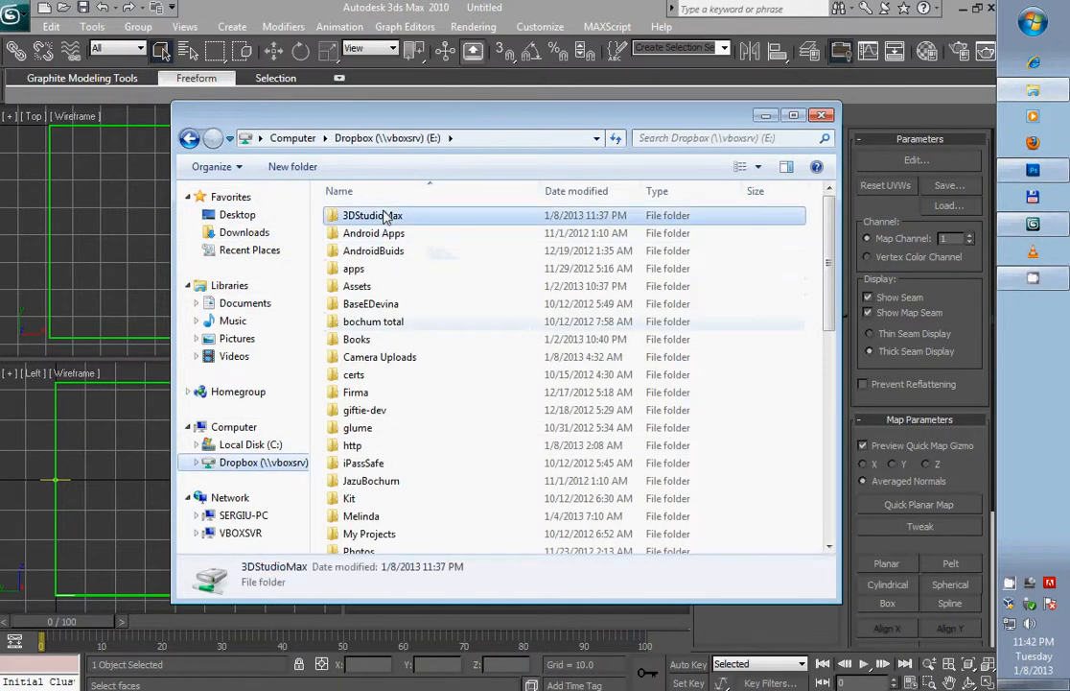
double_click(355, 378)
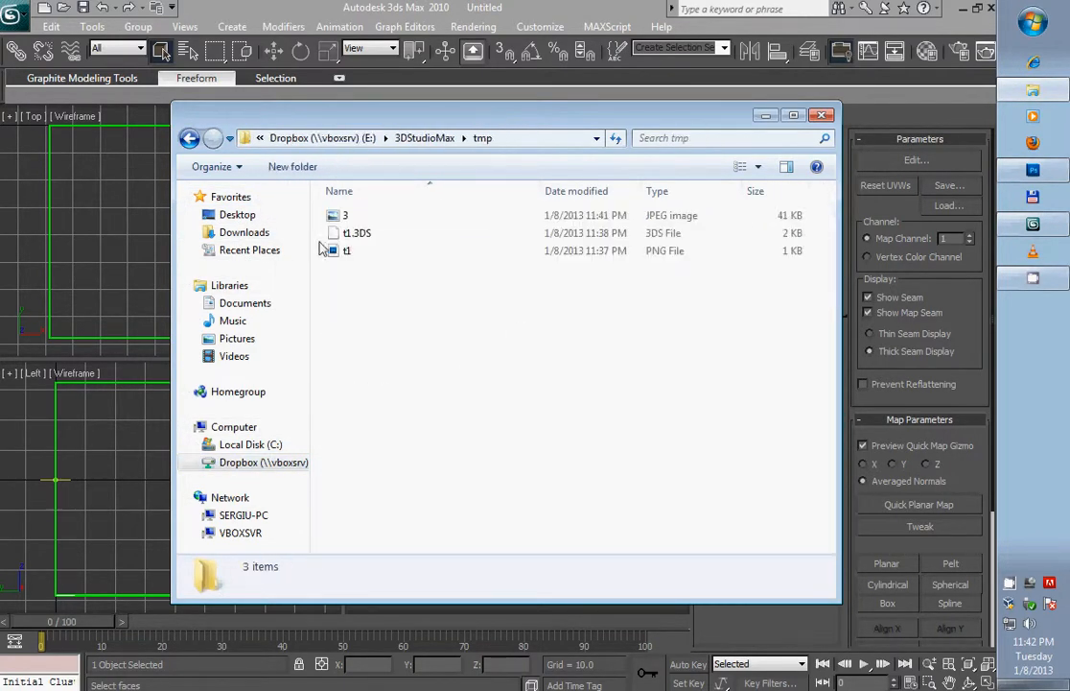
drag(427, 120, 513, 206)
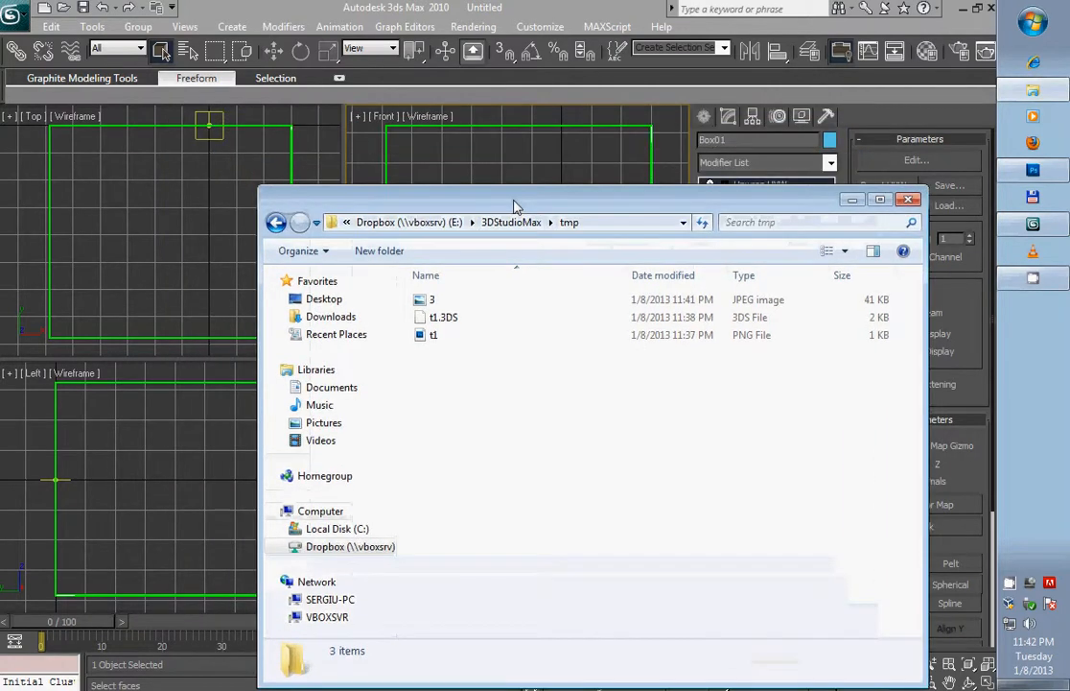
- Open the Material Editor in 3ds Max and change its sample slots to the 3 × 2 layout
click(489, 81)
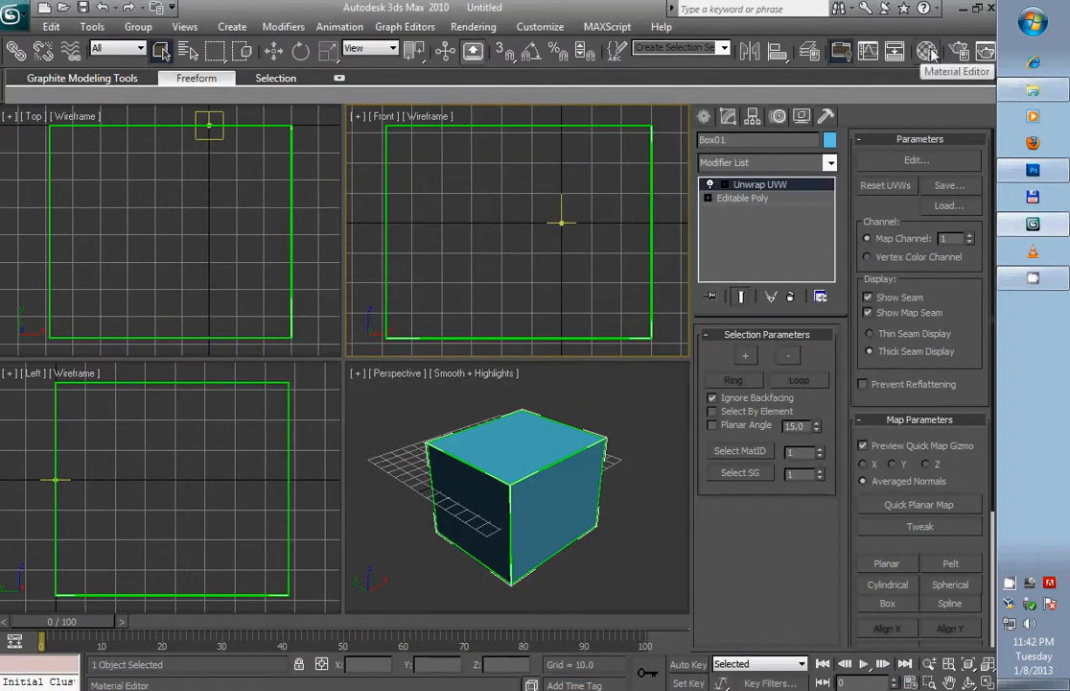
click(930, 52)
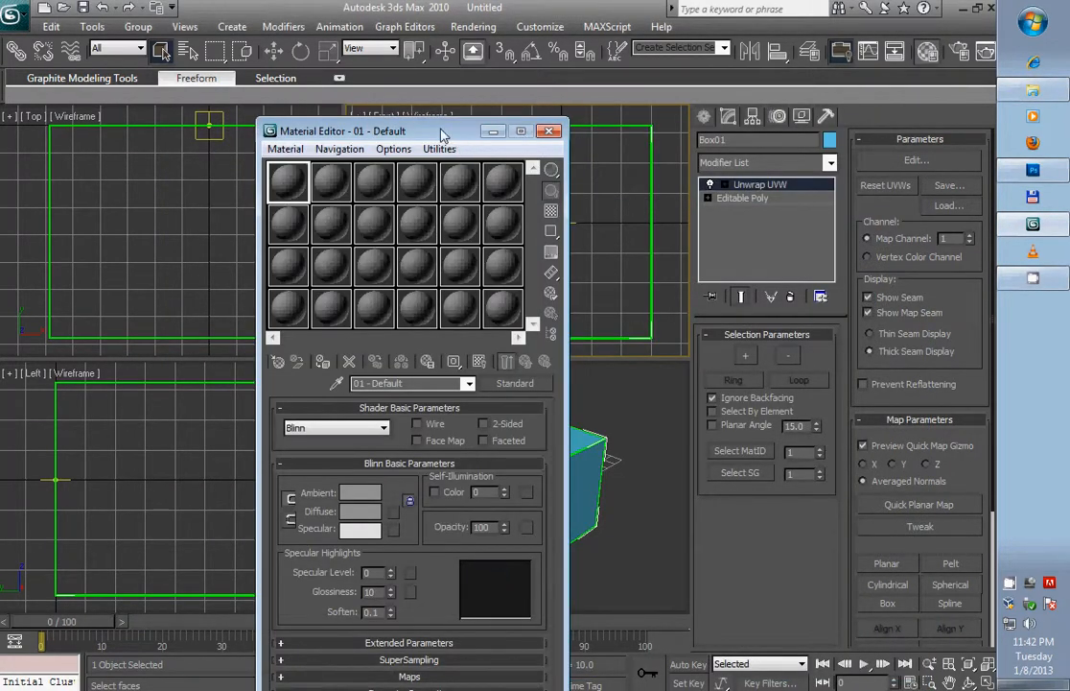
drag(443, 131, 348, 60)
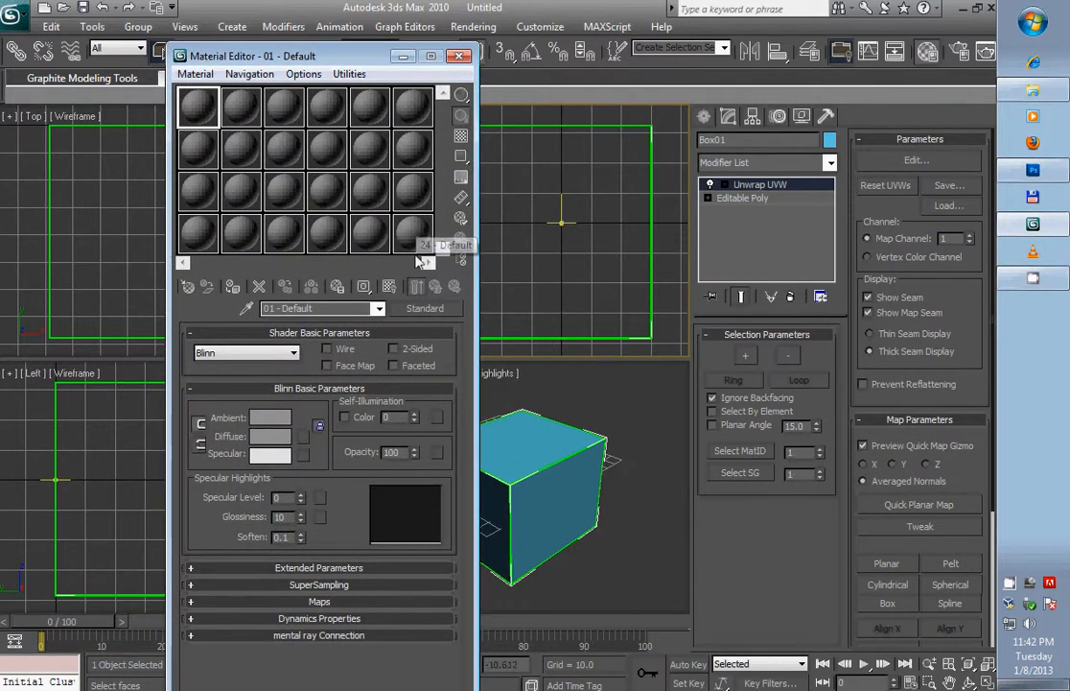
key(x)
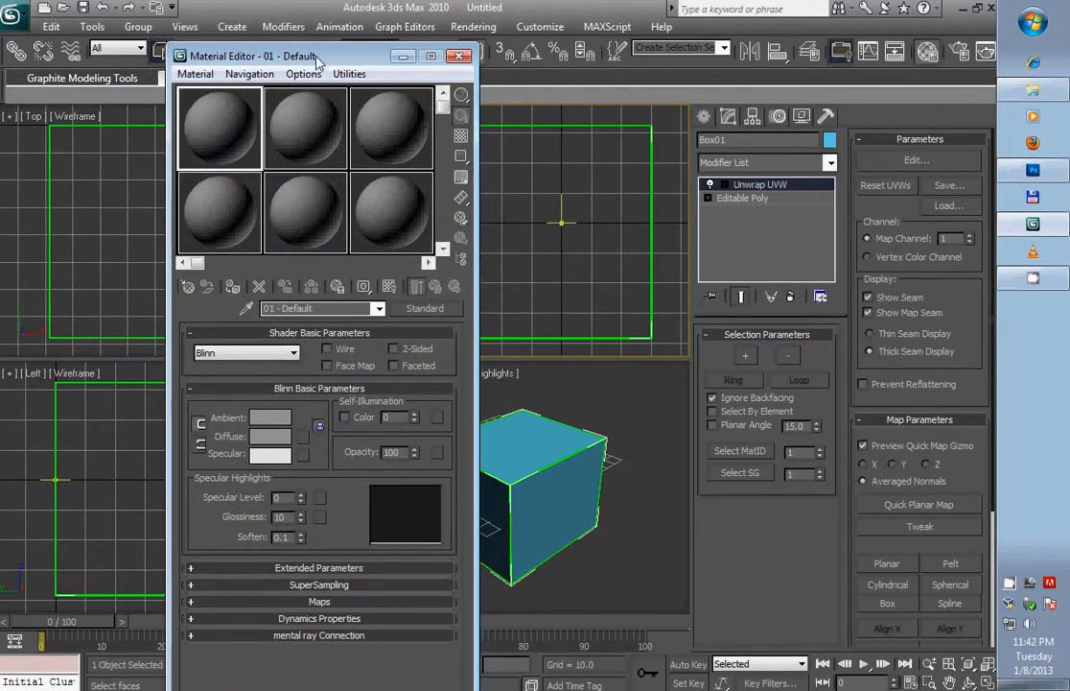
drag(277, 53, 279, 39)
- Load the 3 JPEG image from the tmp folder into the first material sample slot
click(1033, 90)
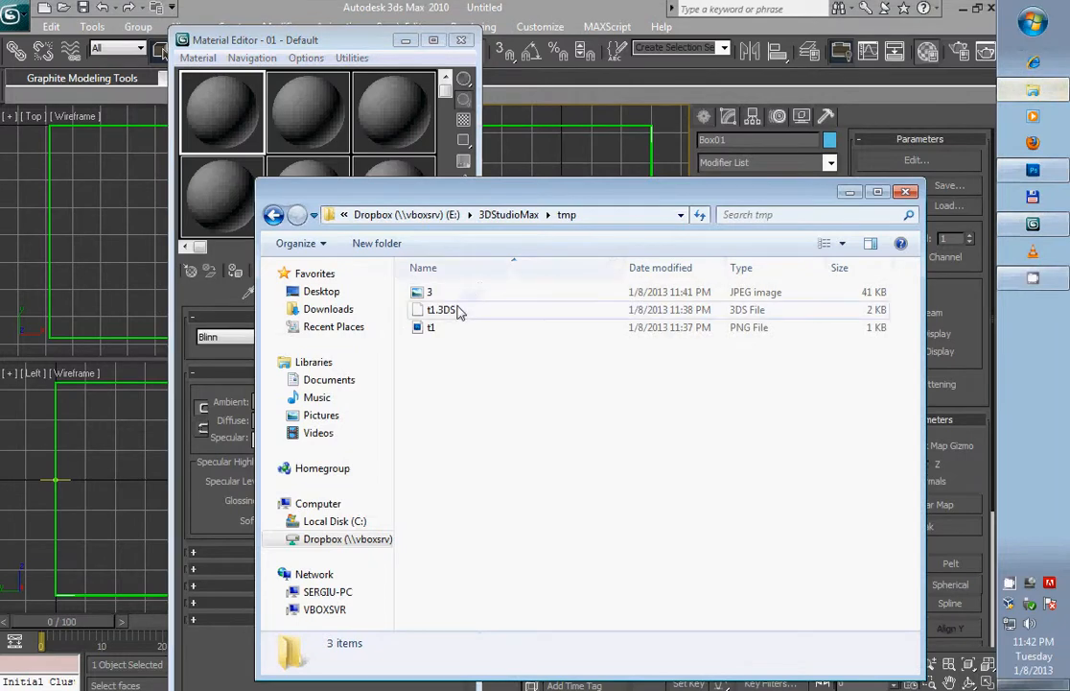
drag(430, 292, 206, 134)
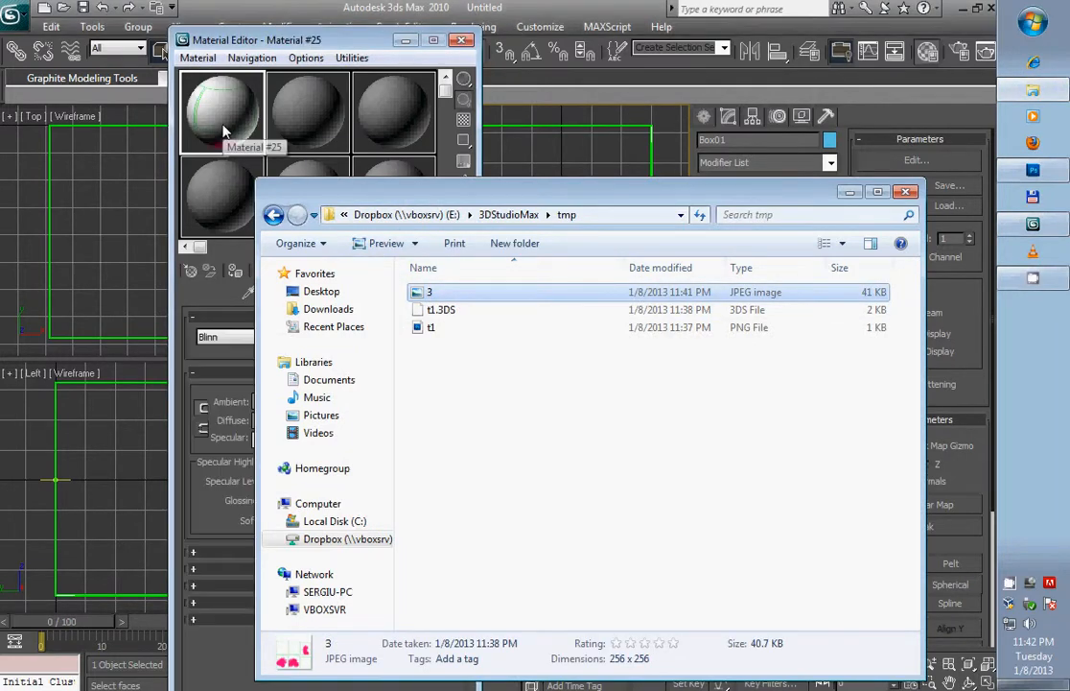
click(794, 174)
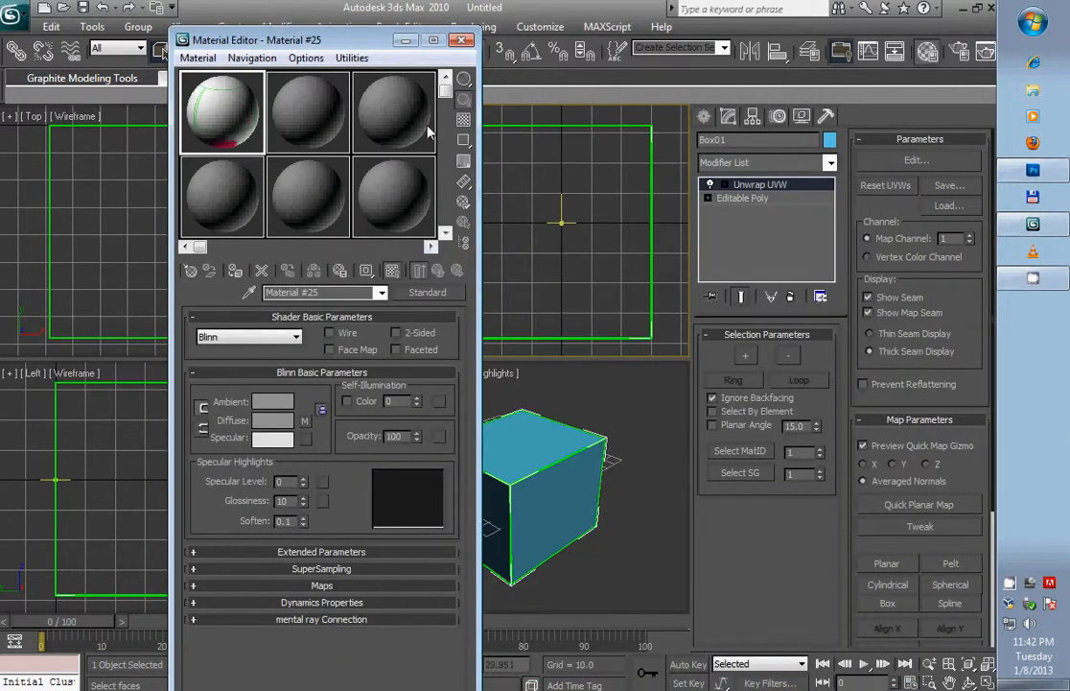
- Apply the textured material from the first slot to the box in the Perspective viewport and close the Material Editor
drag(269, 40, 105, 12)
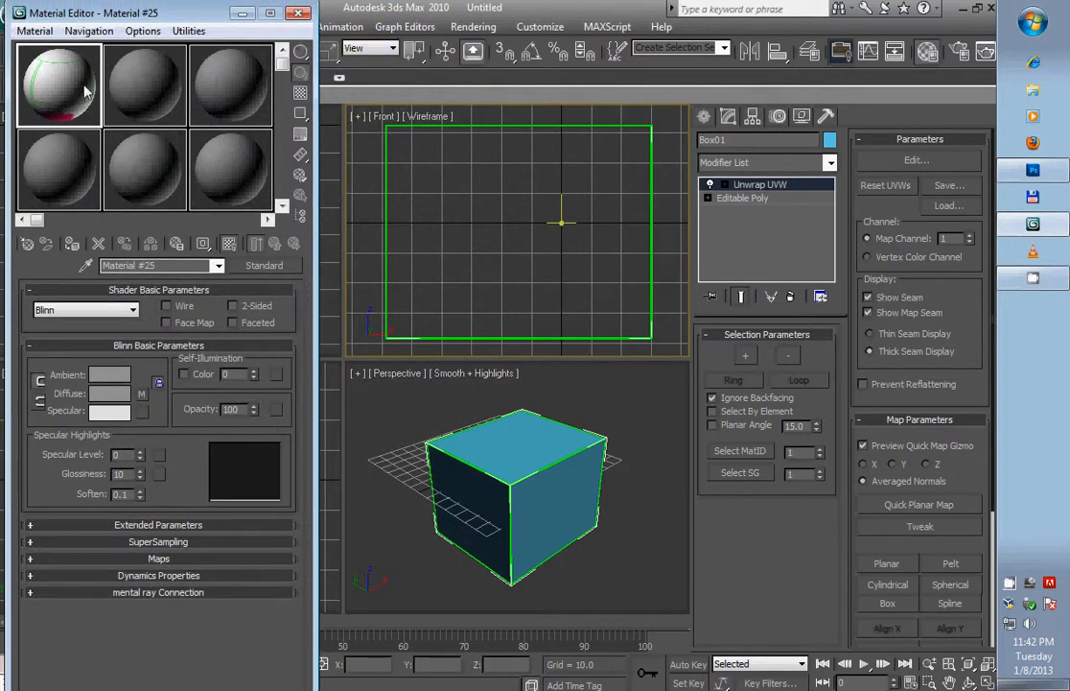
drag(535, 466, 568, 493)
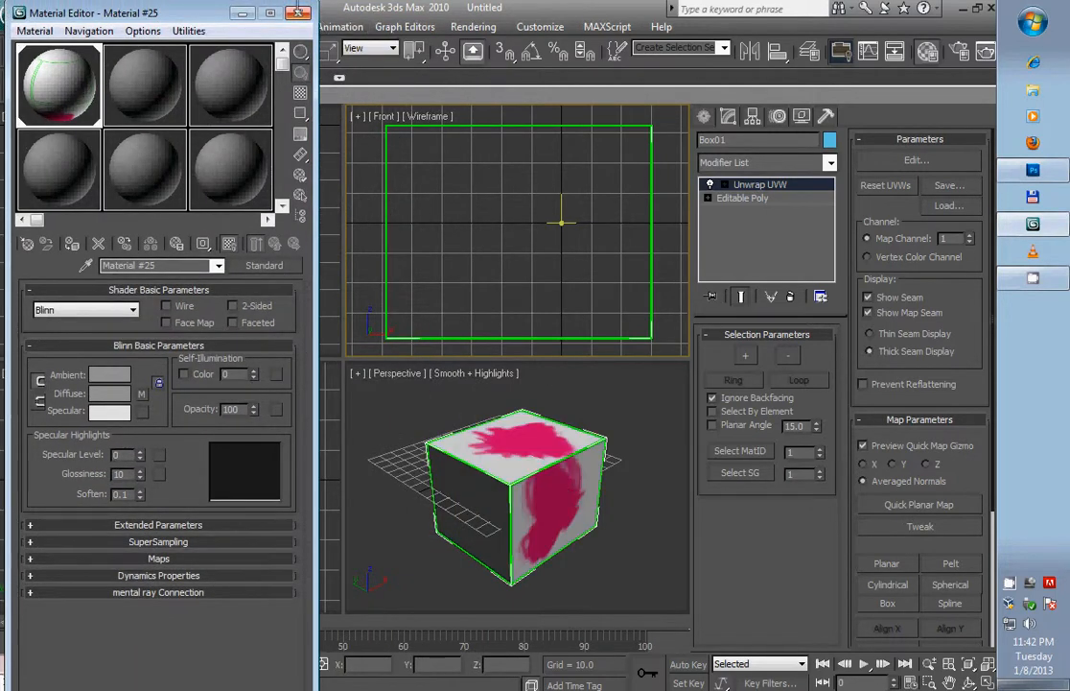
click(298, 14)
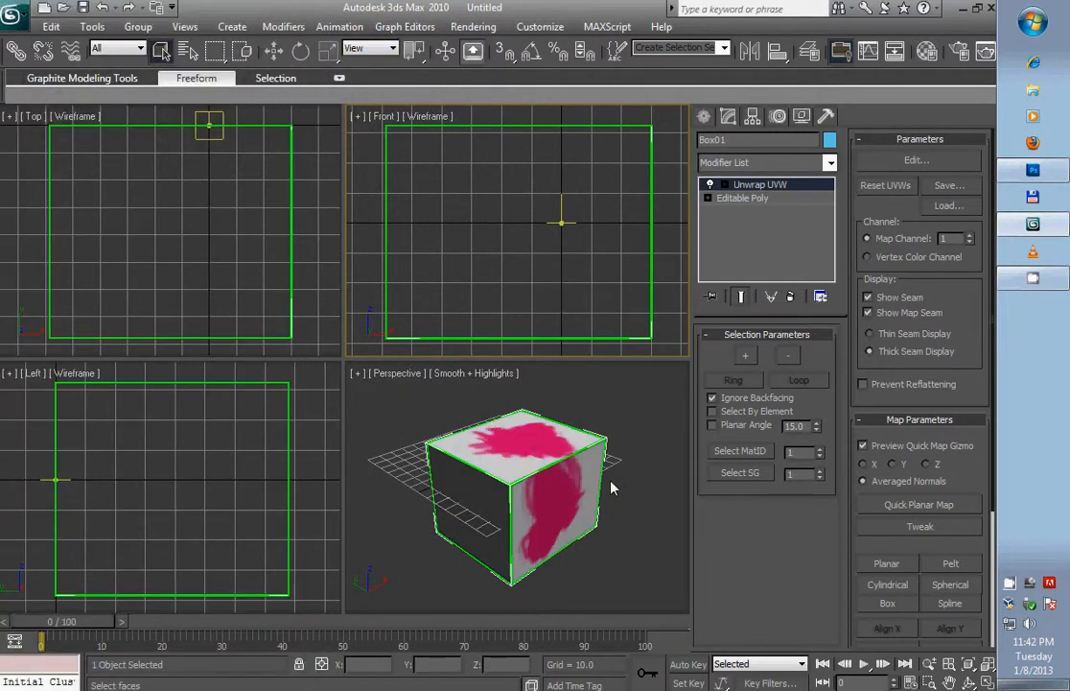
- Render the Perspective viewport to check the textured box, and close the rendered frame window
click(386, 410)
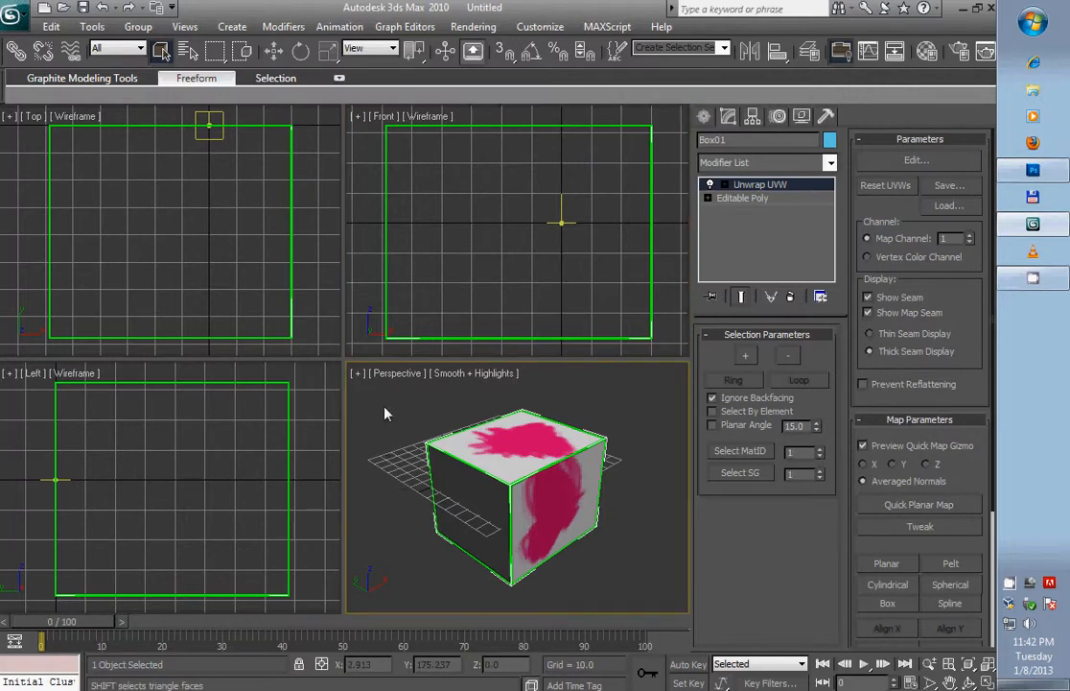
key(shift+q)
drag(705, 241, 425, 106)
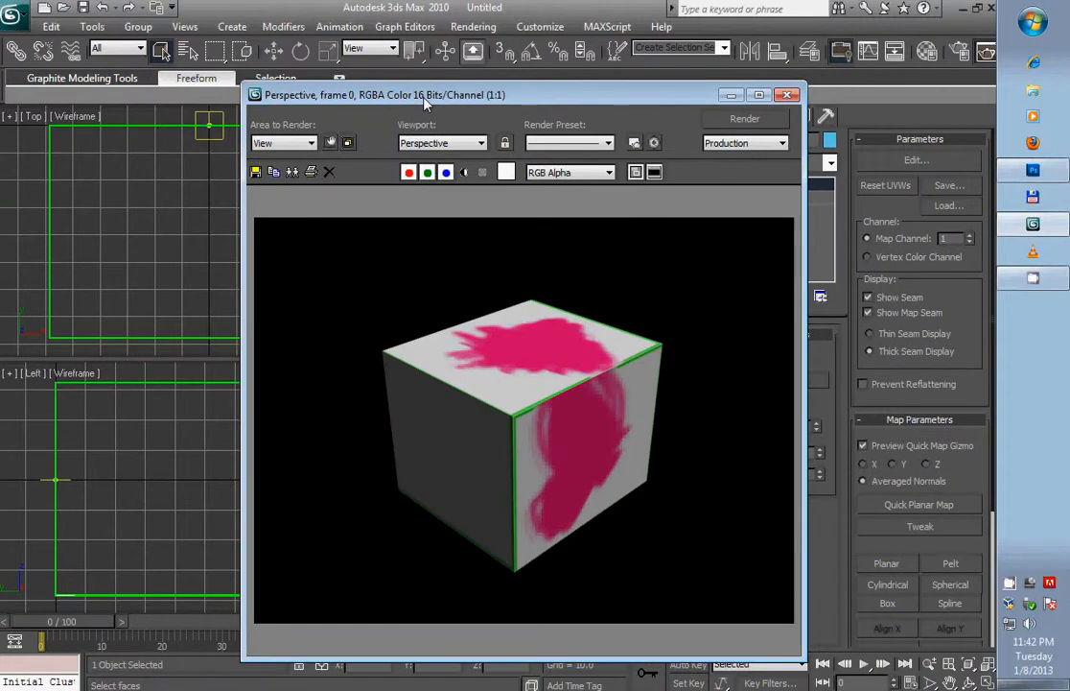
click(788, 95)
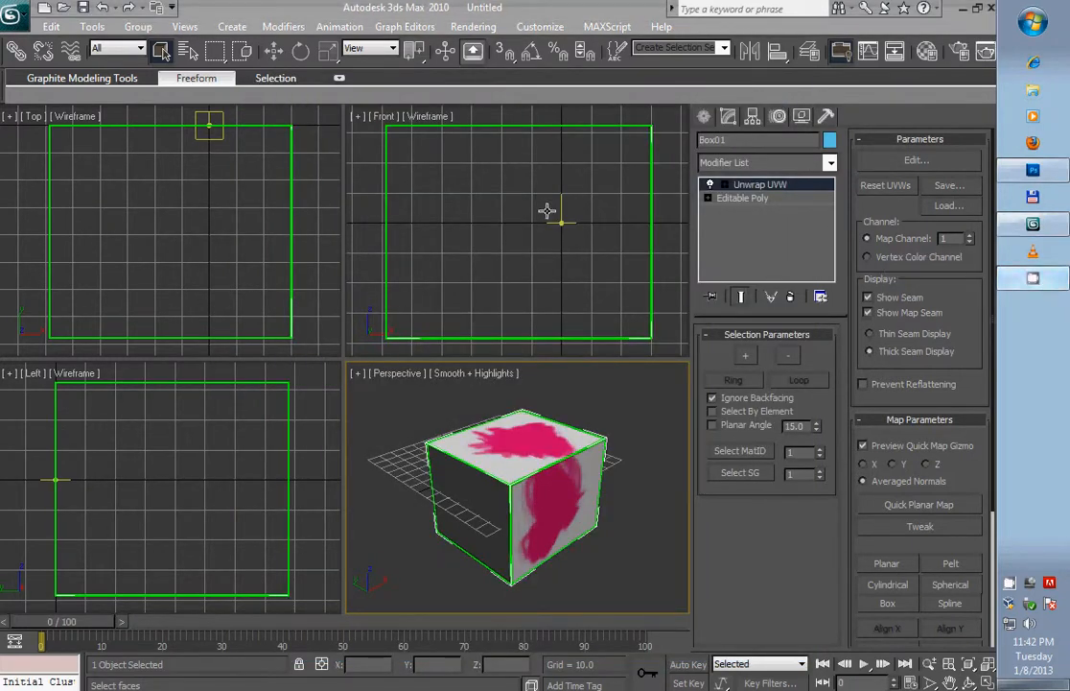
right_click(1042, 281)
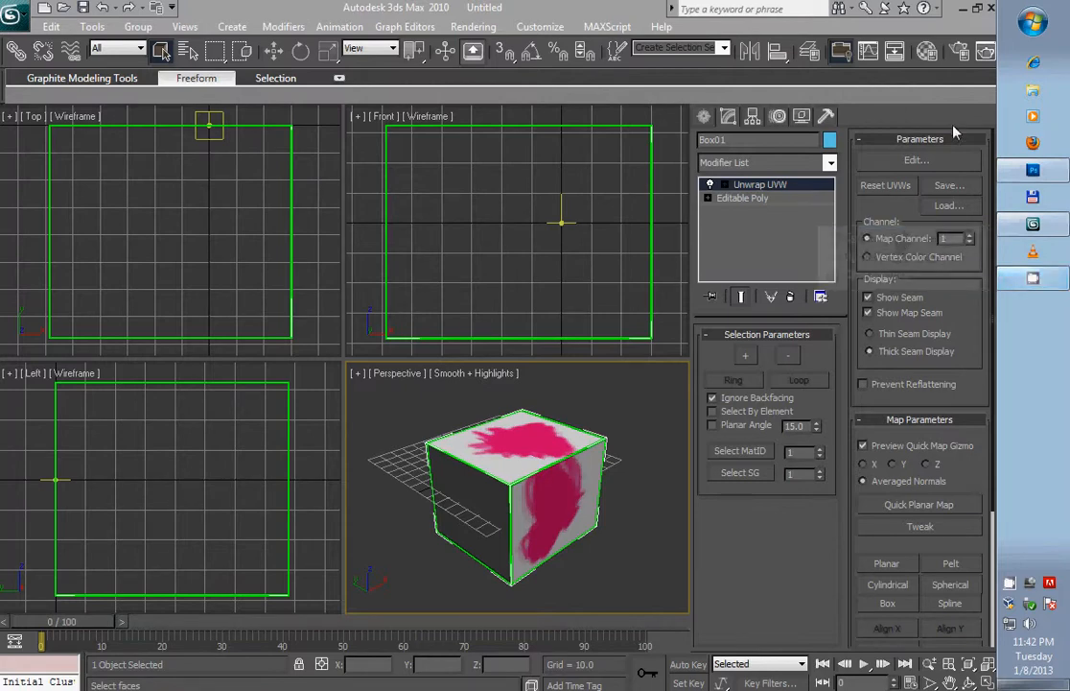
click(962, 9)
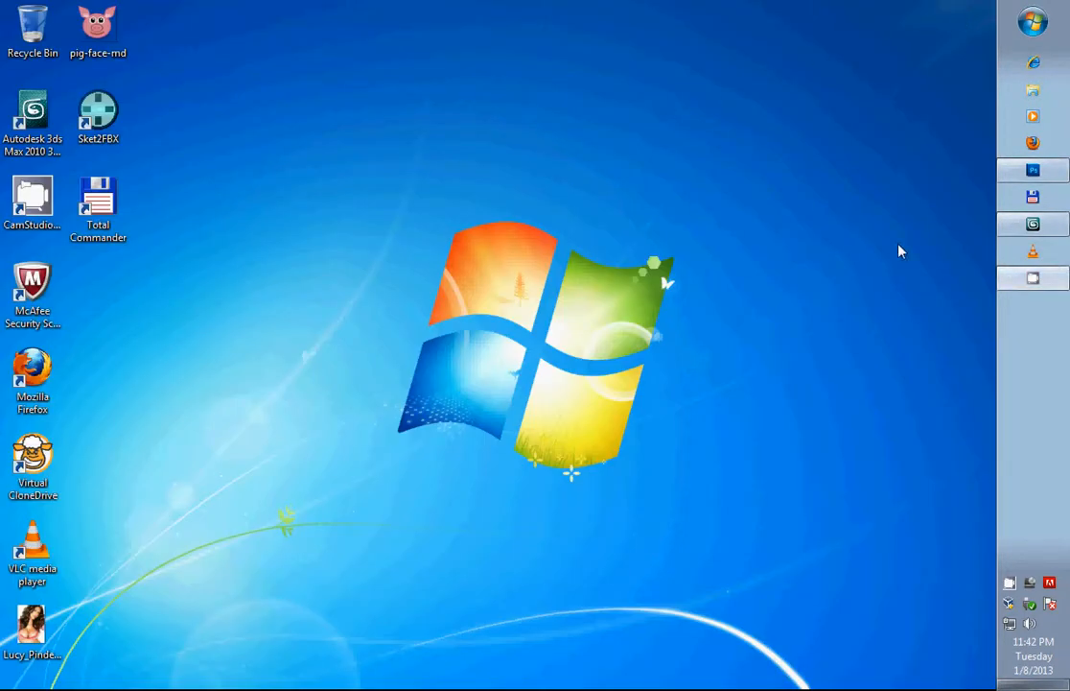